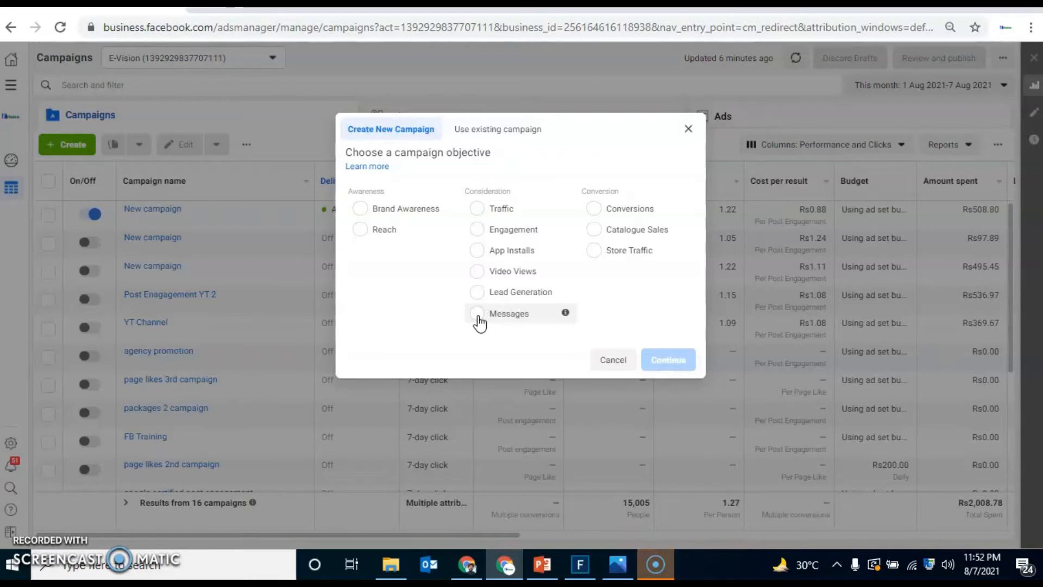
Step: Choose Messages as the new campaign's objective and name the campaign "WA Campaign"
click(484, 221)
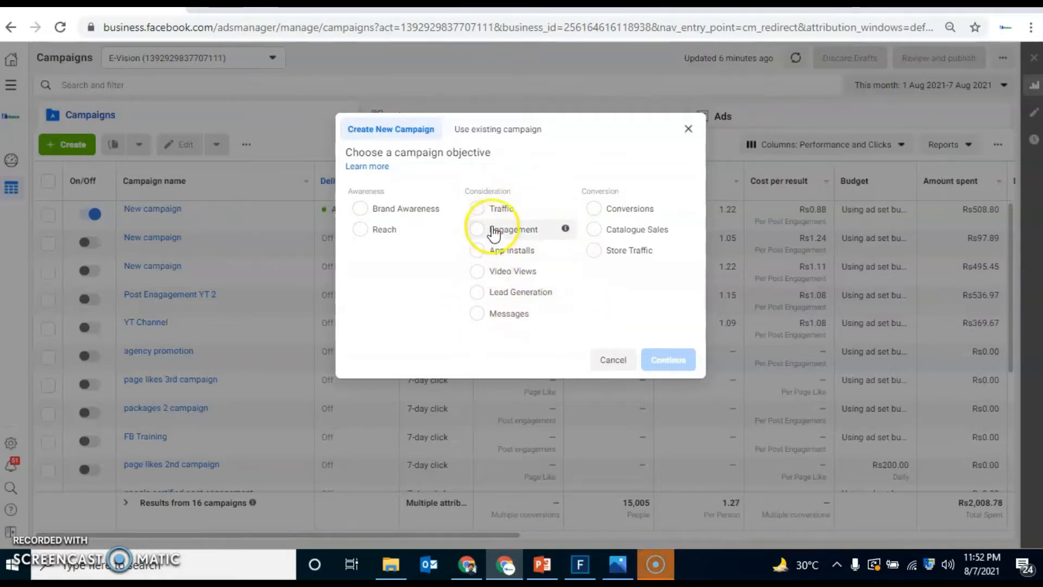
click(478, 313)
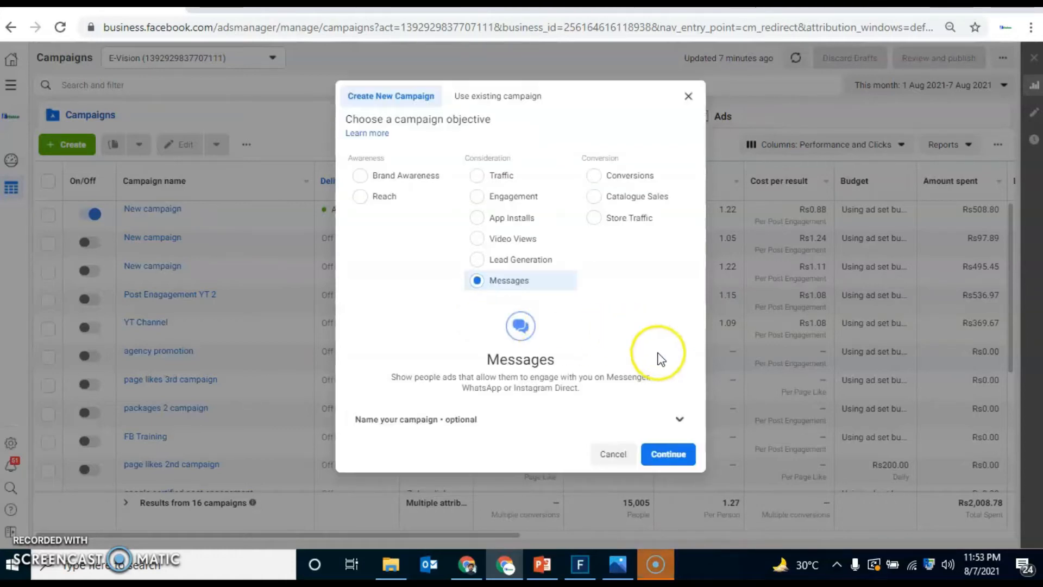
click(679, 419)
drag(699, 350, 694, 473)
click(498, 358)
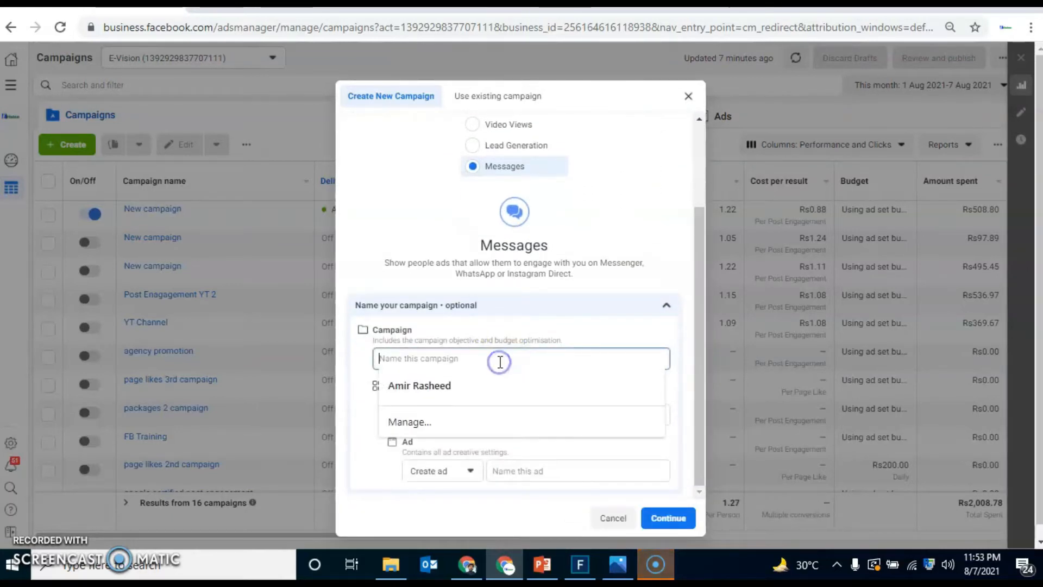
text(WA Campaign)
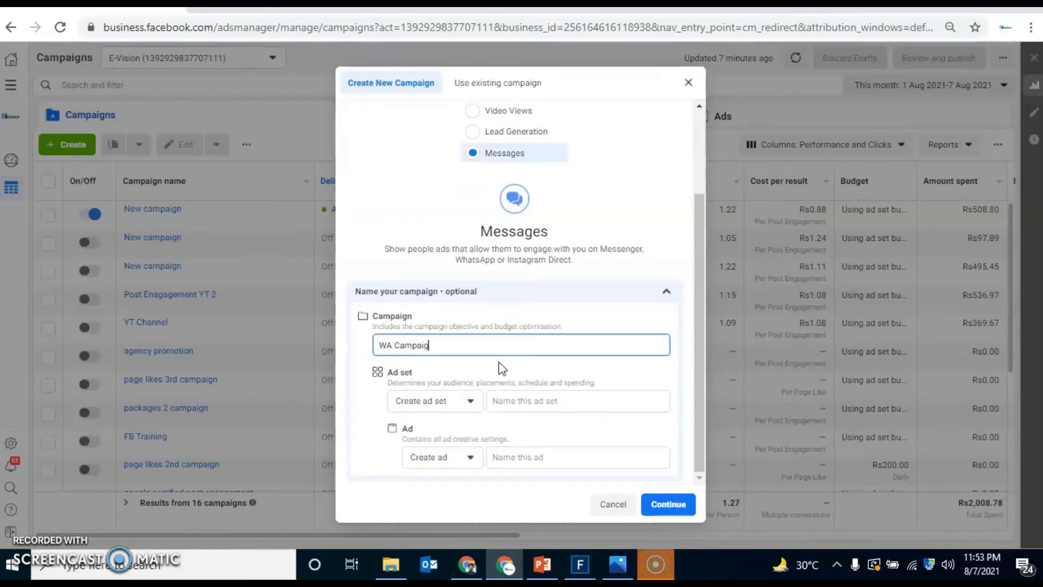
Step: Reuse the name "WA Campaign" for the ad set and the ad, and continue to the draft campaign's settings
triple_click(474, 345)
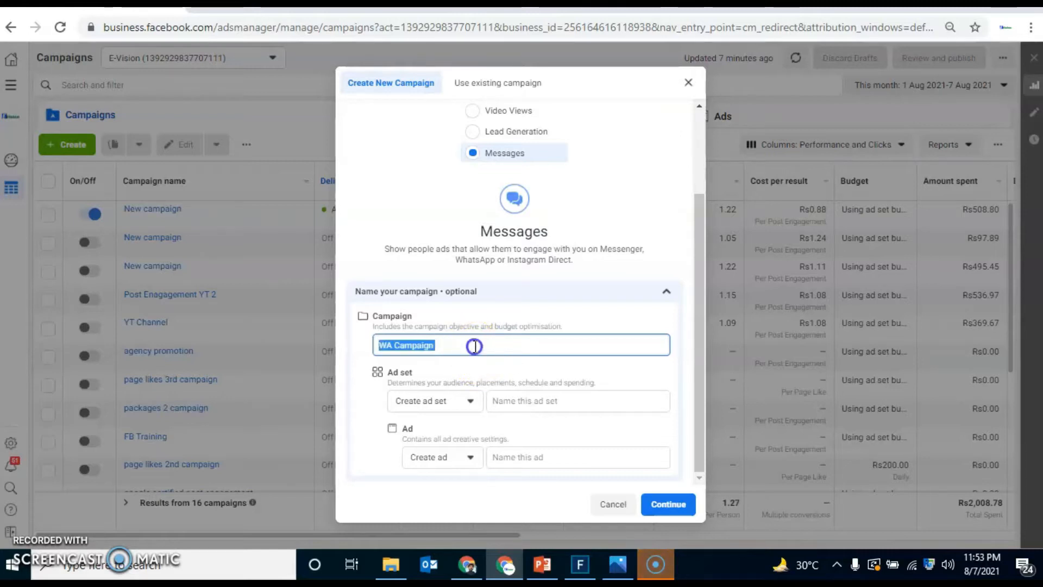
key(ctrl+c)
click(511, 401)
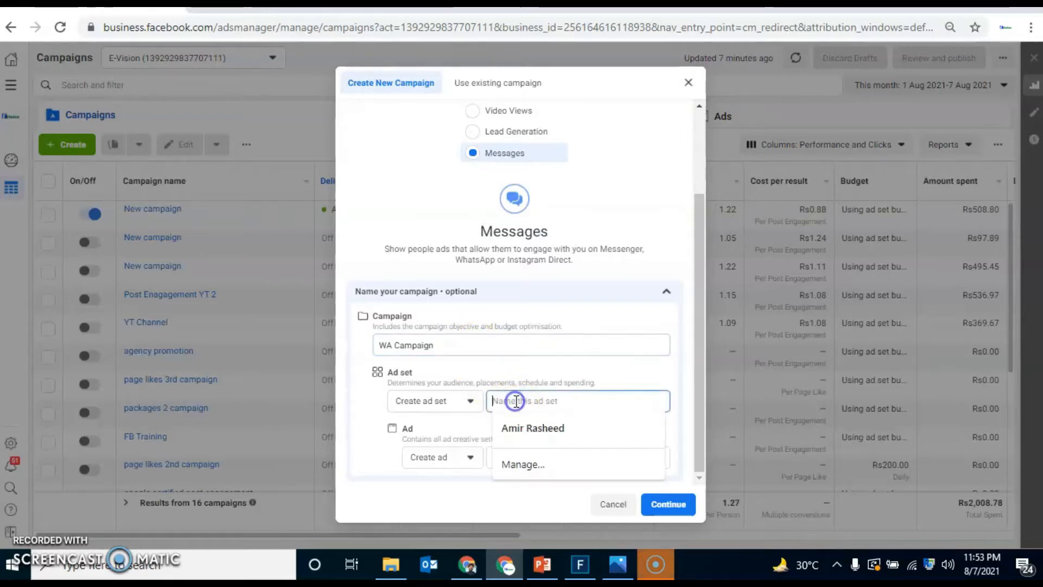
key(ctrl+v)
click(508, 458)
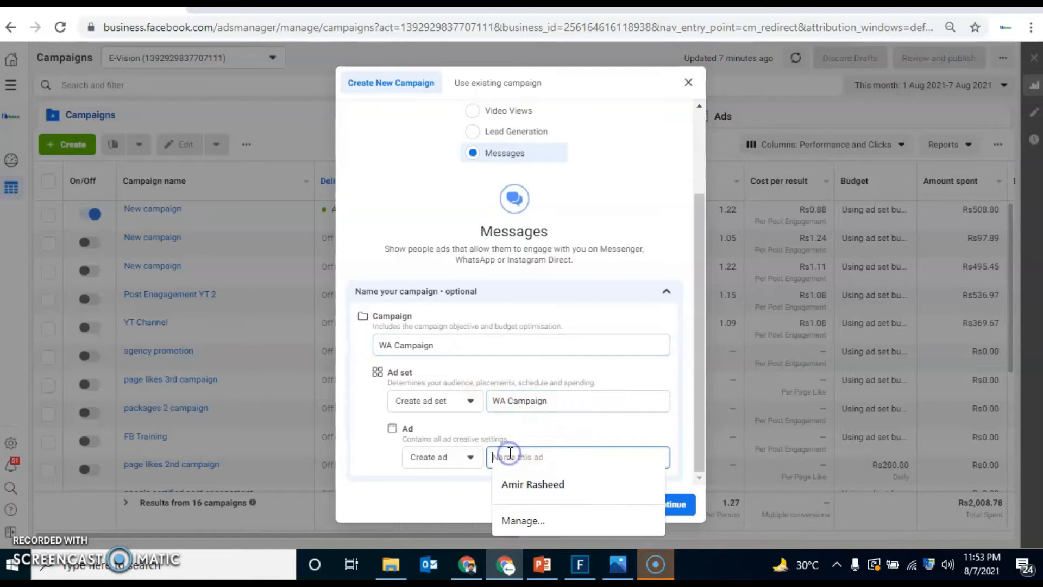
key(ctrl+v)
click(667, 504)
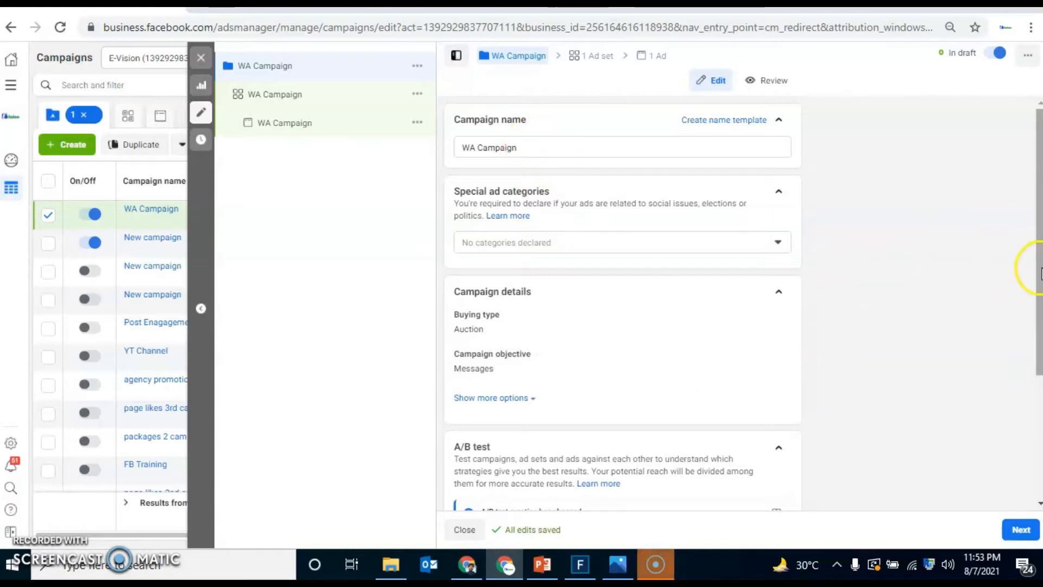
Step: Turn on campaign budget optimisation for WA Campaign and proceed to the ad set settings
drag(1040, 272, 1039, 367)
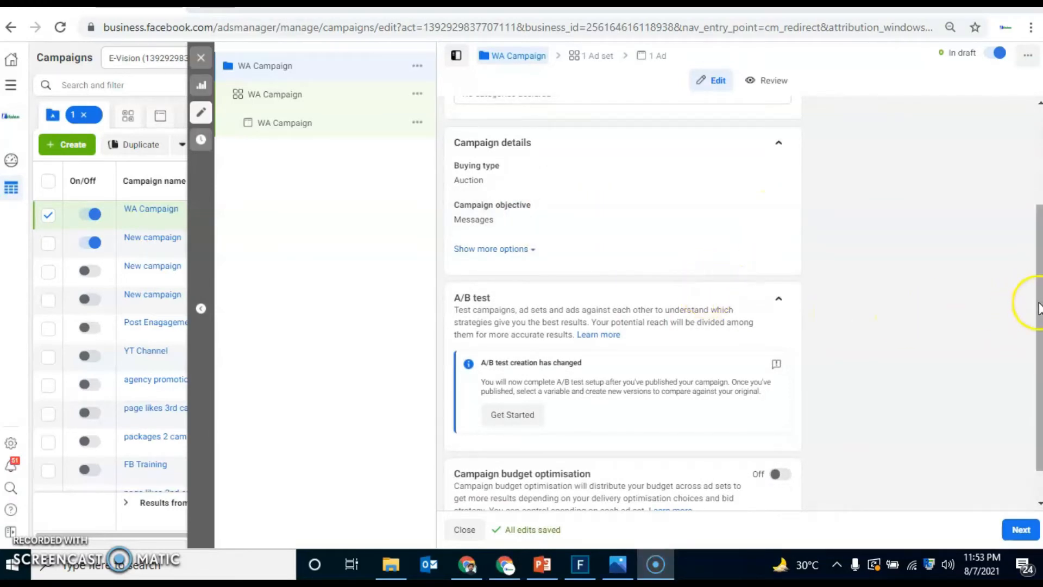
scroll(1039, 308, down, 1)
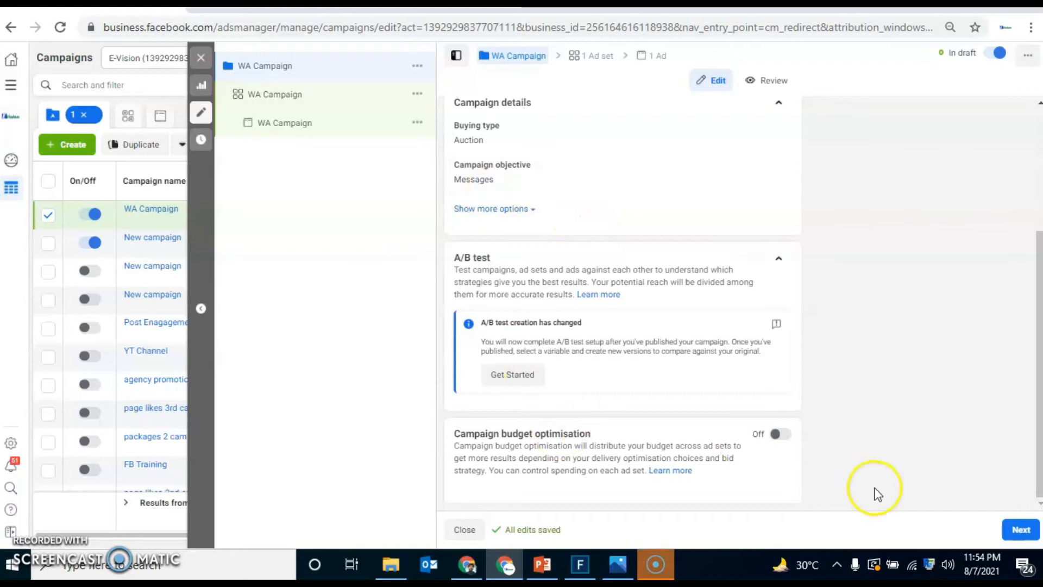
click(781, 434)
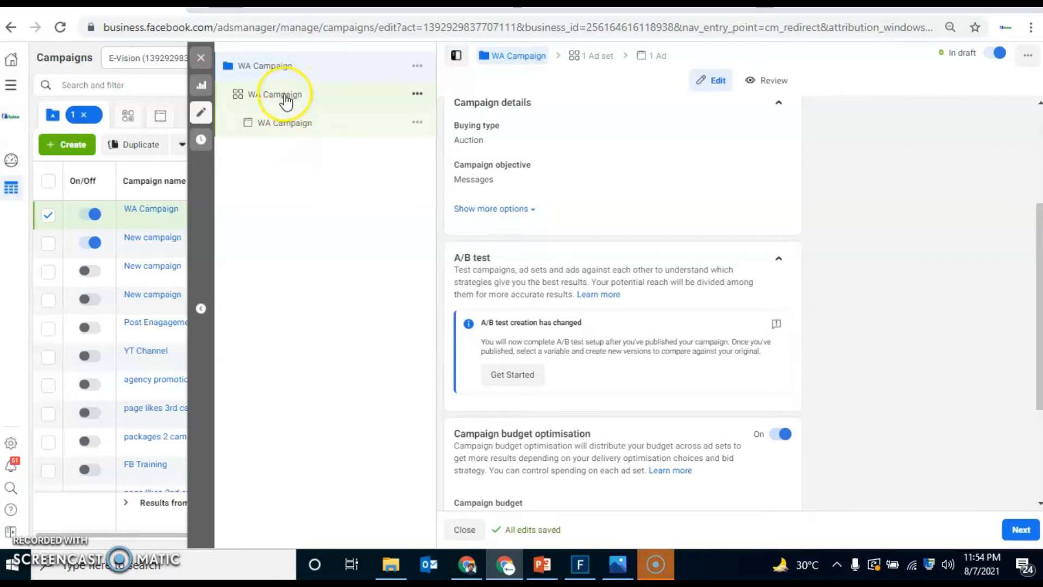
click(1024, 541)
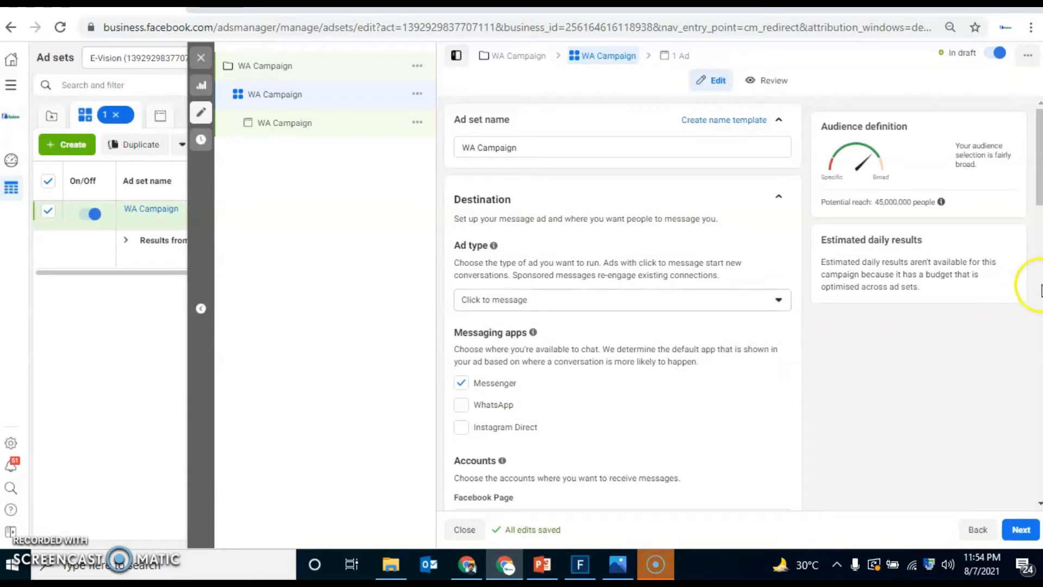
Step: Make WhatsApp the ad set's only messaging app by enabling it and deselecting Messenger
drag(1039, 197, 1038, 239)
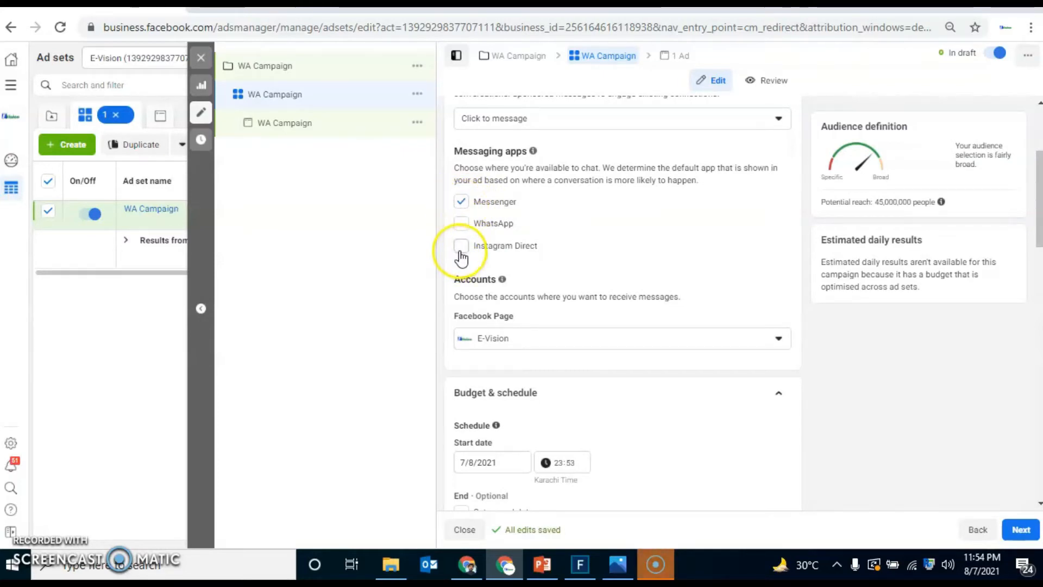
click(461, 222)
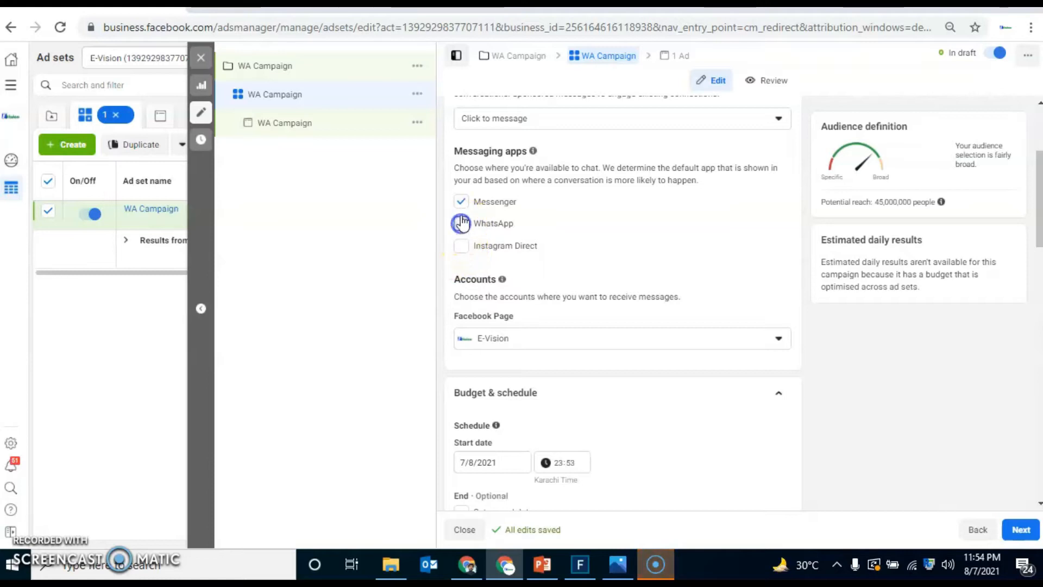
click(462, 202)
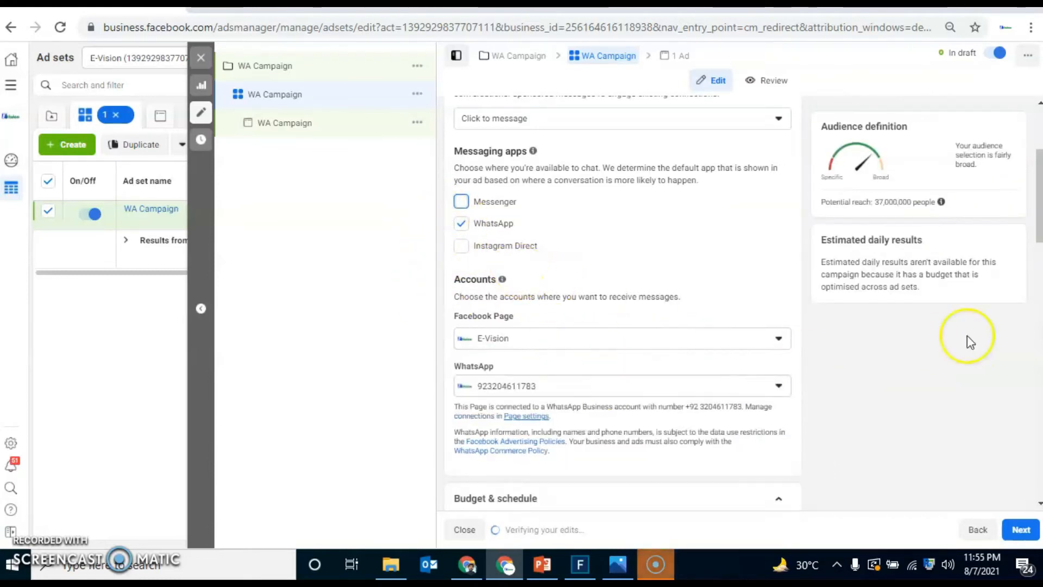
scroll(620, 305, down, 2)
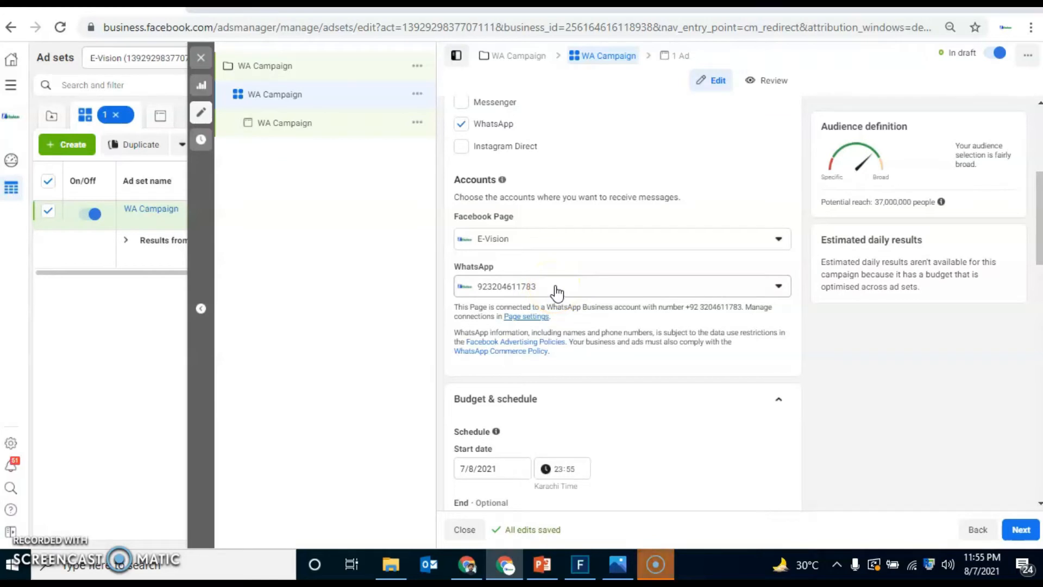
Step: Return to the campaign level and set the daily campaign budget to Rs200.00
drag(1039, 221, 1038, 278)
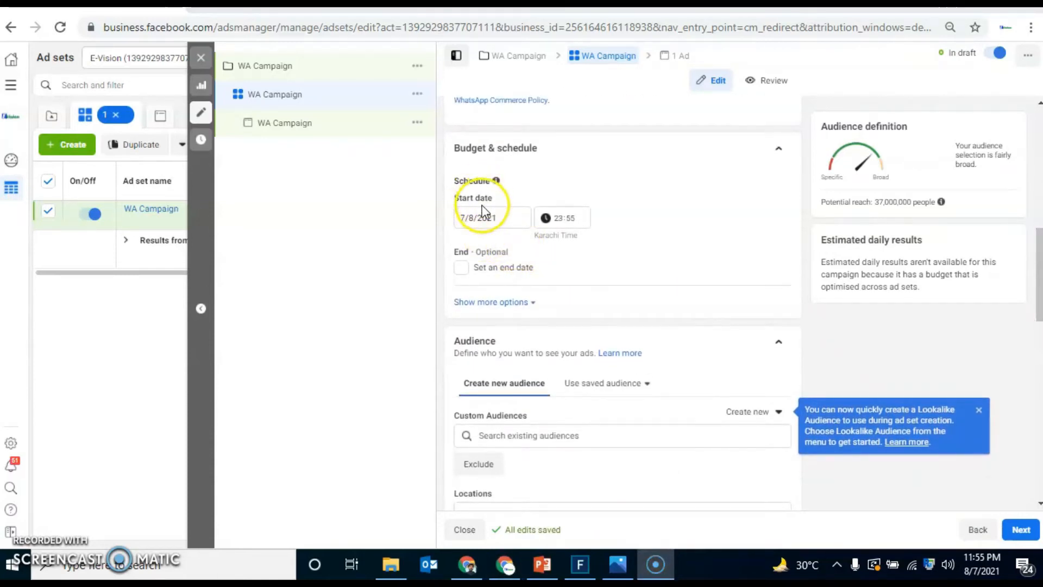
click(328, 66)
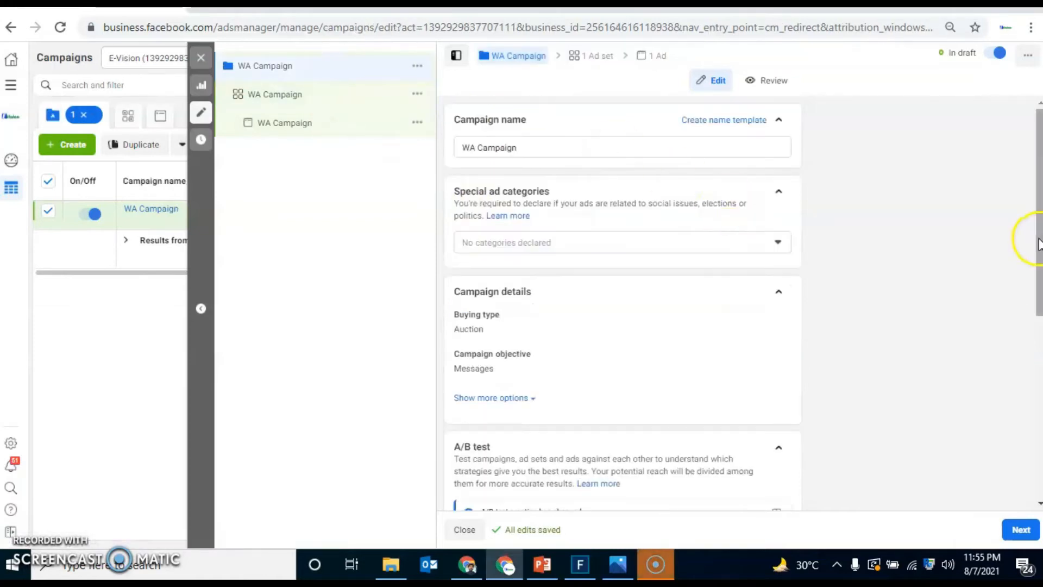
scroll(1025, 234, down, 6)
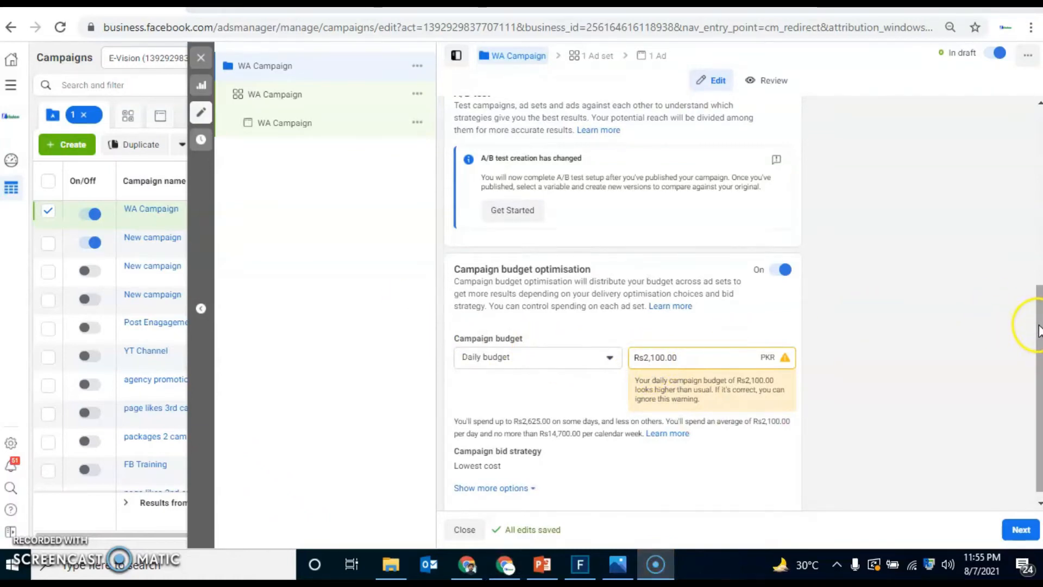
drag(1036, 347, 1037, 352)
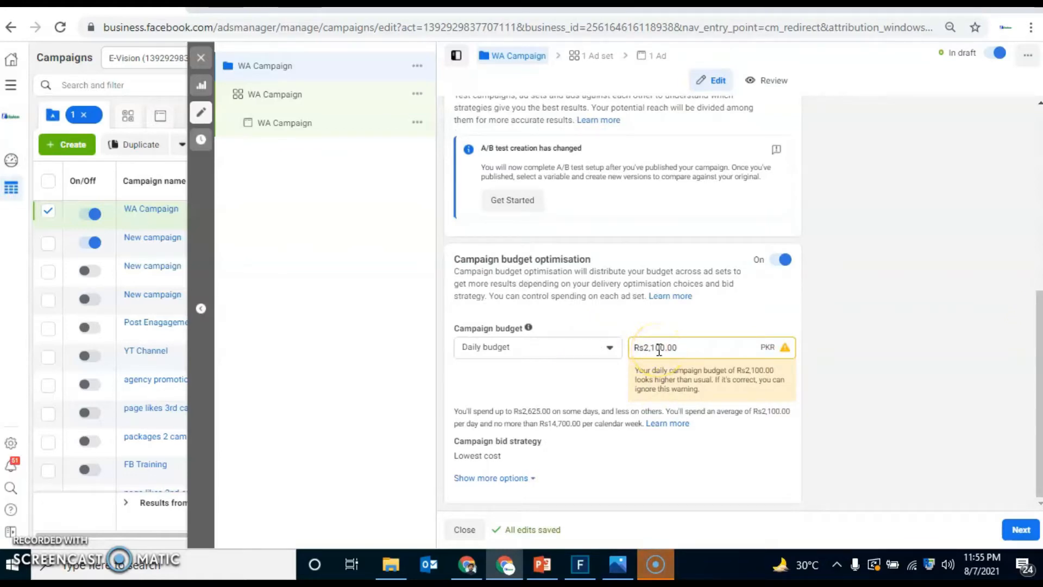
key(BackSpace)
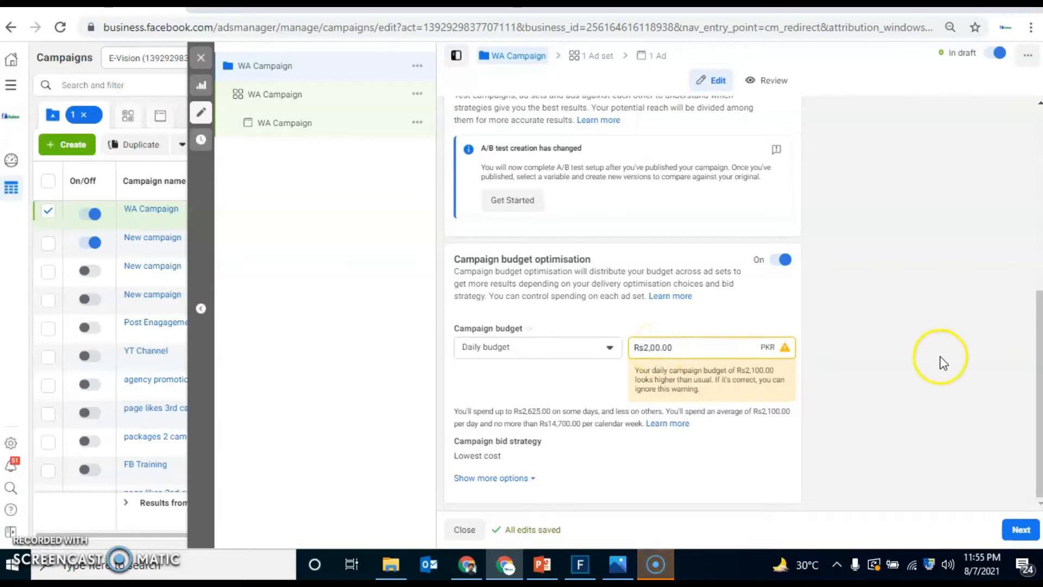
click(940, 357)
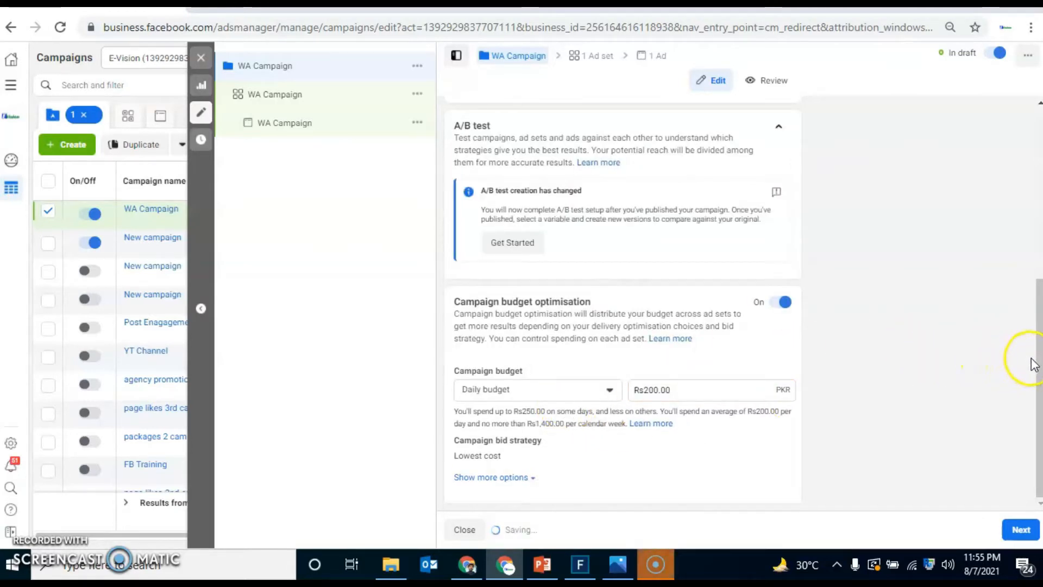
Step: Switch the campaign budget type to Lifetime budget
mouse_move(600, 433)
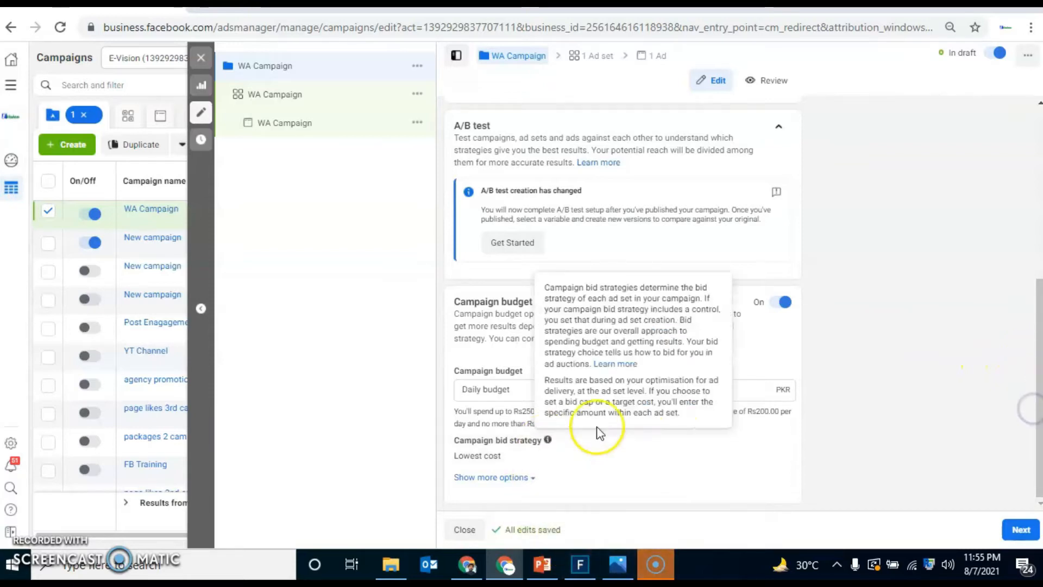
click(609, 390)
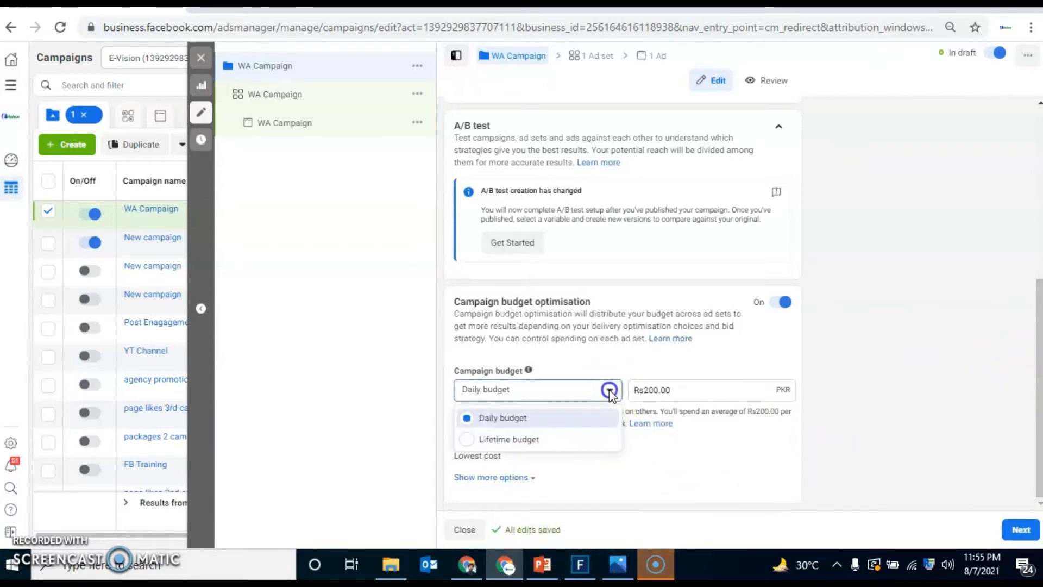
click(521, 438)
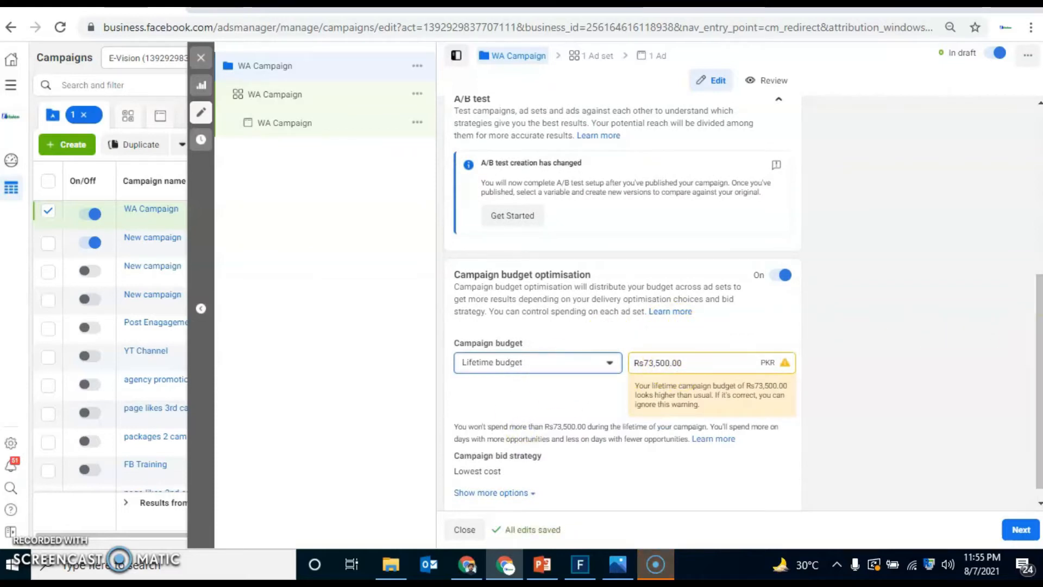
Step: Show the additional budget options and set ad scheduling to run ads on a schedule
drag(1036, 381, 1036, 388)
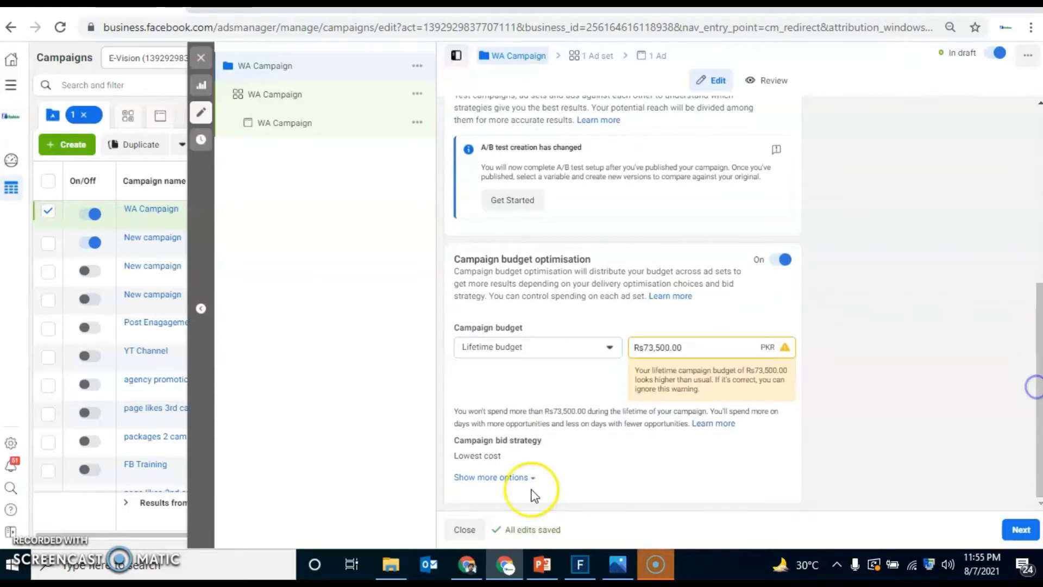
click(516, 477)
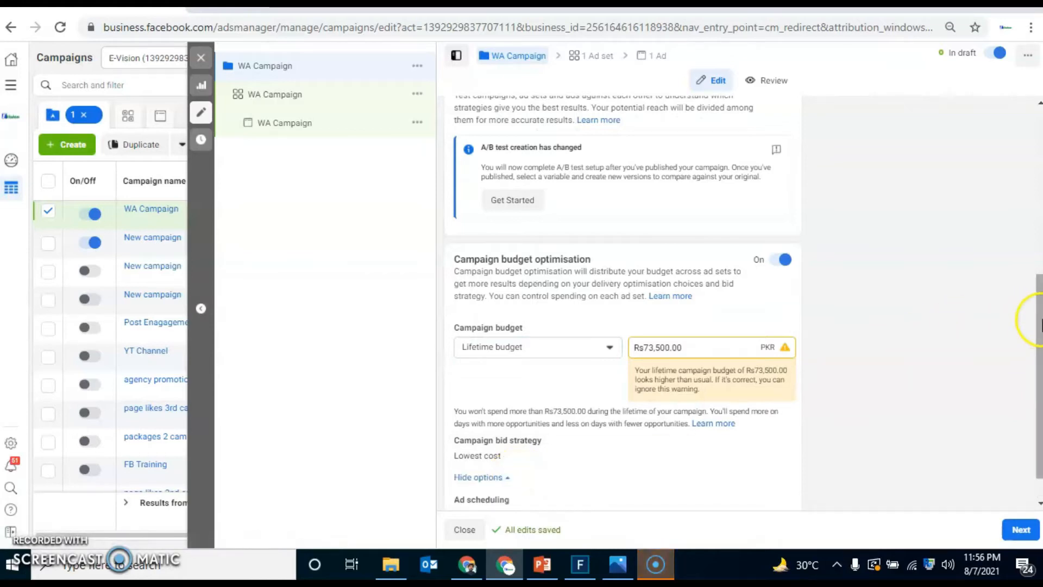
scroll(1029, 369, down, 1)
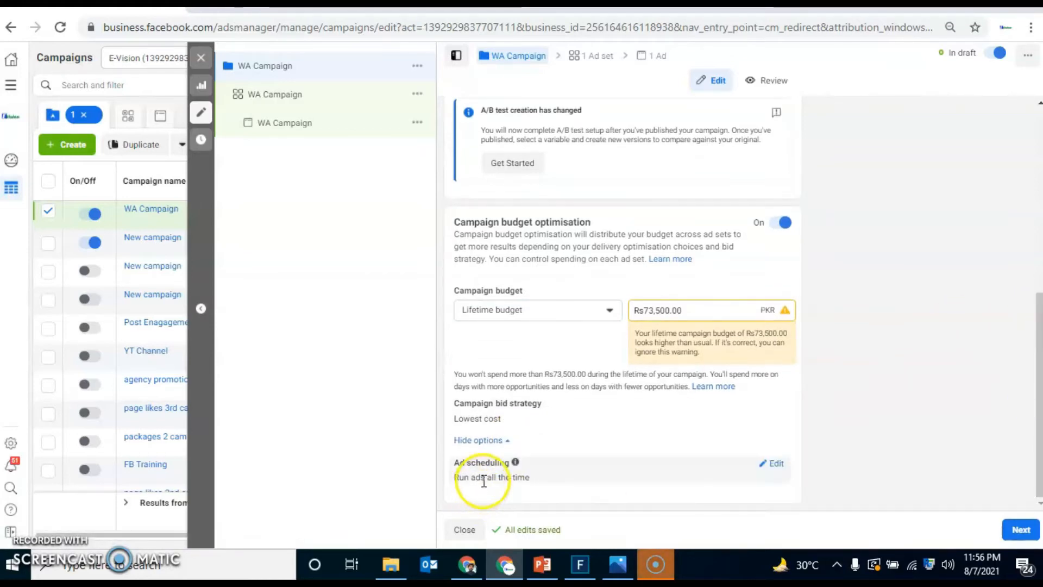
click(772, 463)
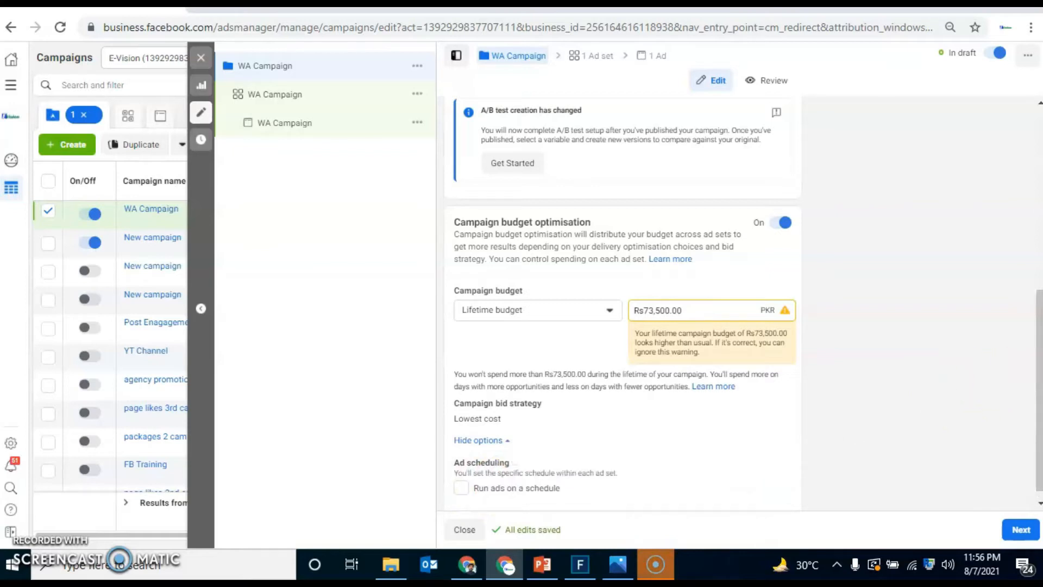
scroll(1029, 380, down, 1)
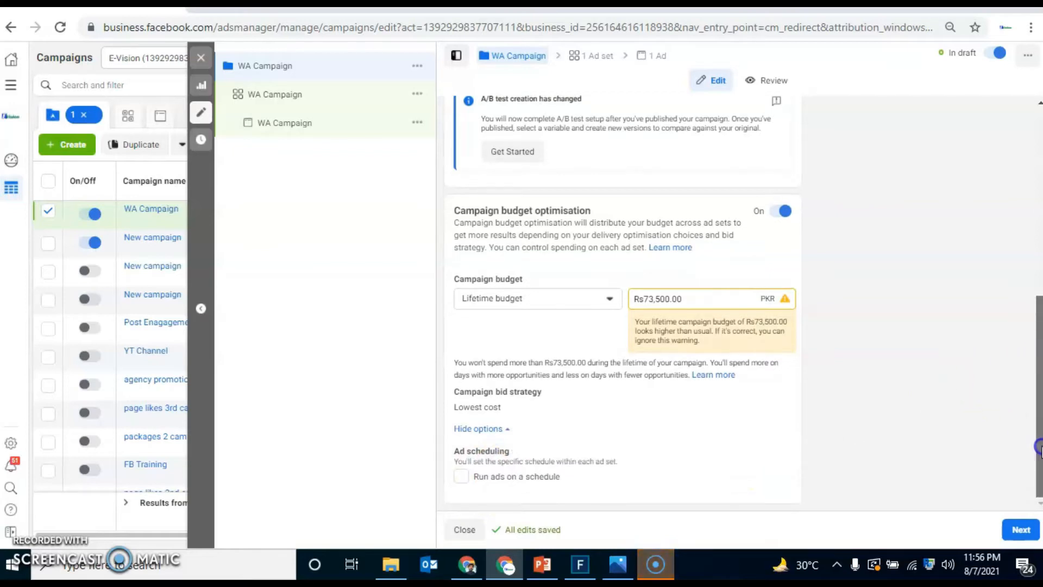
click(462, 477)
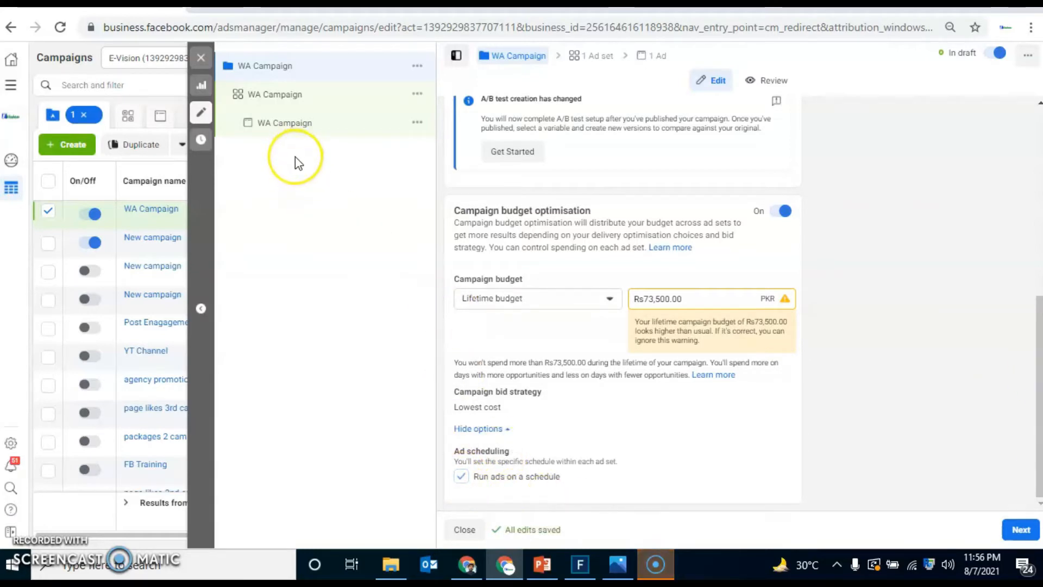
Step: Check the weekly ad scheduling grid in the ad set, and return to the campaign's budget optimisation settings
click(299, 99)
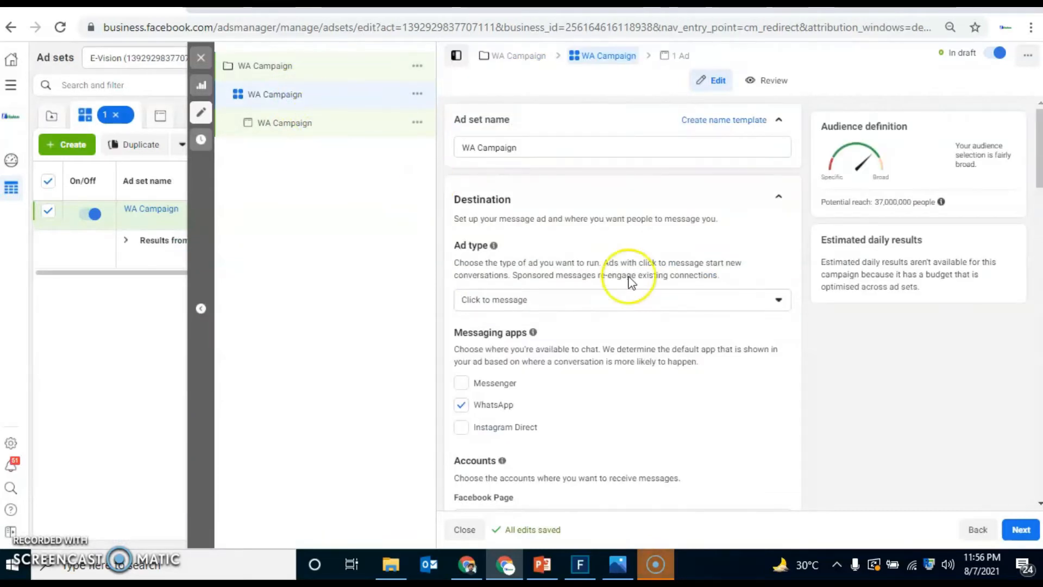
drag(1040, 161, 1041, 291)
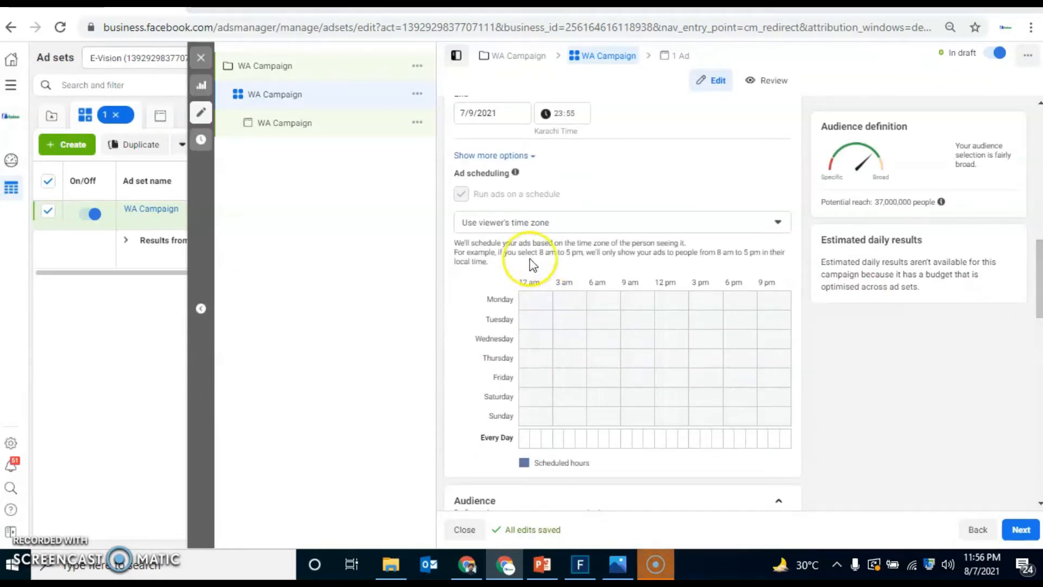
click(305, 66)
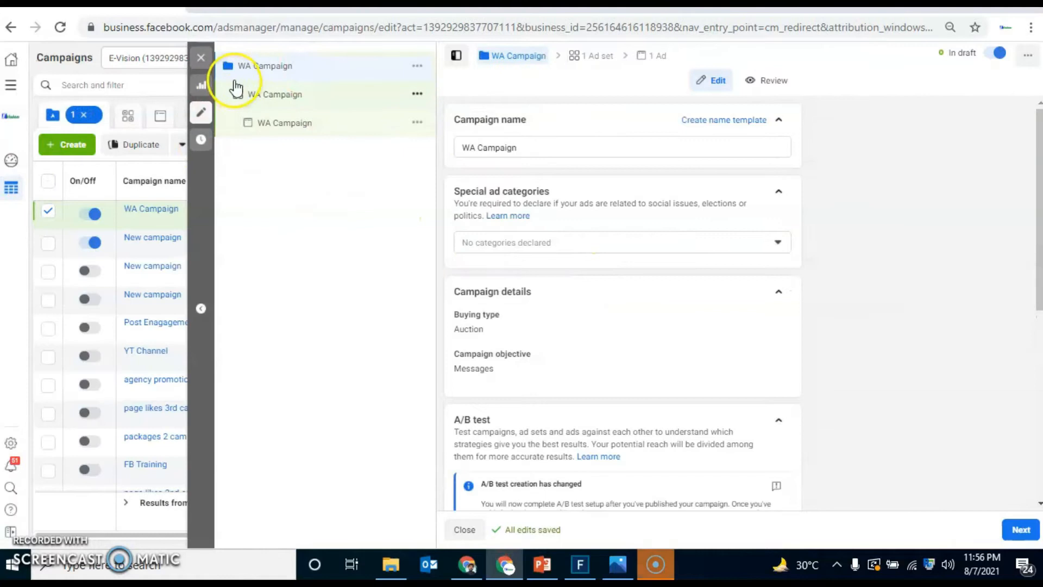
drag(1038, 267, 1037, 453)
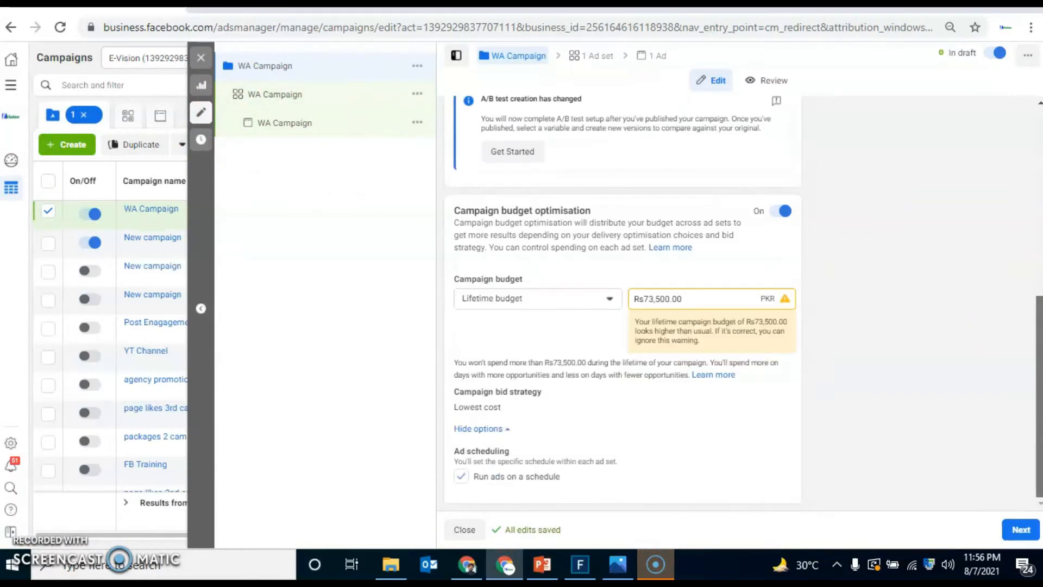
Step: In the ad set's weekly ad schedule, mark Monday's 1 pm and 4 pm hours and 7 pm to midnight as scheduled
click(480, 487)
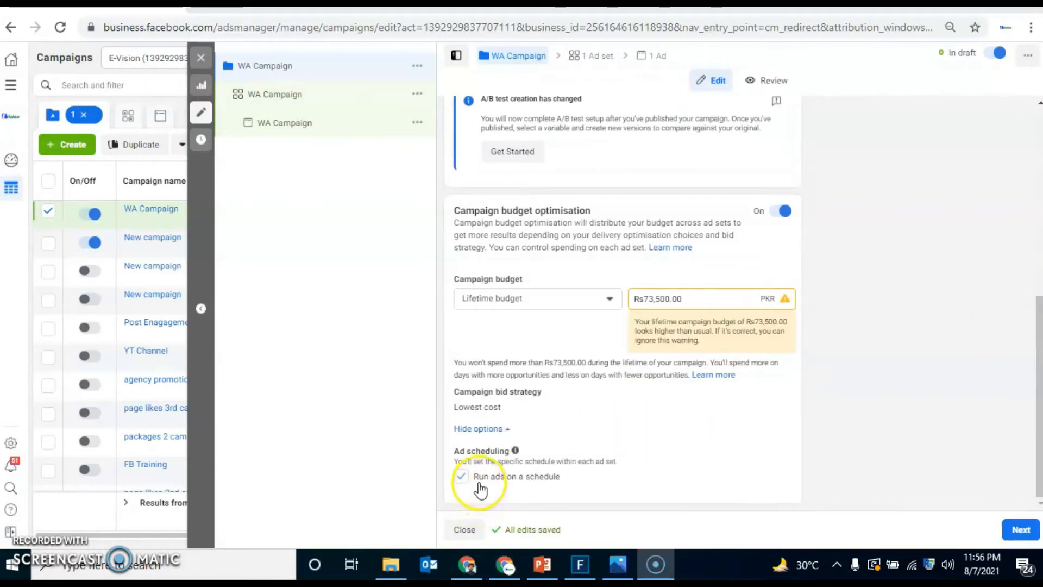
click(314, 103)
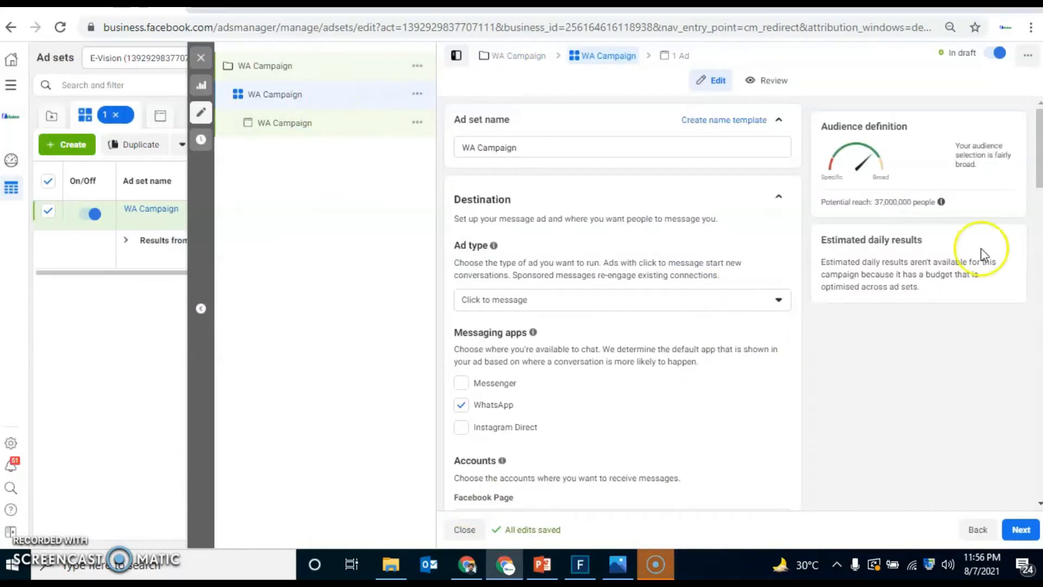
scroll(622, 304, down, 10)
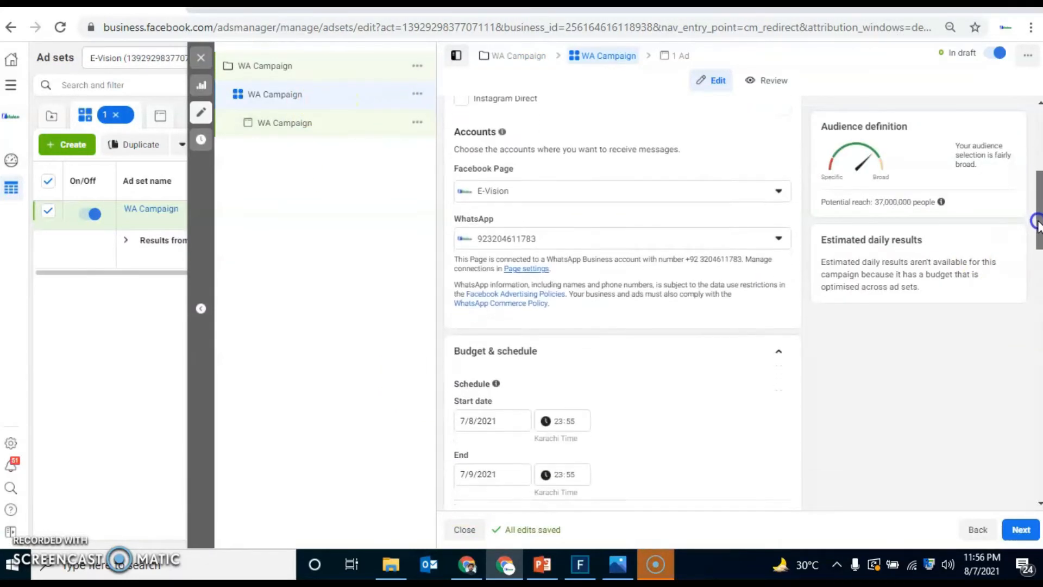
scroll(622, 305, down, 3)
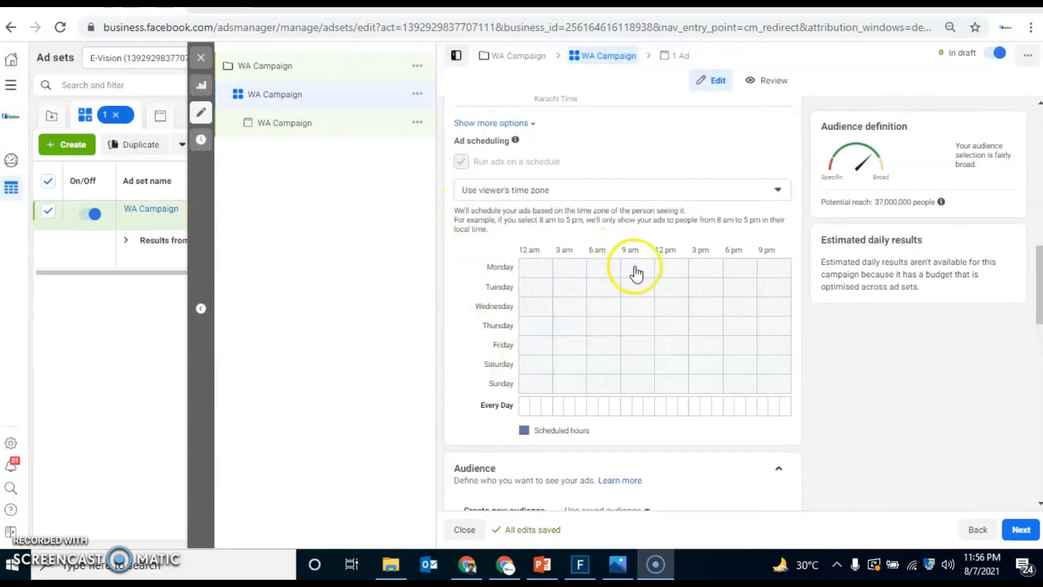
click(672, 275)
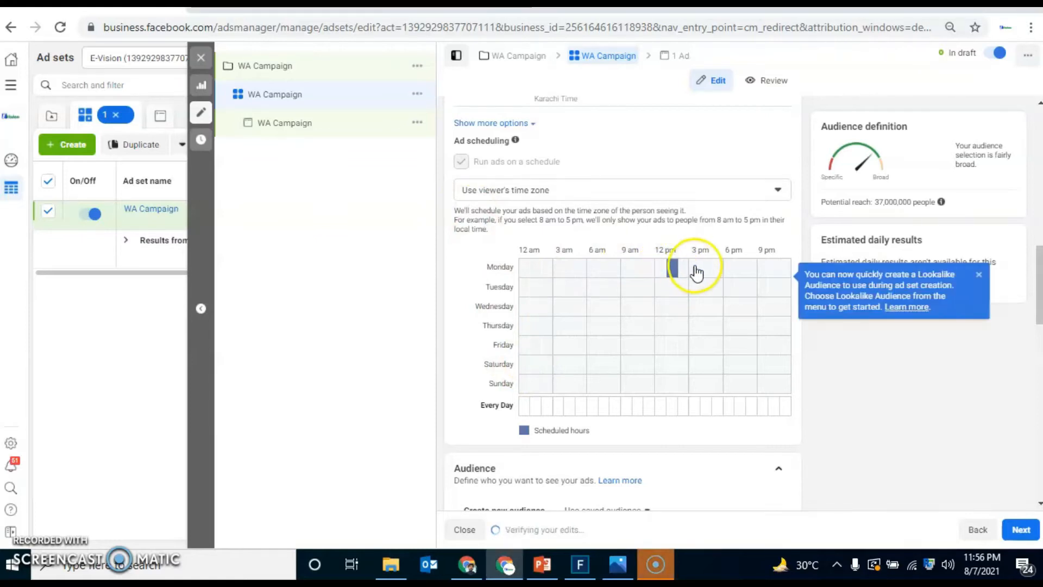
click(706, 272)
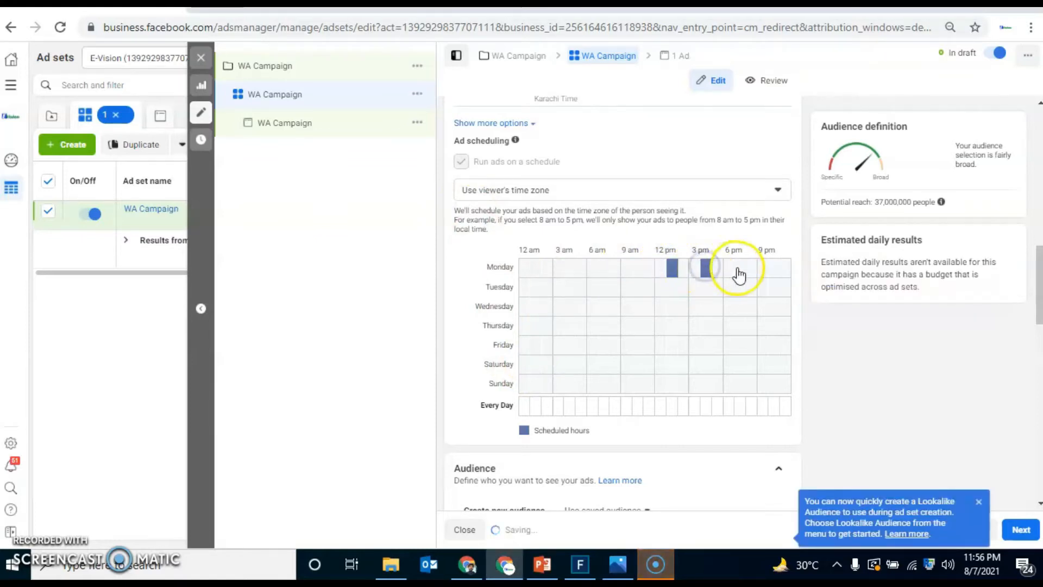
click(755, 271)
click(770, 272)
click(778, 269)
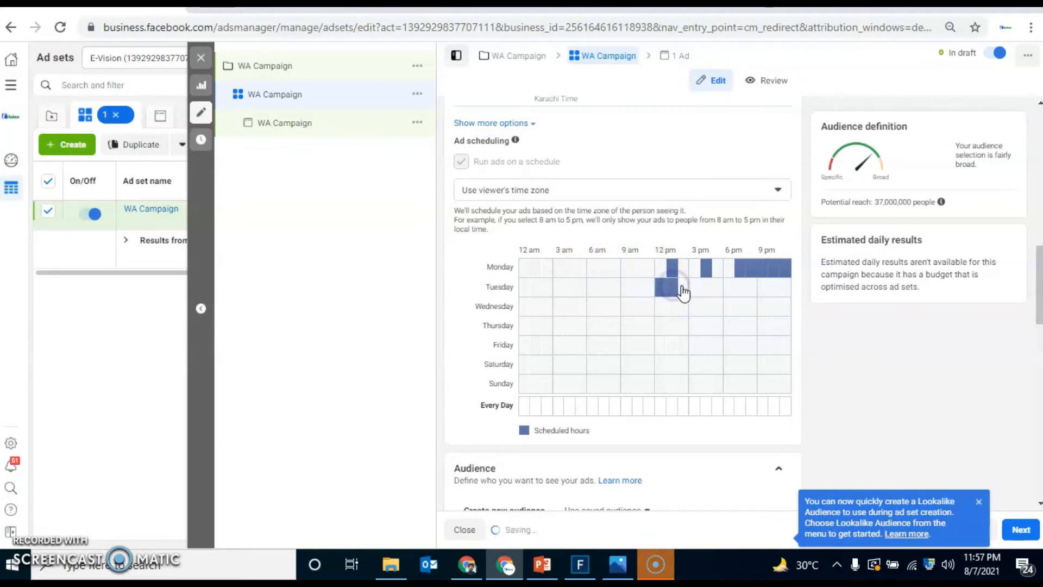
Step: Schedule the ads on Tuesday from 12 pm to midnight, and on Sunday from 12 am to 3 am and 12 pm to midnight
drag(706, 291, 751, 291)
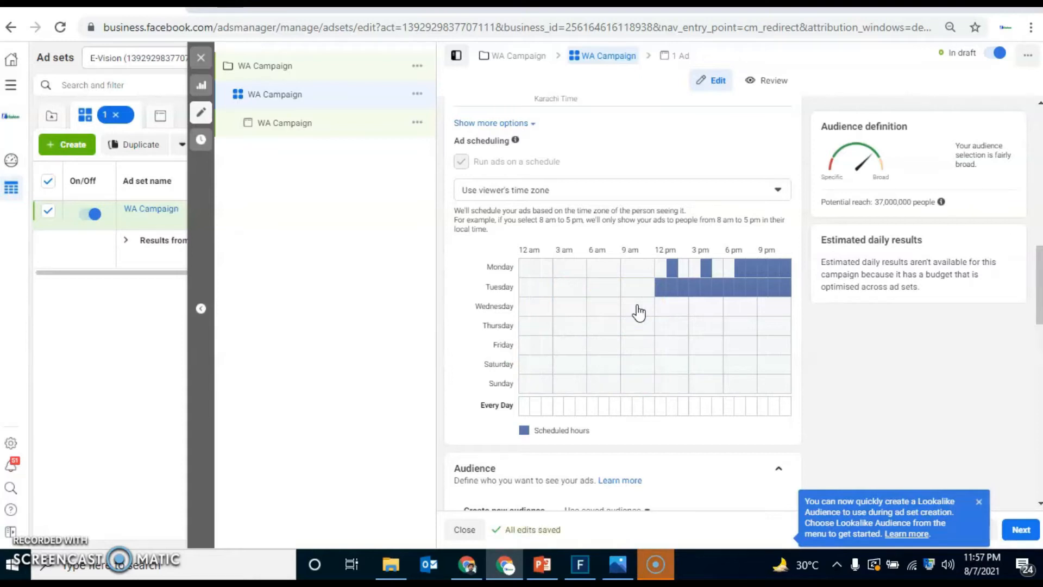
click(540, 353)
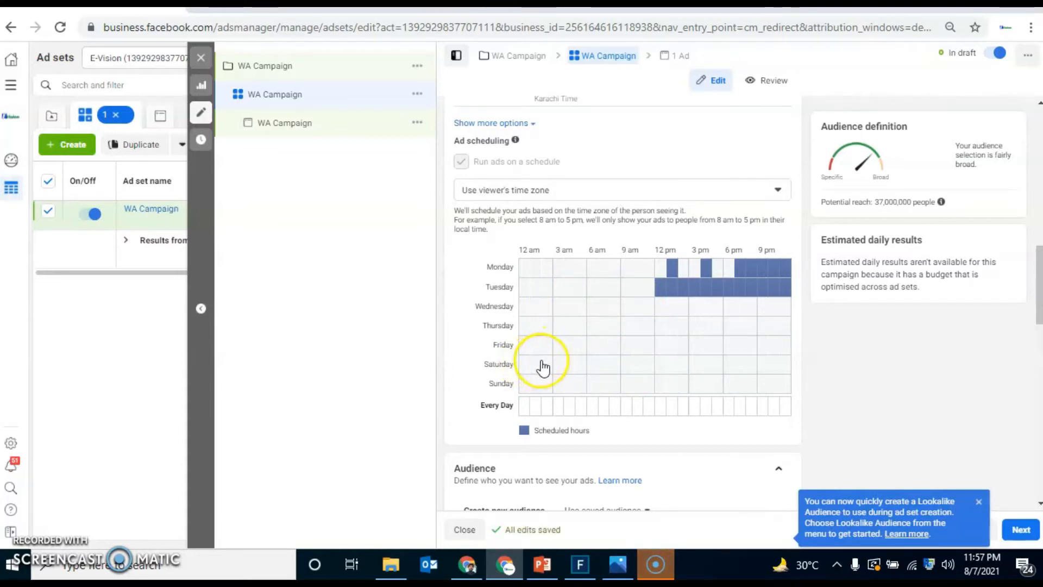
click(523, 386)
click(543, 384)
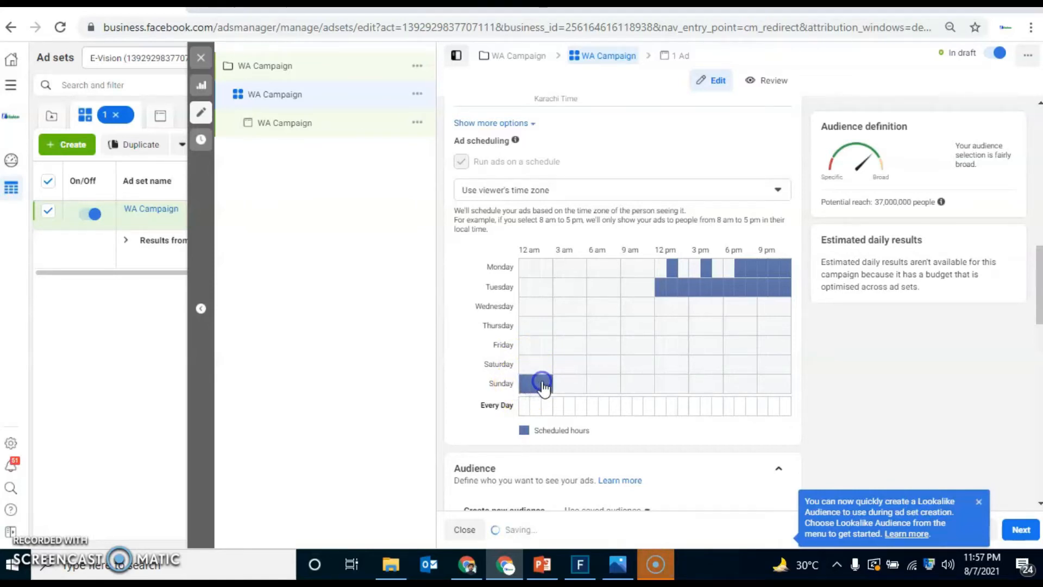
click(664, 383)
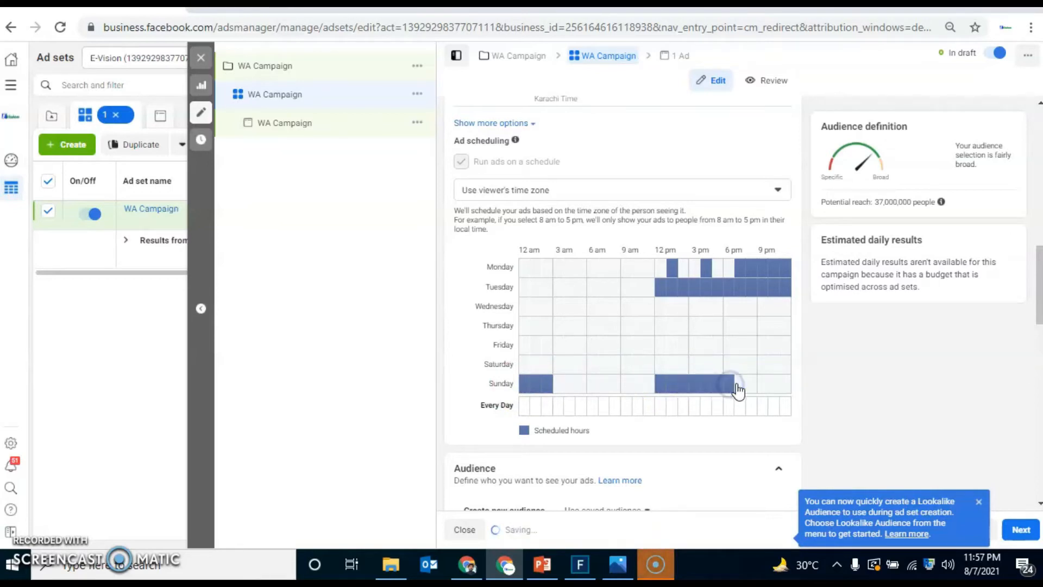
click(774, 385)
click(785, 384)
click(764, 384)
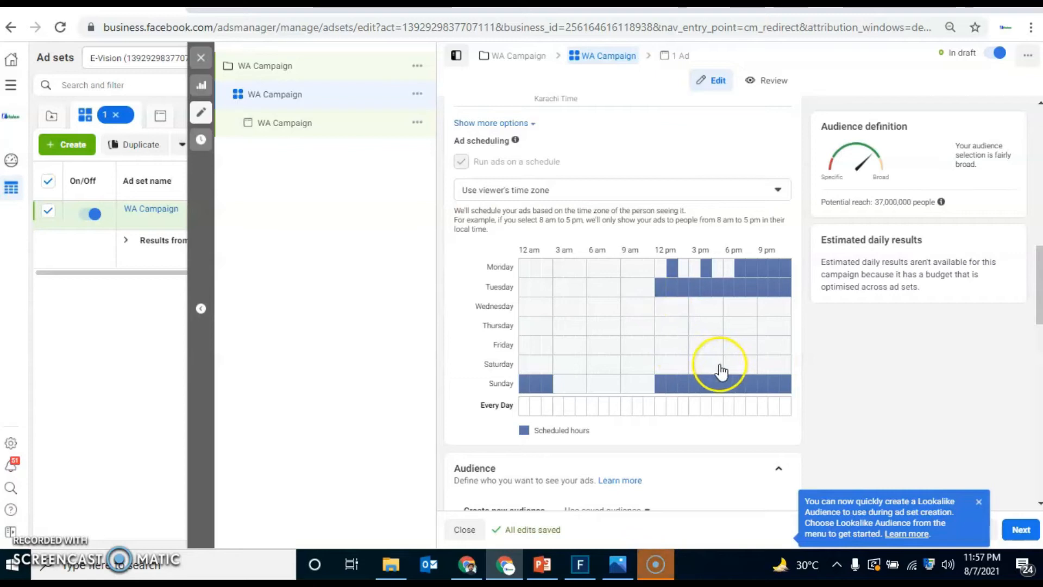
Step: At the campaign level, turn off running ads on a schedule and switch the campaign budget type to Daily budget
click(326, 68)
drag(1032, 233, 1031, 415)
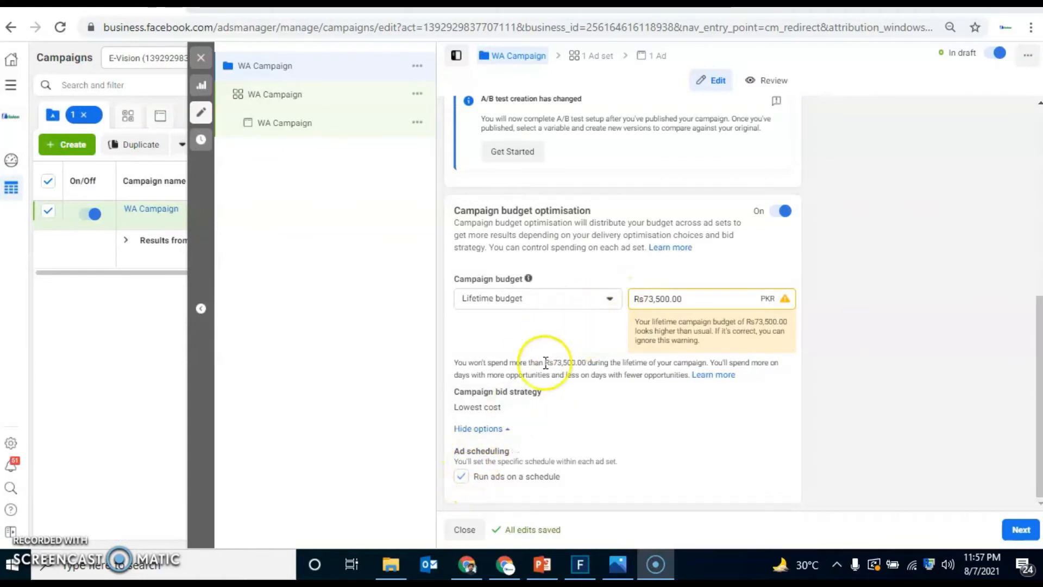
click(461, 476)
click(654, 259)
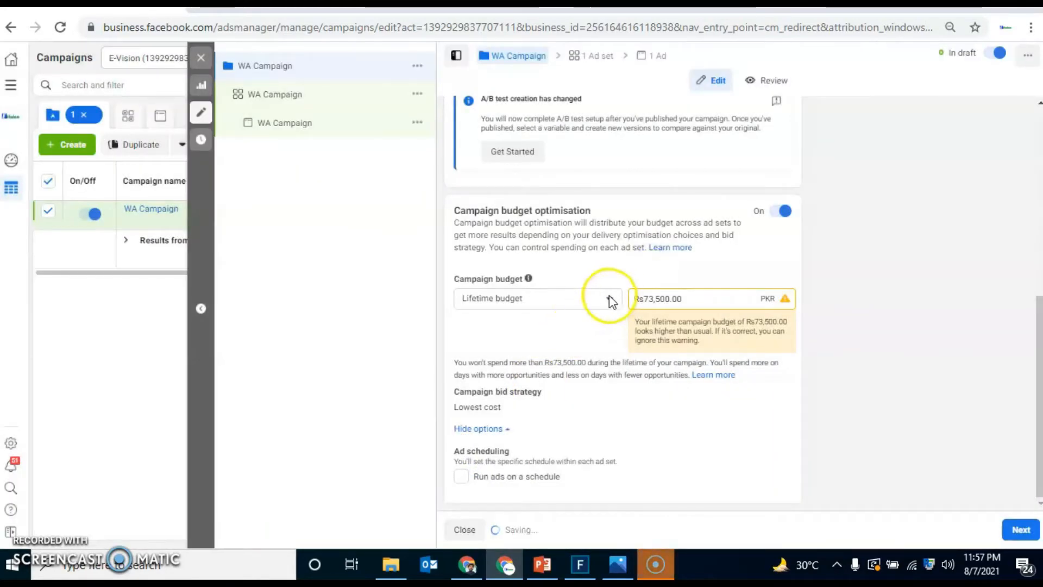
click(609, 298)
click(537, 327)
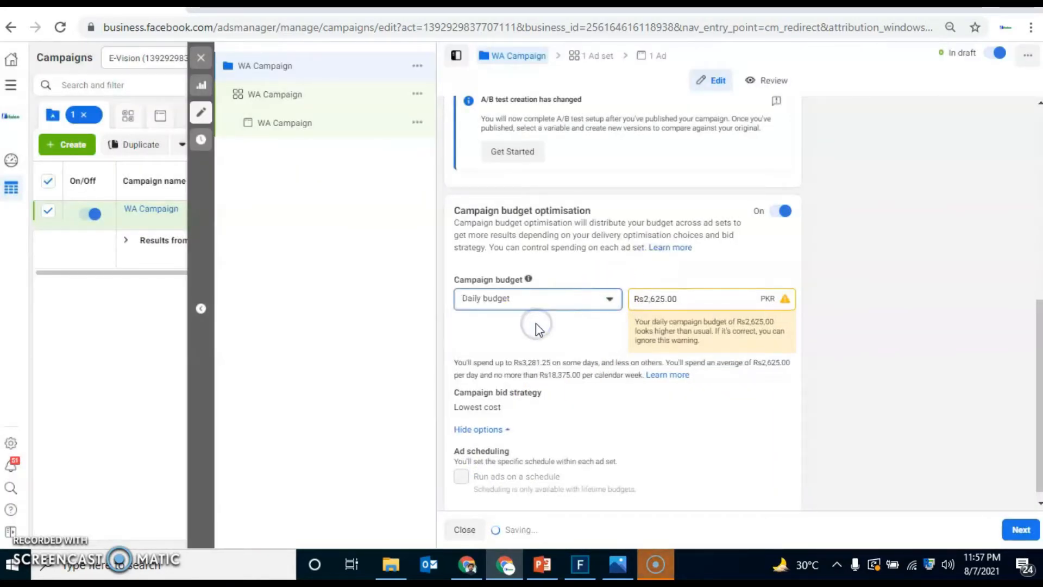
Step: In the ad set's audience section, set the location targeting to People living in this location
click(338, 101)
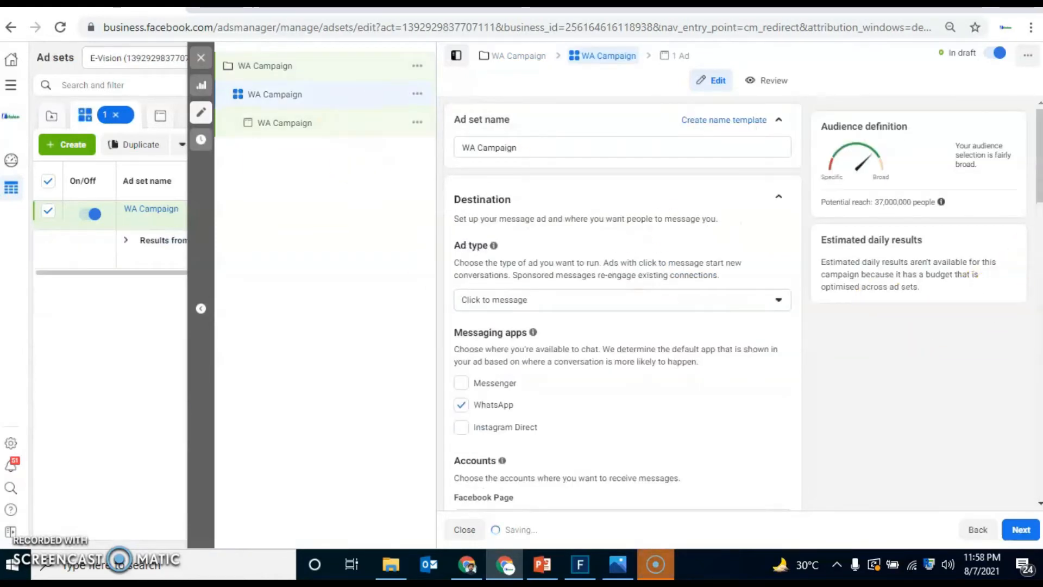
drag(1039, 176, 1039, 345)
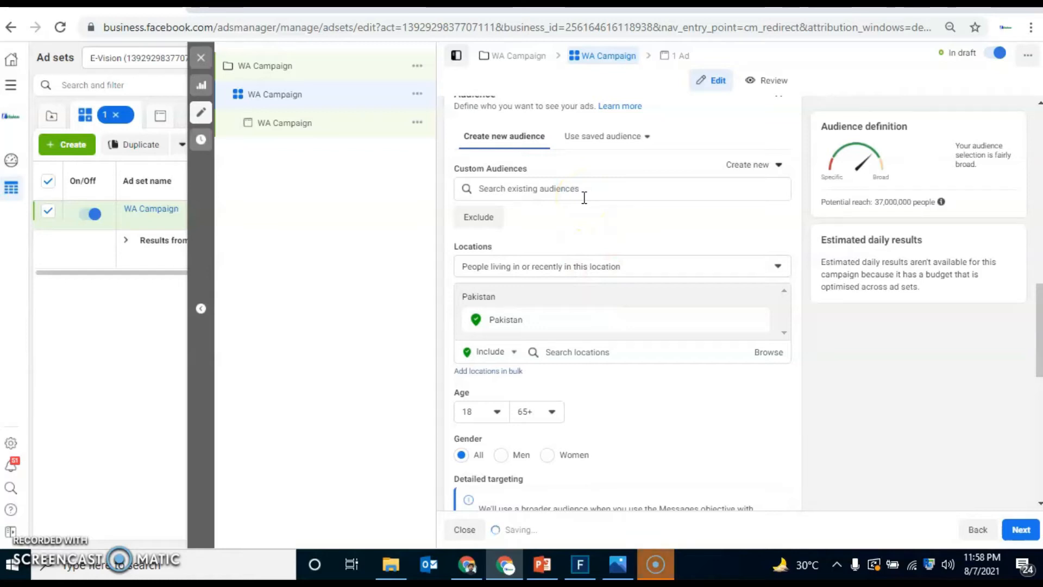
click(587, 272)
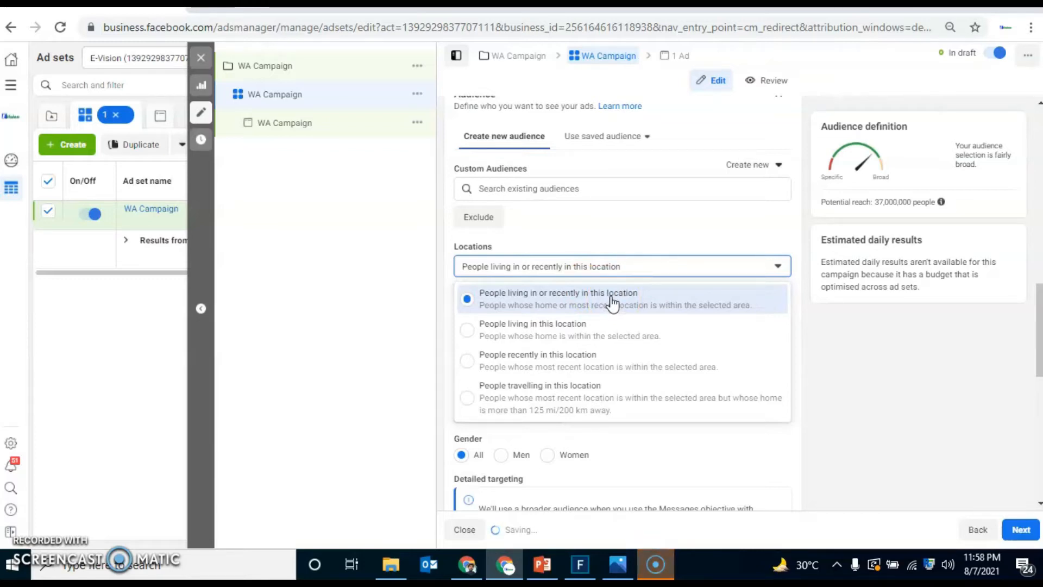
click(601, 356)
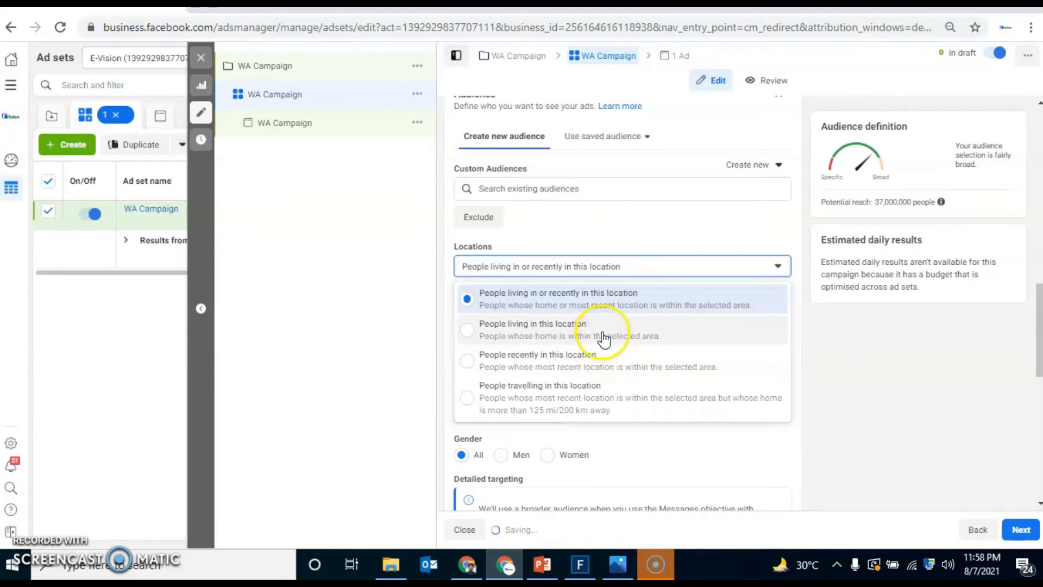
click(604, 339)
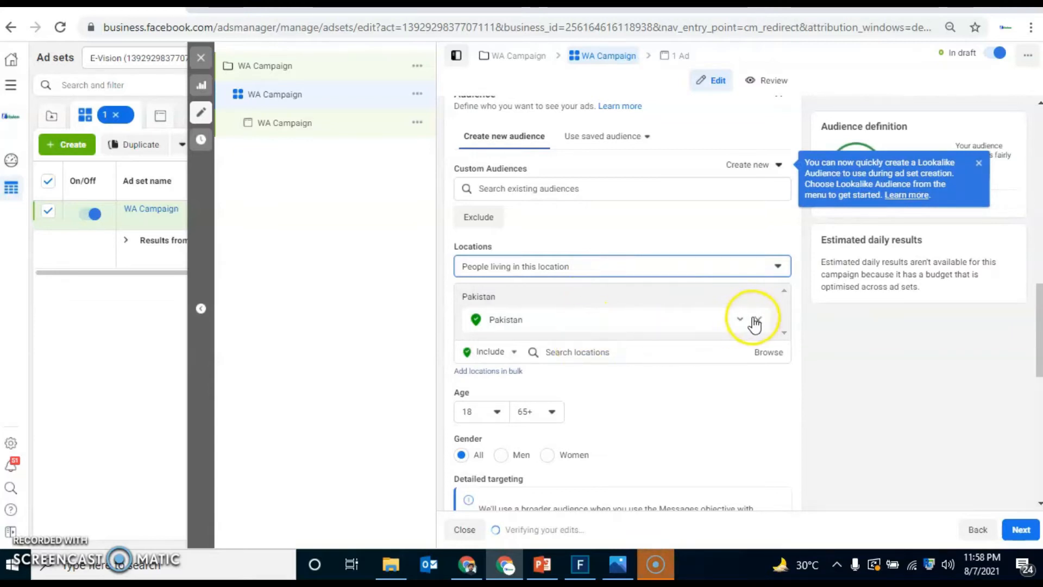
Step: Remove Pakistan from the audience's targeted locations and search the locations for lahore
click(758, 325)
click(609, 336)
text(lahore)
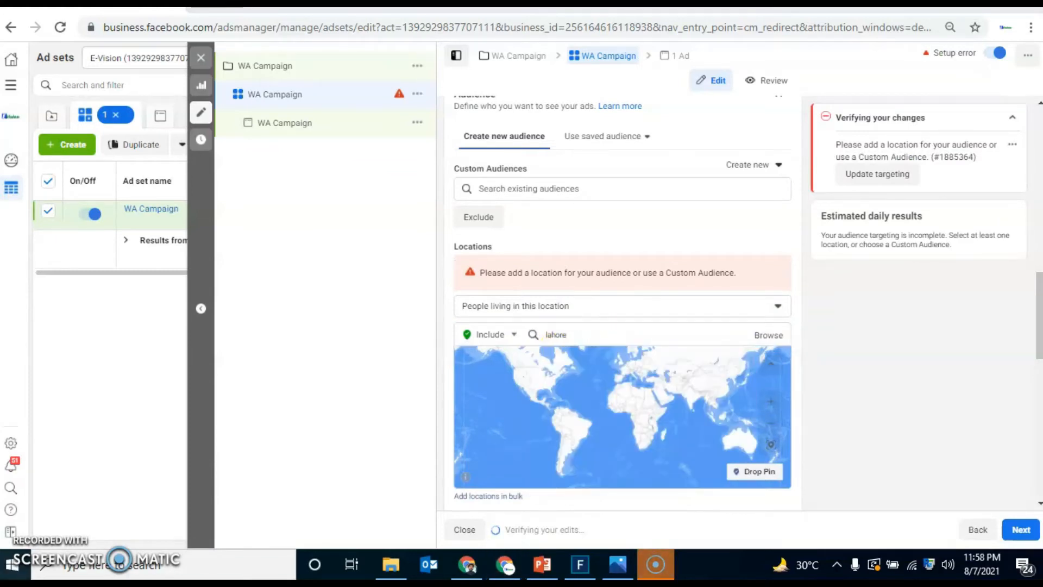
key(super)
click(607, 338)
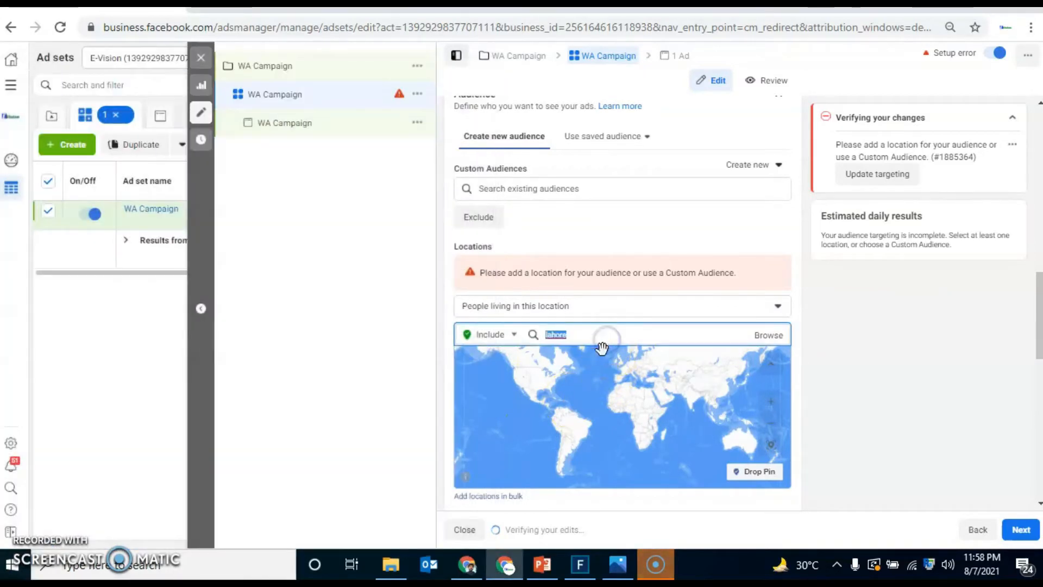
Step: Browse the location categories offered for the audience
click(638, 307)
click(840, 409)
drag(1035, 327, 1036, 349)
click(596, 219)
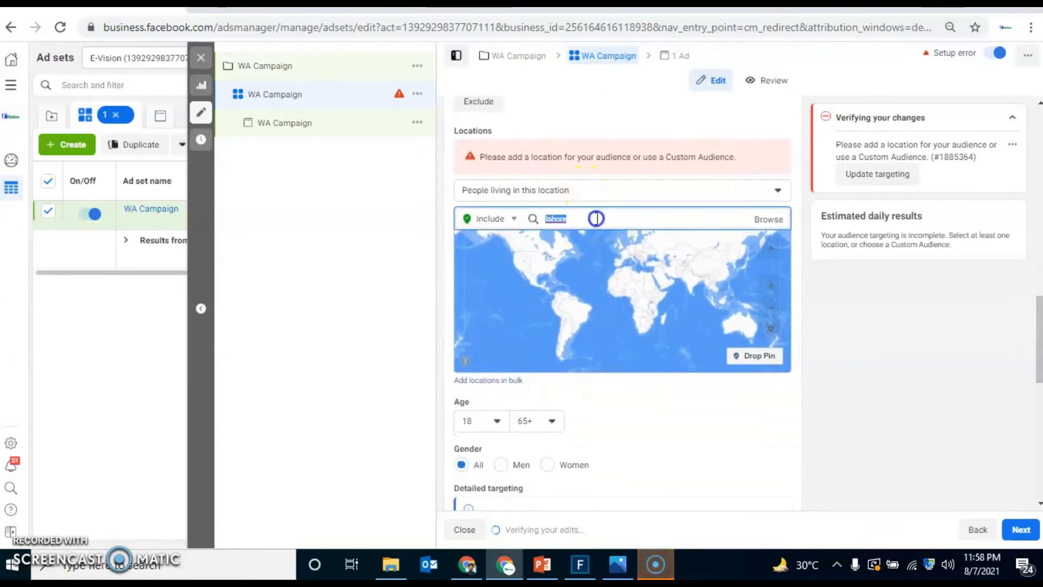
click(768, 219)
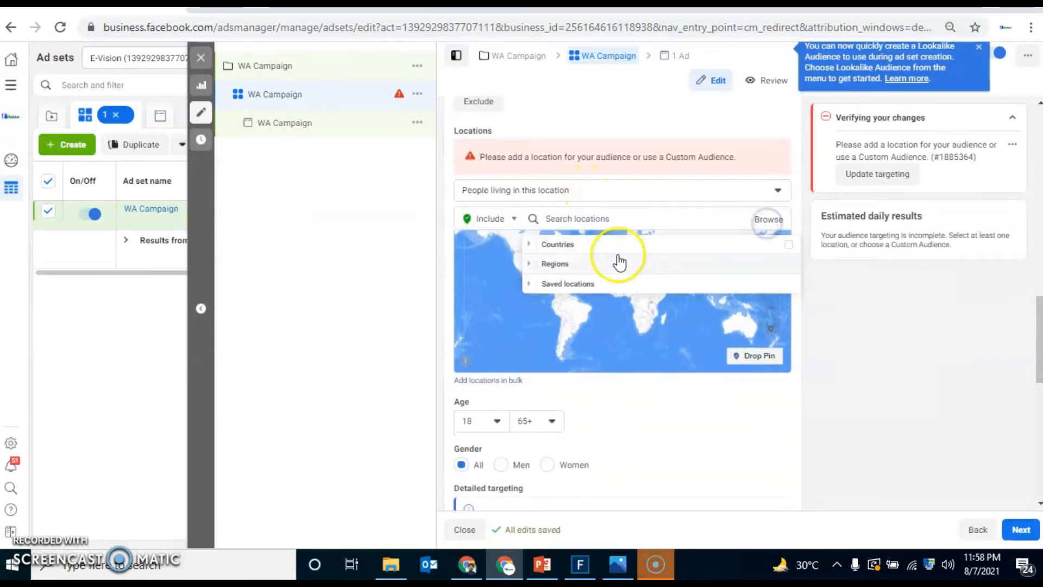
click(898, 411)
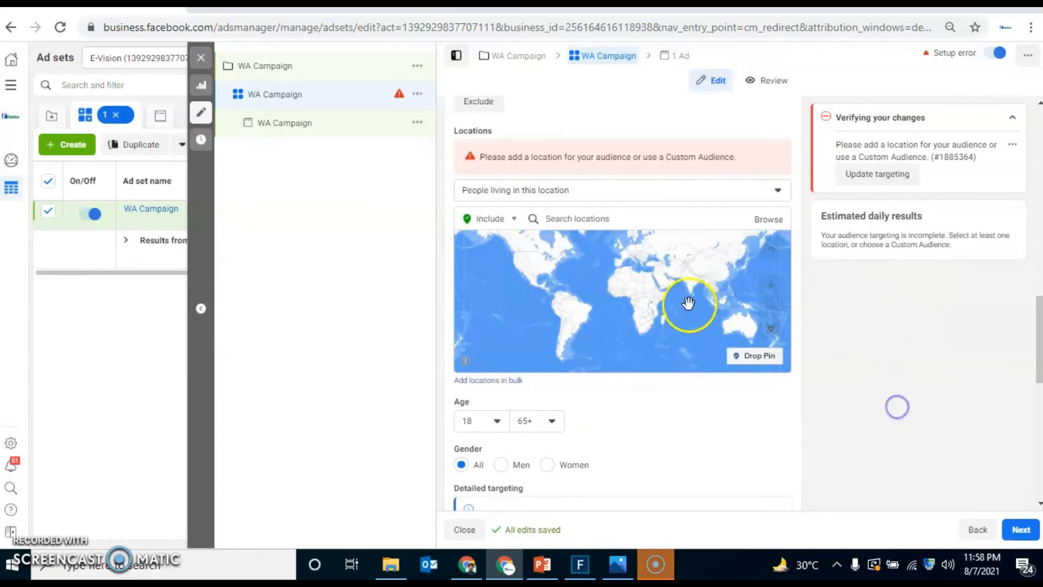
Step: Search the audience locations for karachi, and include the cities Karachi, Lahore and Multan as targeted locations
click(652, 225)
text(karachi)
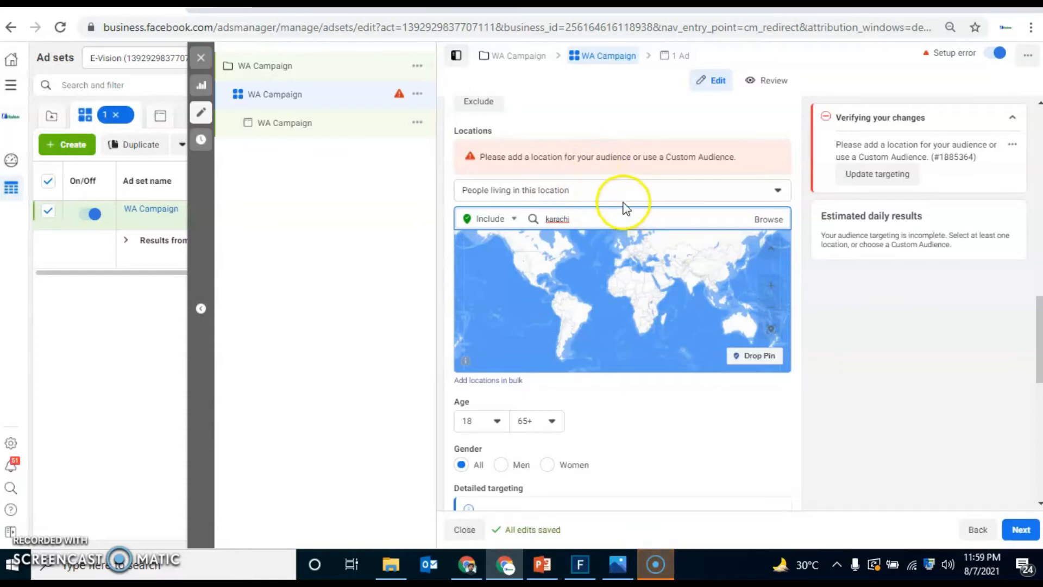
click(944, 311)
drag(1038, 356, 1036, 315)
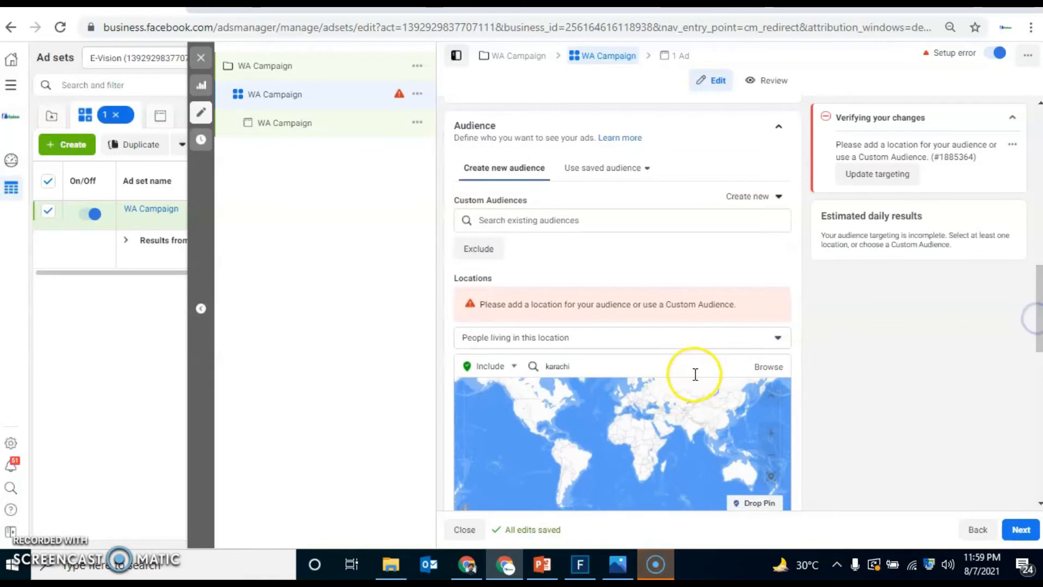
click(760, 366)
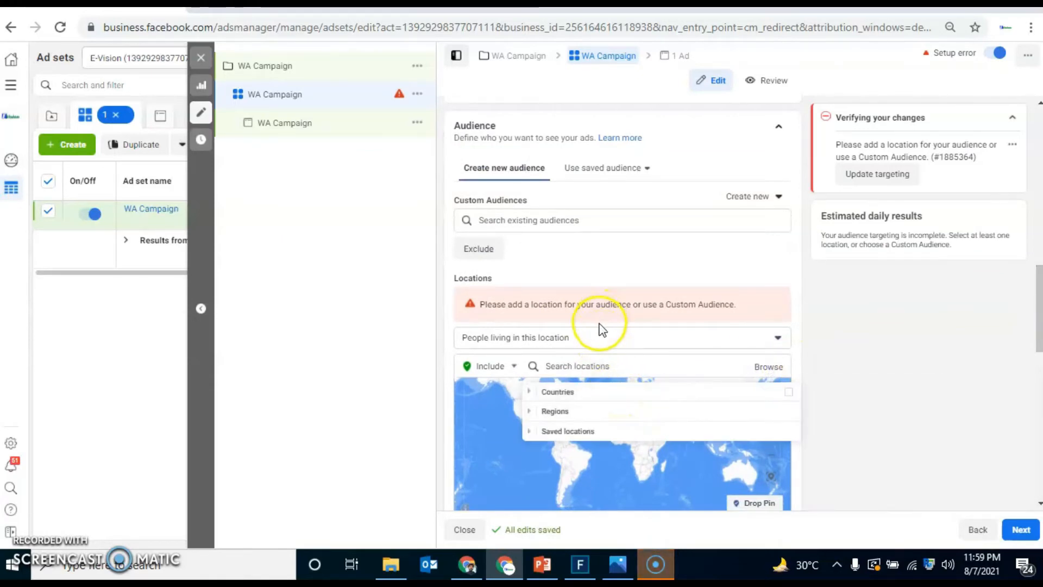
click(584, 223)
click(389, 319)
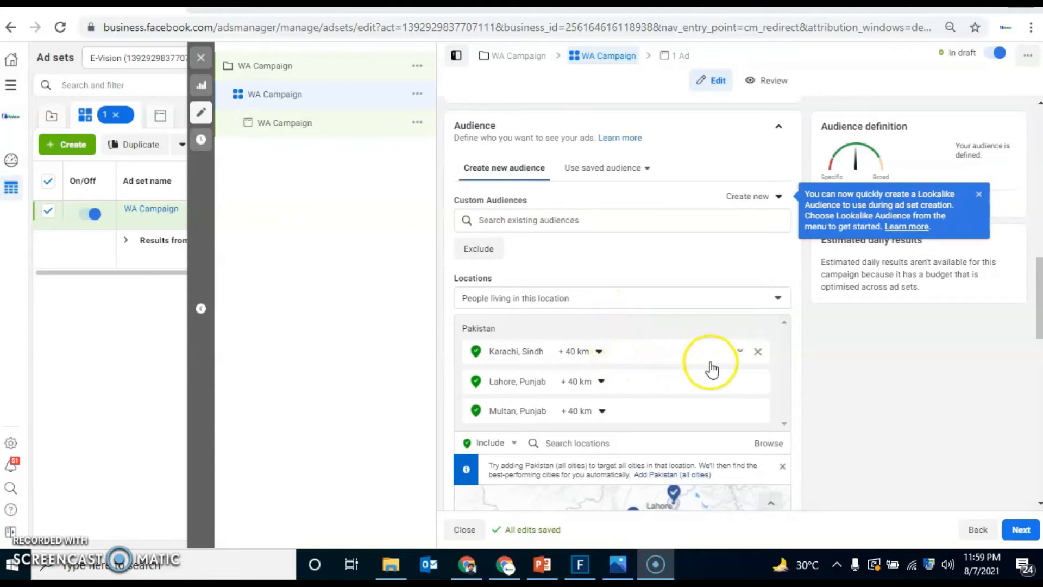
Step: Set the targeting radius around Karachi to 25 km
drag(1038, 299, 1039, 327)
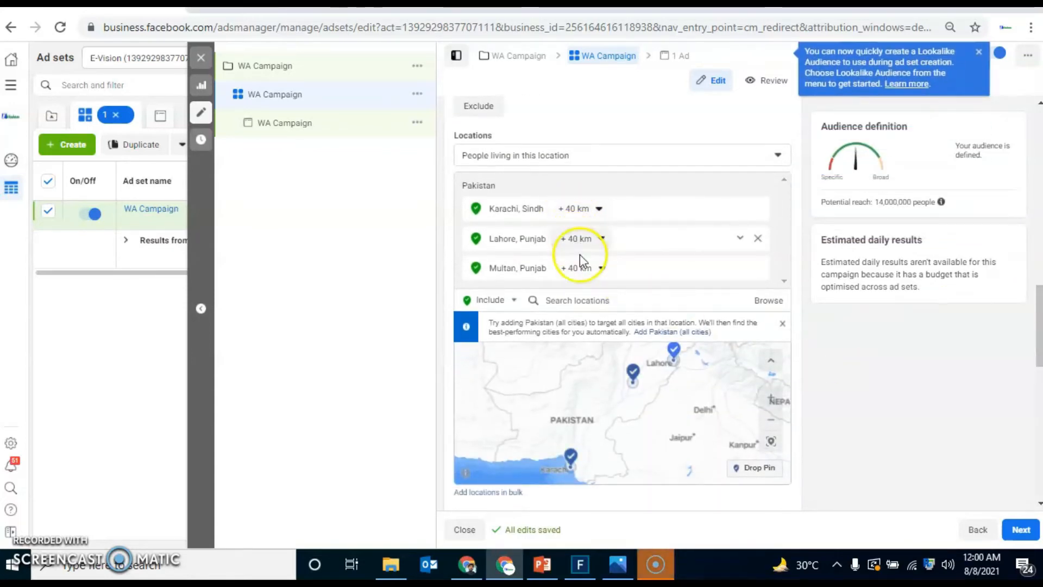
click(598, 209)
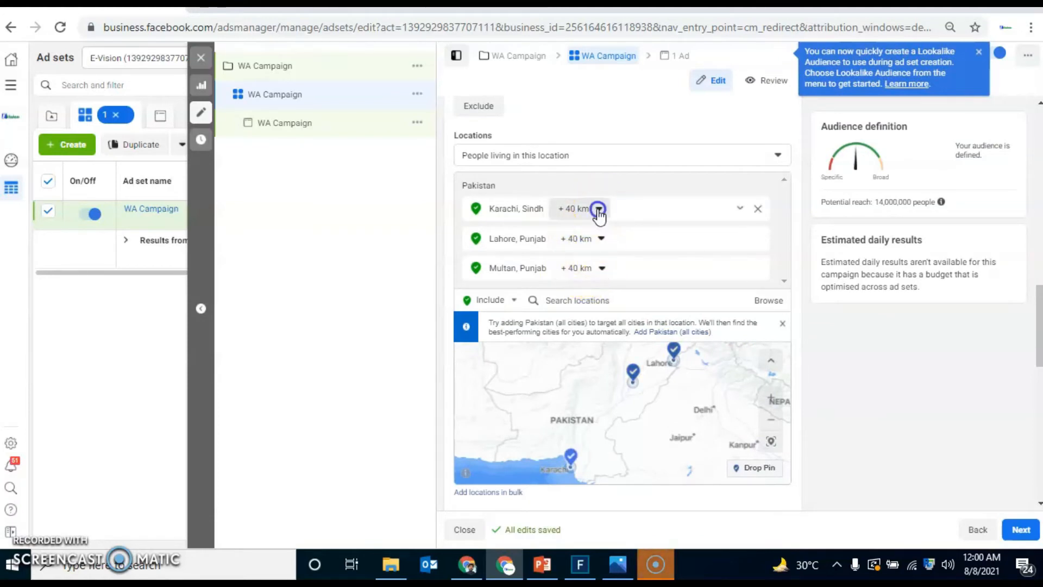
click(645, 288)
key(BackSpace)
key(BackSpace)
text(25)
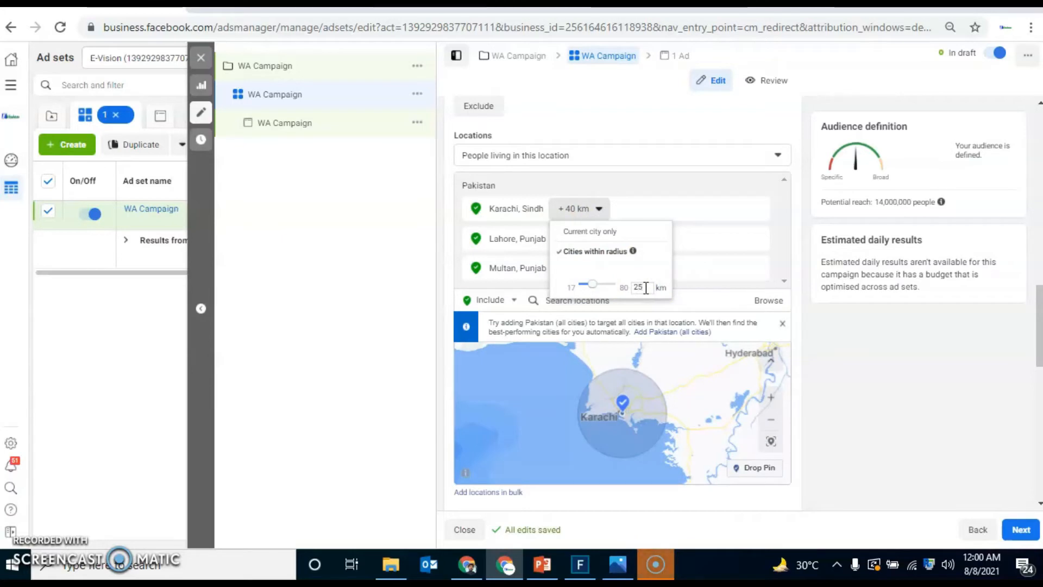
click(628, 285)
Step: Set the targeting radius around Lahore to 25 km
click(602, 239)
click(647, 315)
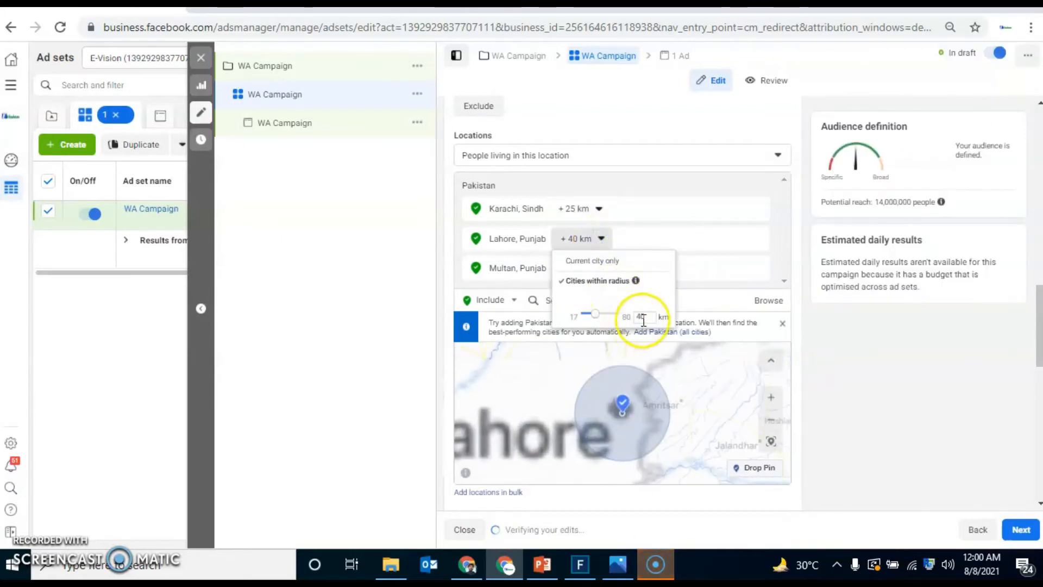
key(BackSpace)
key(BackSpace)
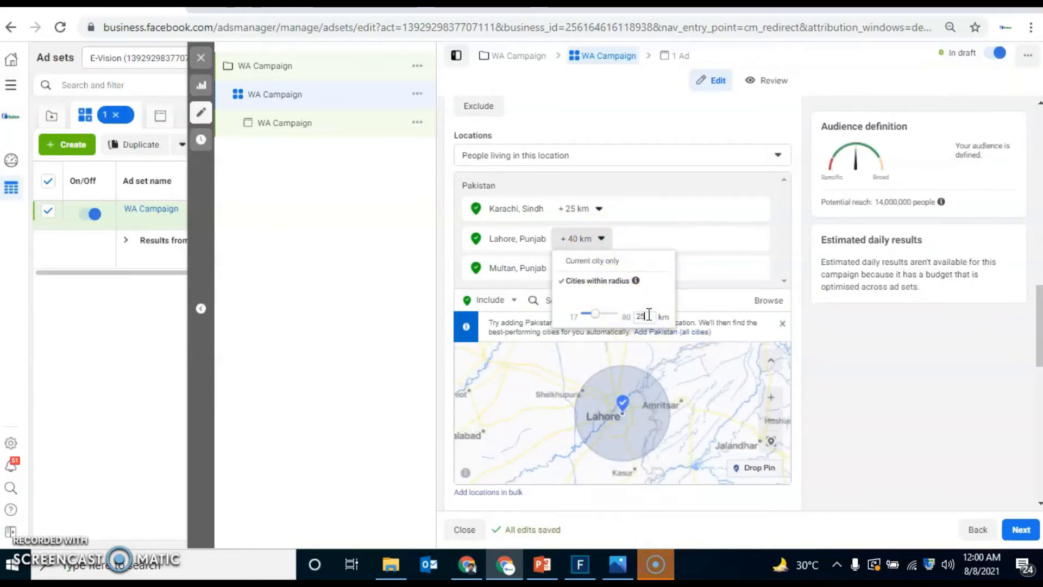
key(Return)
Step: Set the targeting radius around Multan to 20 km
click(602, 268)
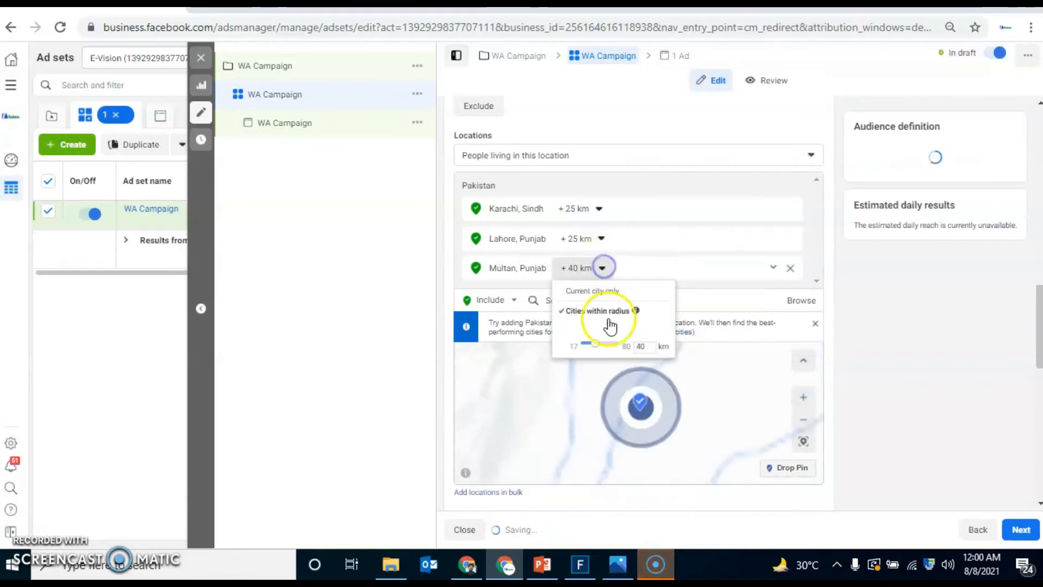
click(654, 346)
key(BackSpace)
key(BackSpace)
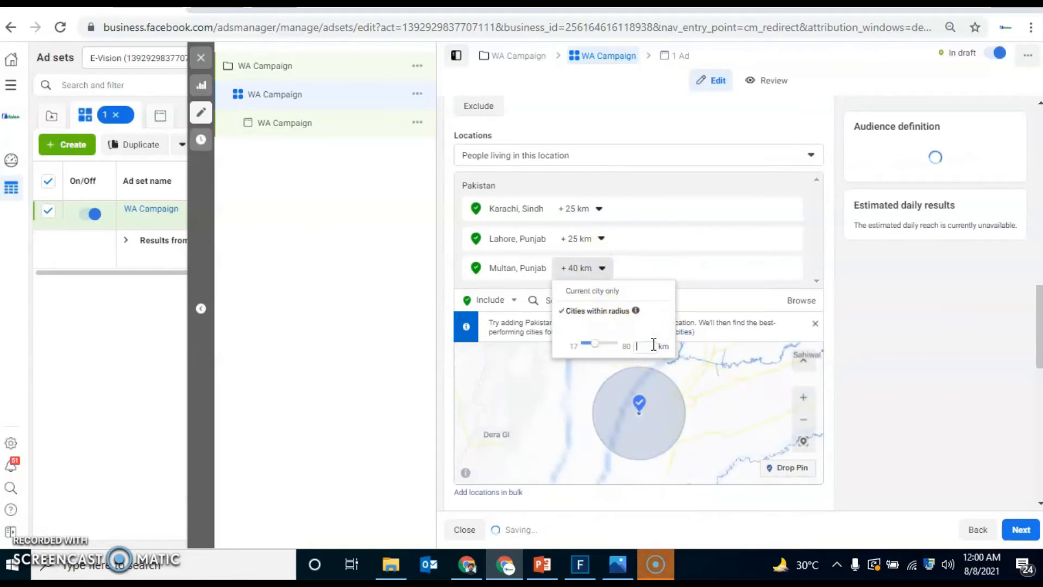
text(20)
key(Return)
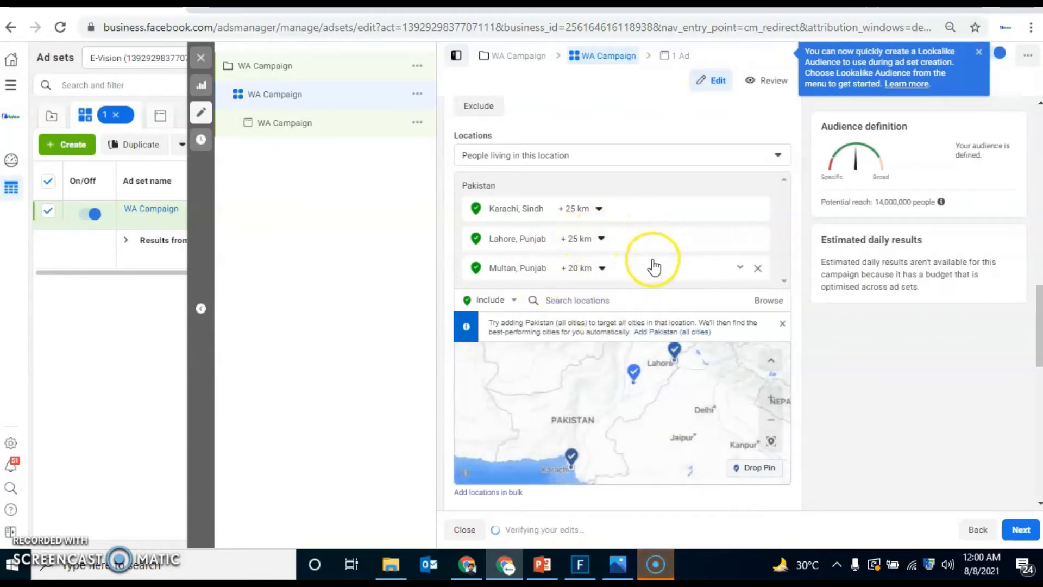
click(840, 394)
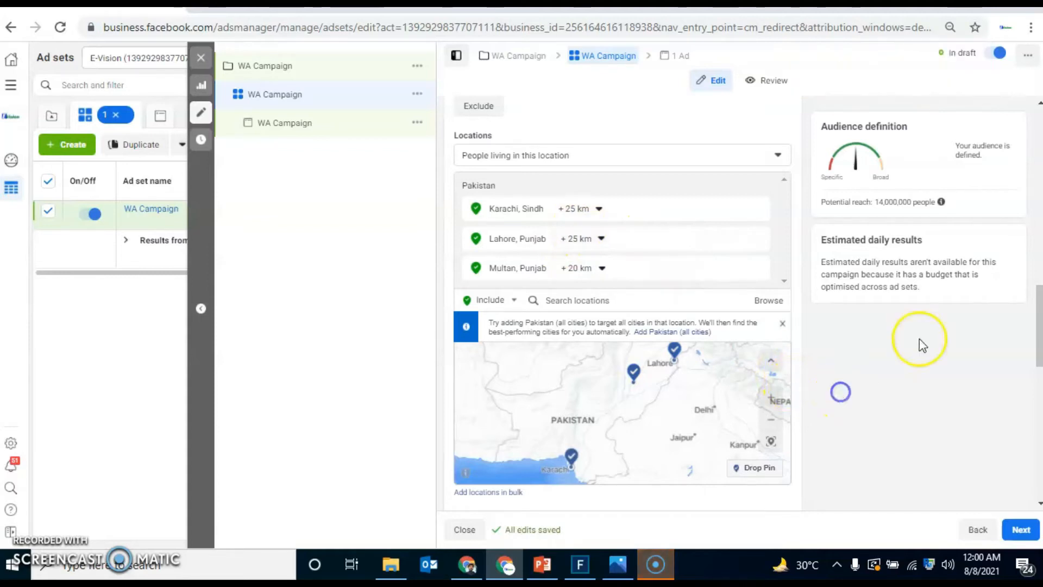
Step: Set the audience's maximum age to 30 and restrict its gender to Women
drag(1037, 342, 1038, 391)
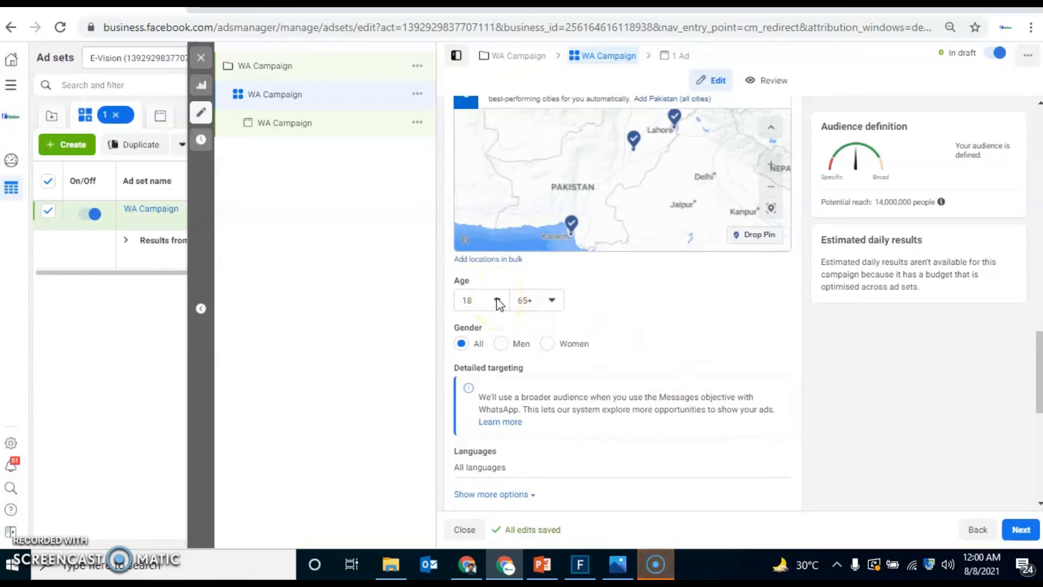
click(552, 300)
click(552, 300)
click(552, 300)
click(552, 301)
click(552, 300)
key(Up)
key(Up)
key(Up)
key(Up)
key(Up)
key(Up)
key(Up)
key(Up)
key(Up)
key(Up)
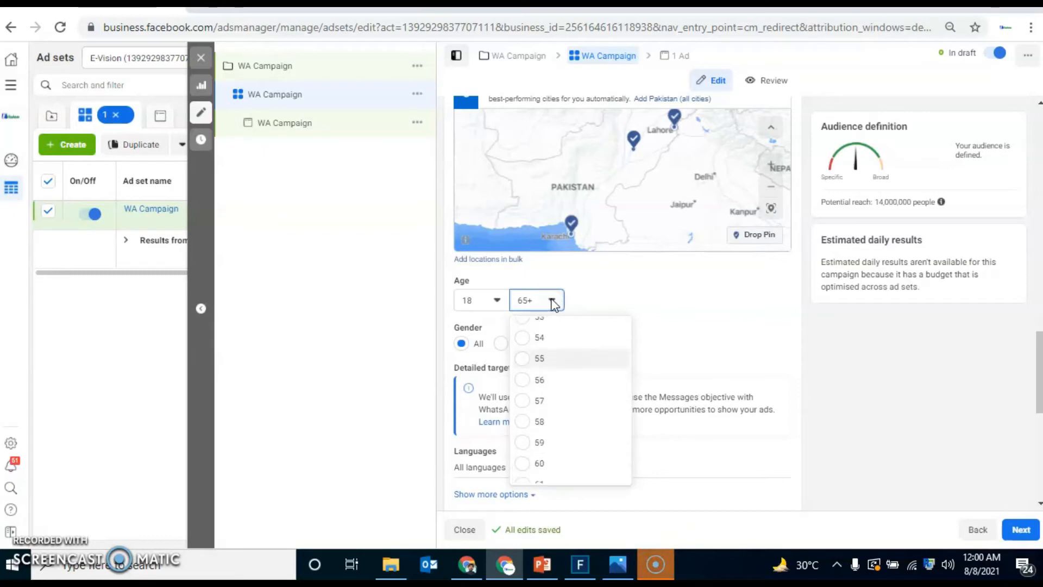
key(Up)
key(Up)
key(Up)
key(Up)
key(Up)
key(Up)
key(Up)
key(Up)
key(Up)
key(Up)
key(Up)
key(Up)
key(Up)
key(Up)
key(Up)
key(Up)
key(Up)
key(Up)
key(Up)
key(Up)
click(552, 357)
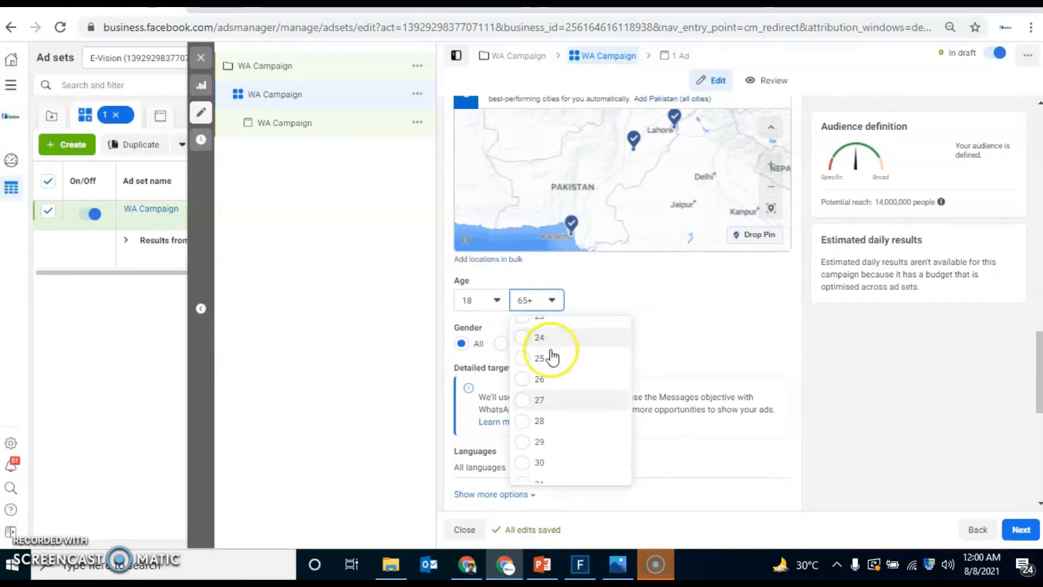
click(530, 462)
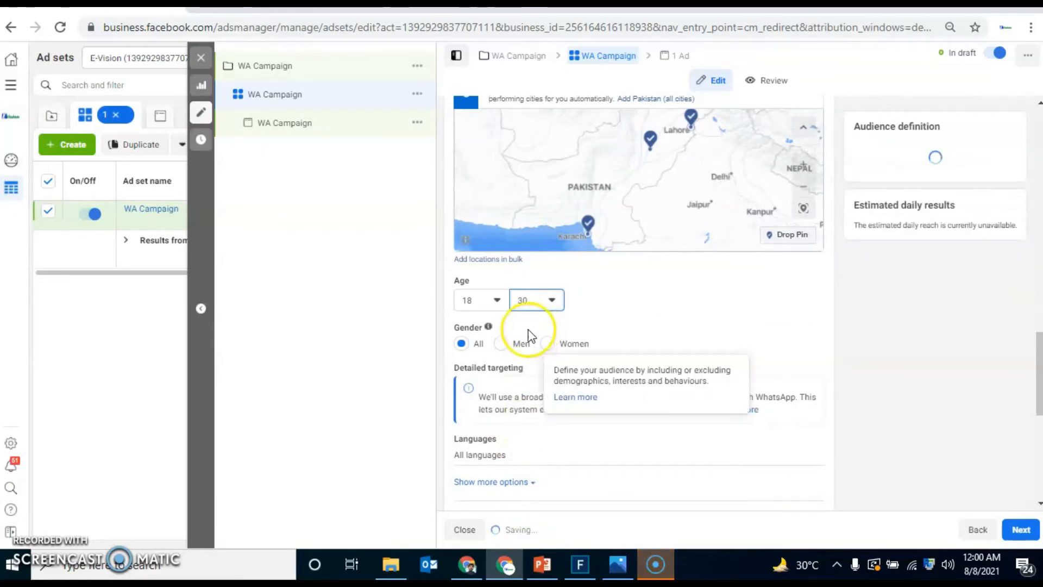
click(501, 344)
click(545, 344)
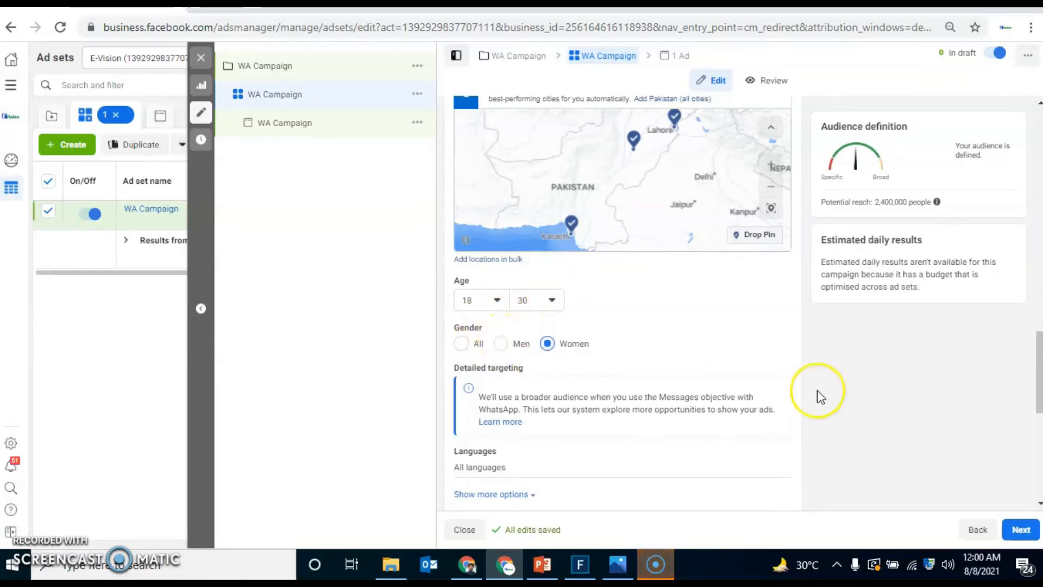
Step: Open the WA Campaign ad below the ad set and choose Carousel as its format
drag(1039, 369, 1039, 450)
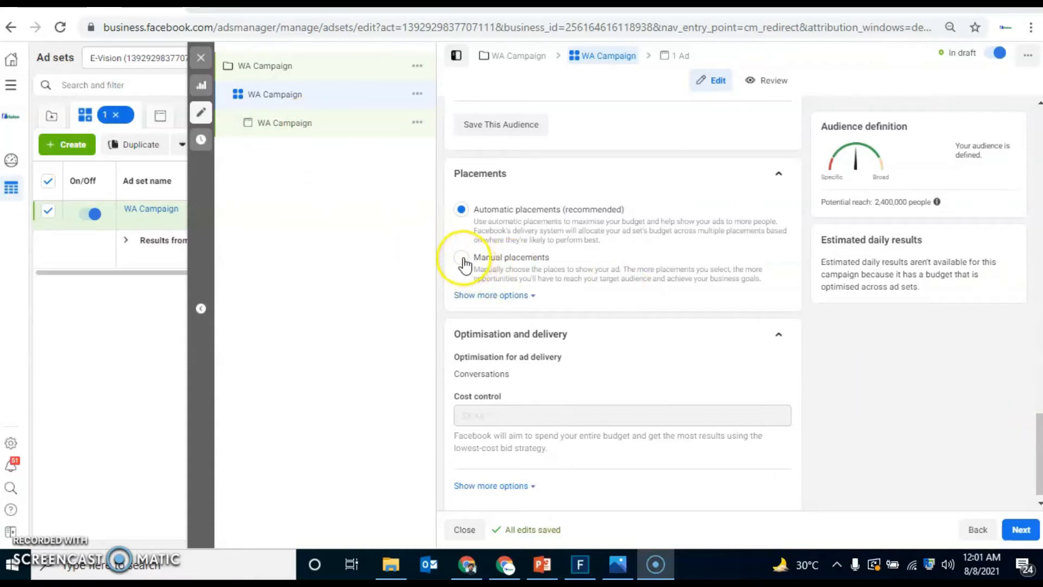
click(342, 124)
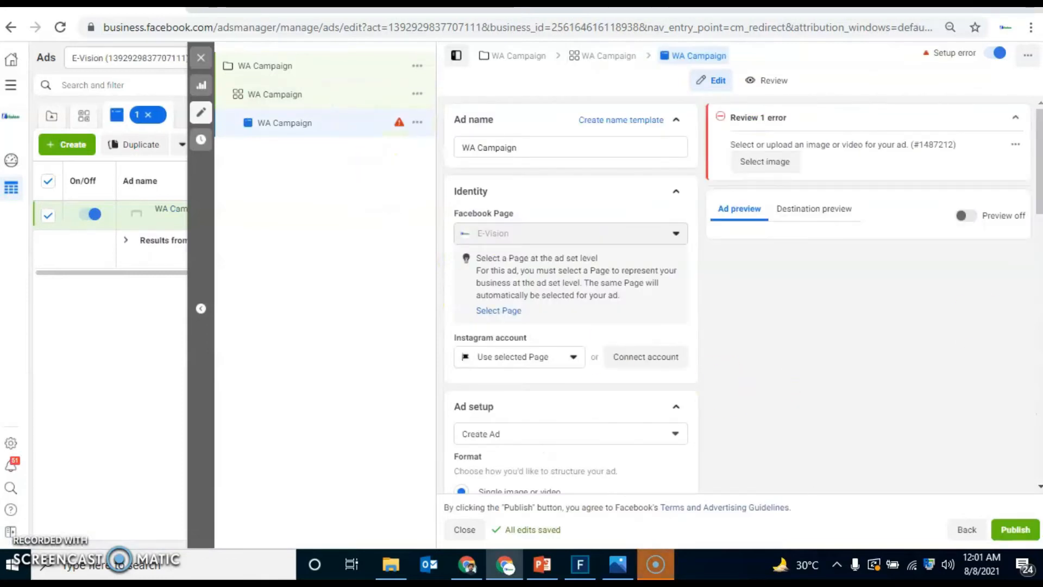
drag(1039, 187, 1039, 244)
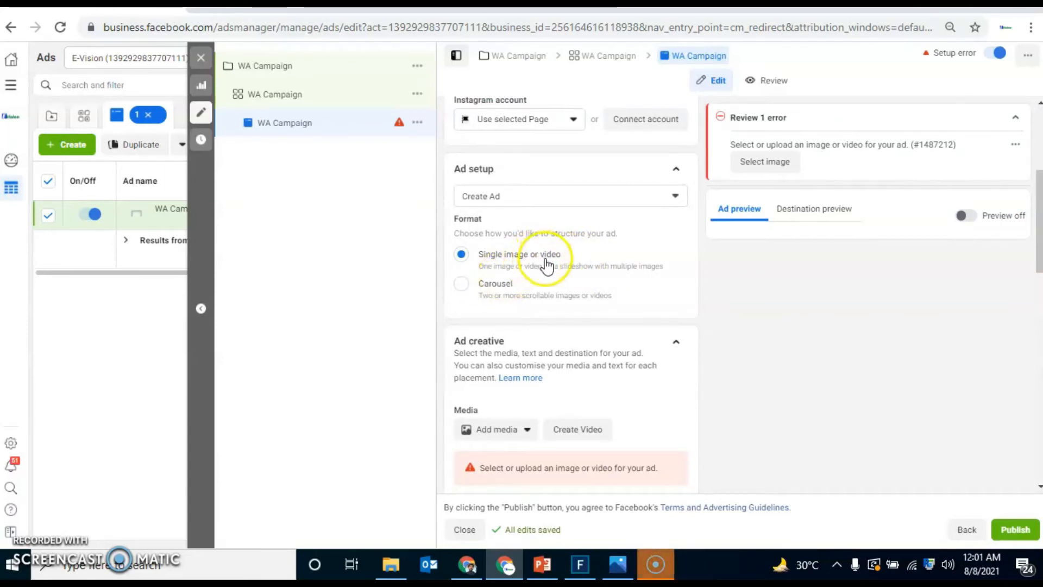
click(463, 285)
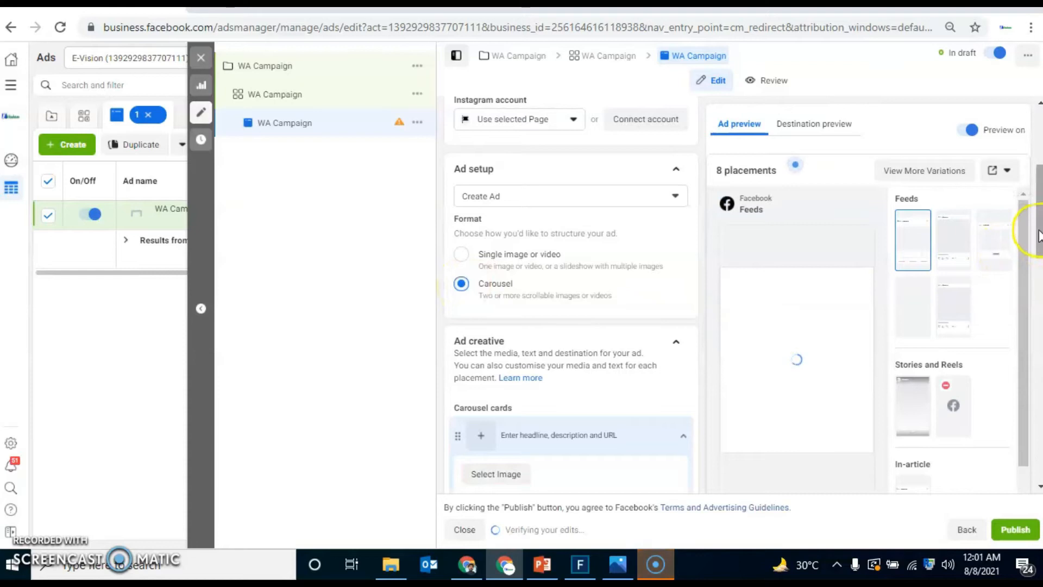
Step: Select the account image 20-ads_05.png for the first carousel card
drag(1037, 234, 1037, 283)
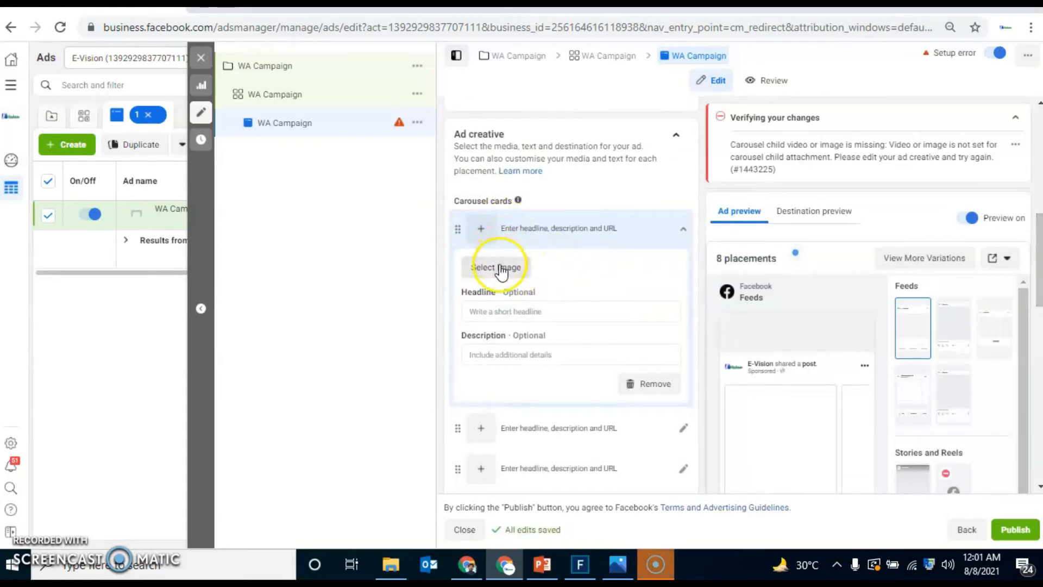
click(500, 272)
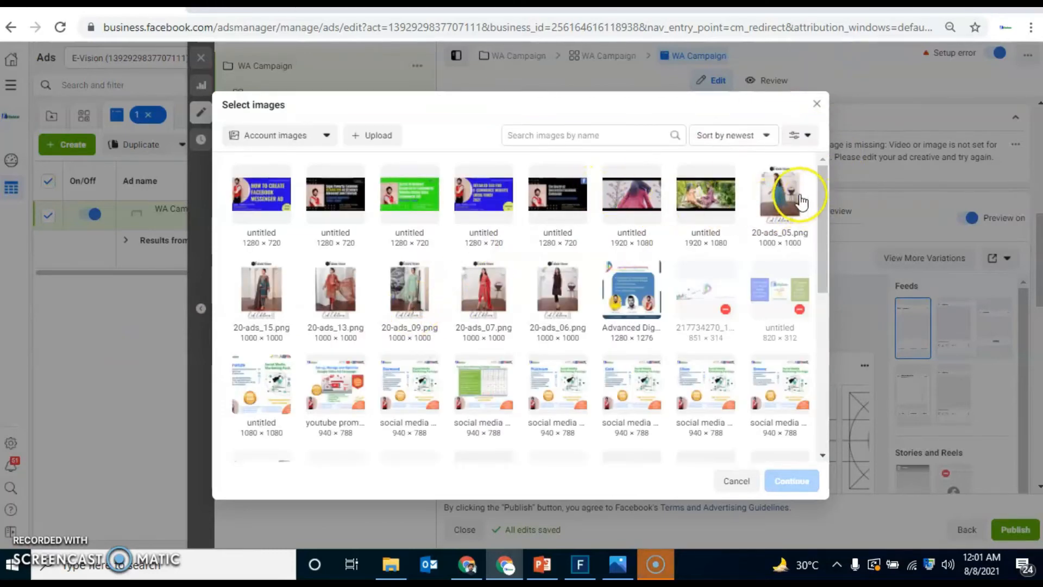
click(801, 201)
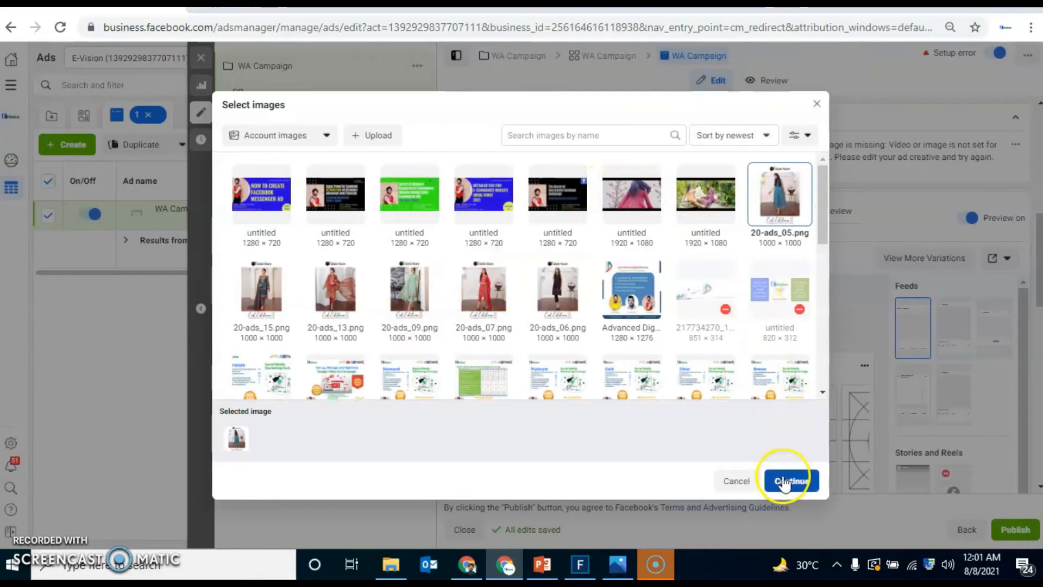
click(388, 139)
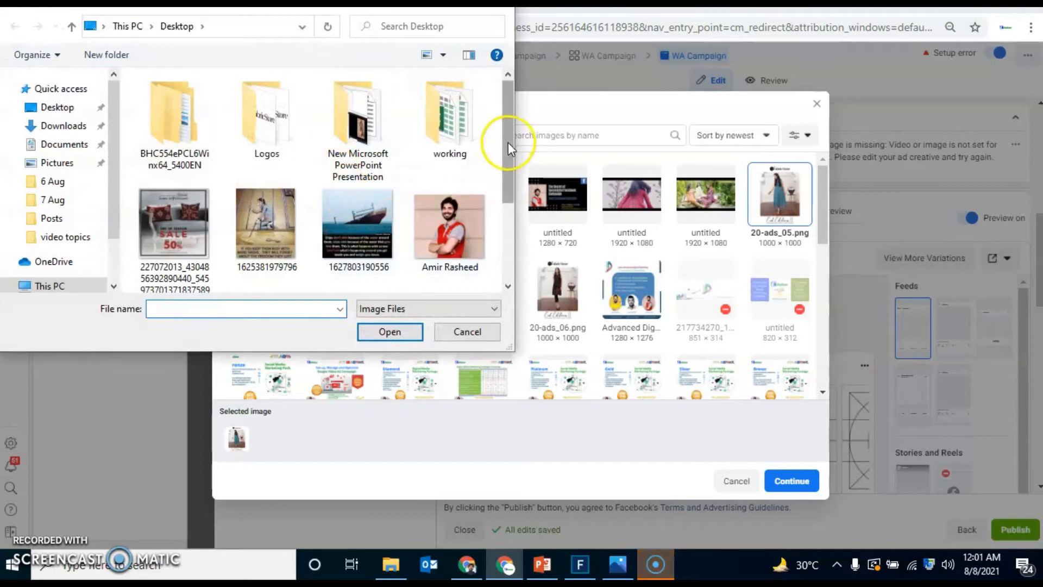
drag(508, 142, 501, 250)
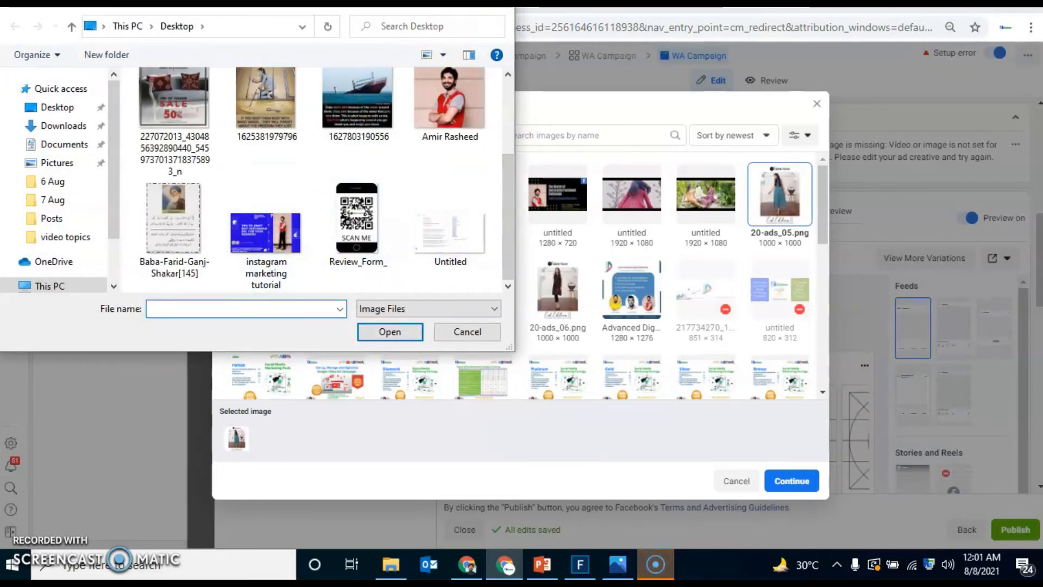
click(503, 8)
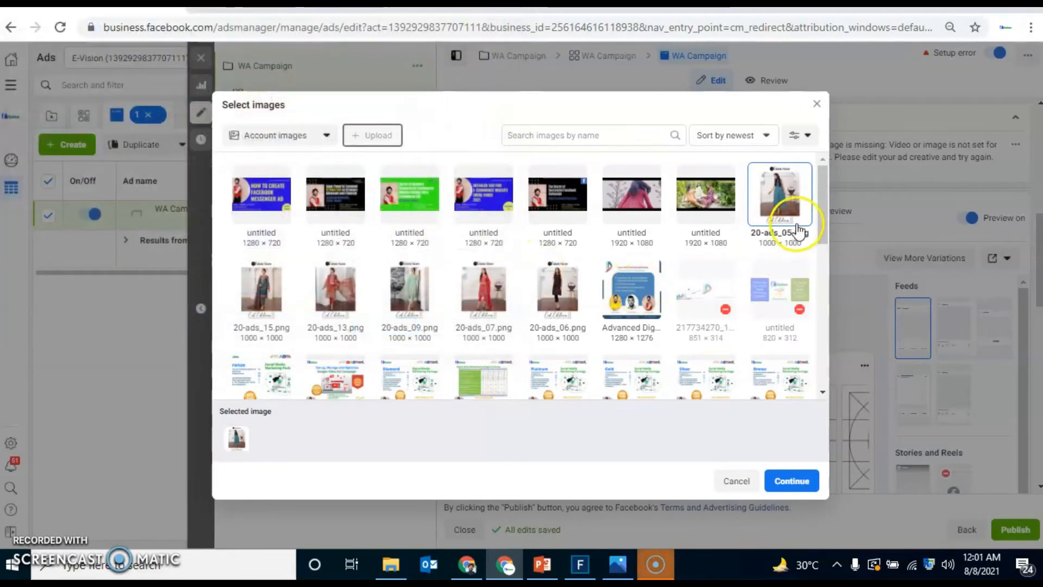
Step: Apply the selected image to the first carousel card and enter the headline "Upto 50% OFF"
click(804, 482)
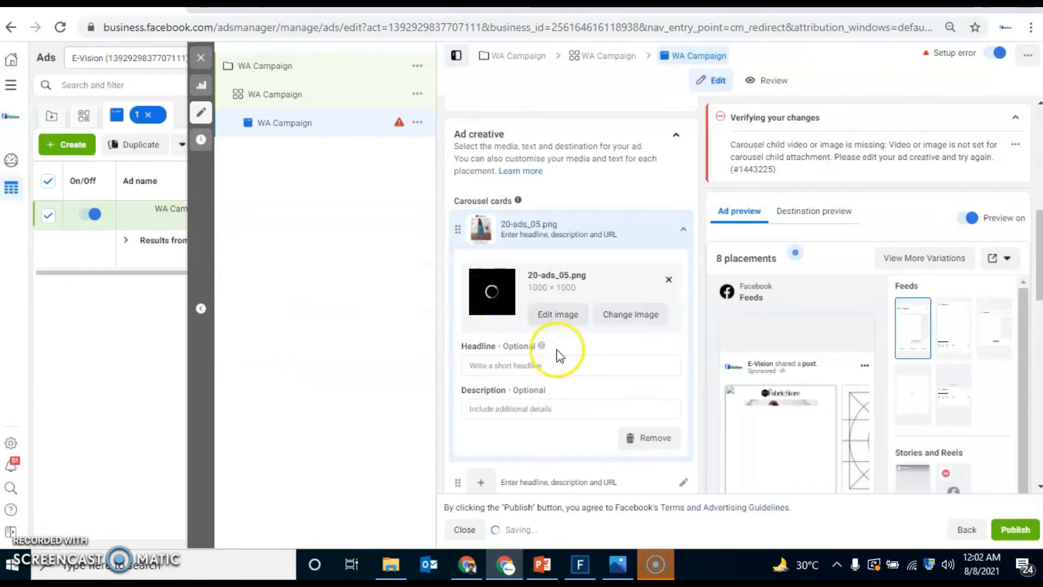
click(560, 365)
drag(1039, 259, 1040, 290)
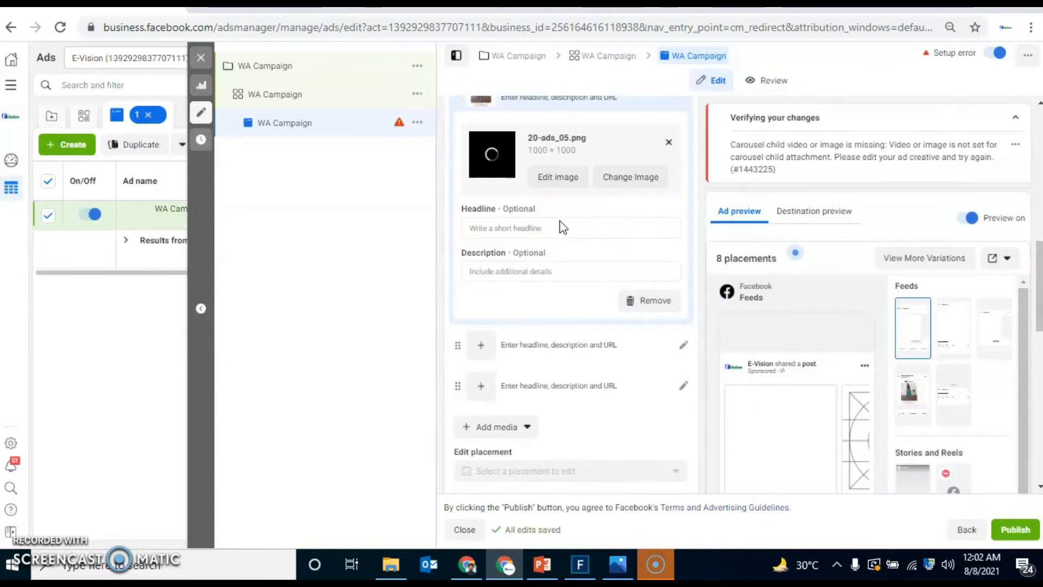
drag(1039, 255, 1039, 269)
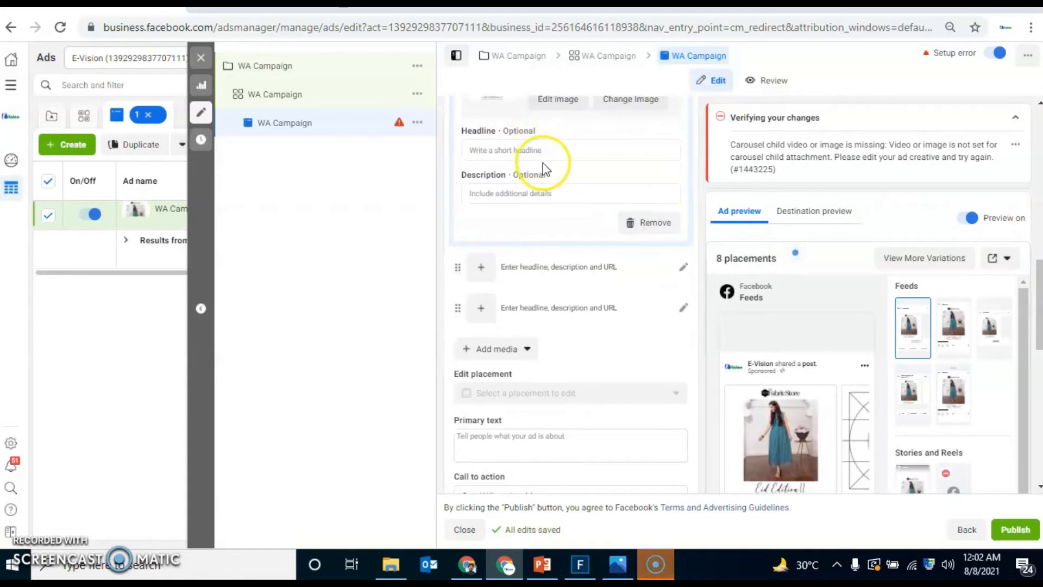
click(534, 151)
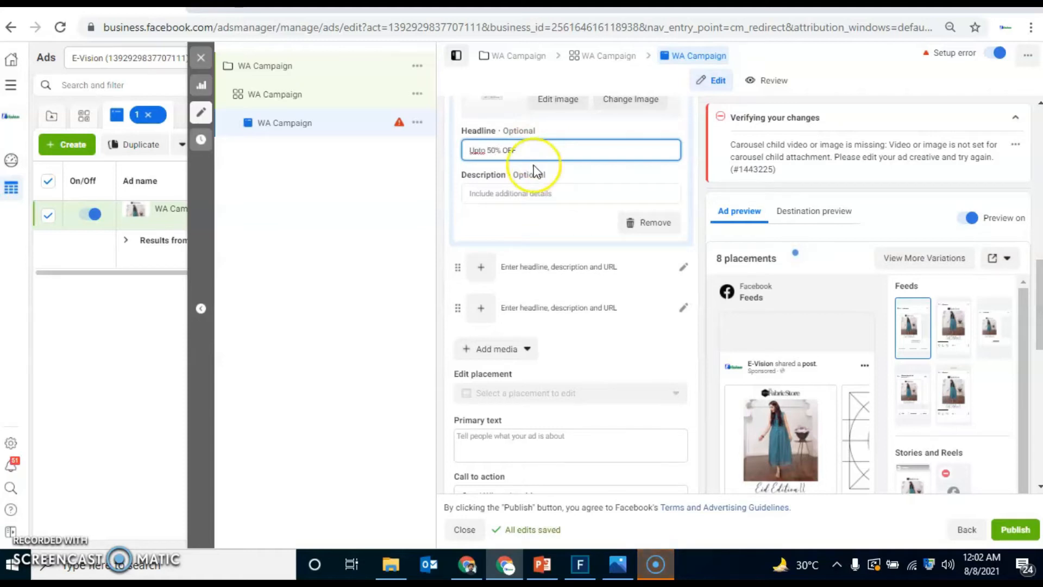
Step: Enter "Clearance Sale" as the description of the first carousel card
click(535, 194)
text(m)
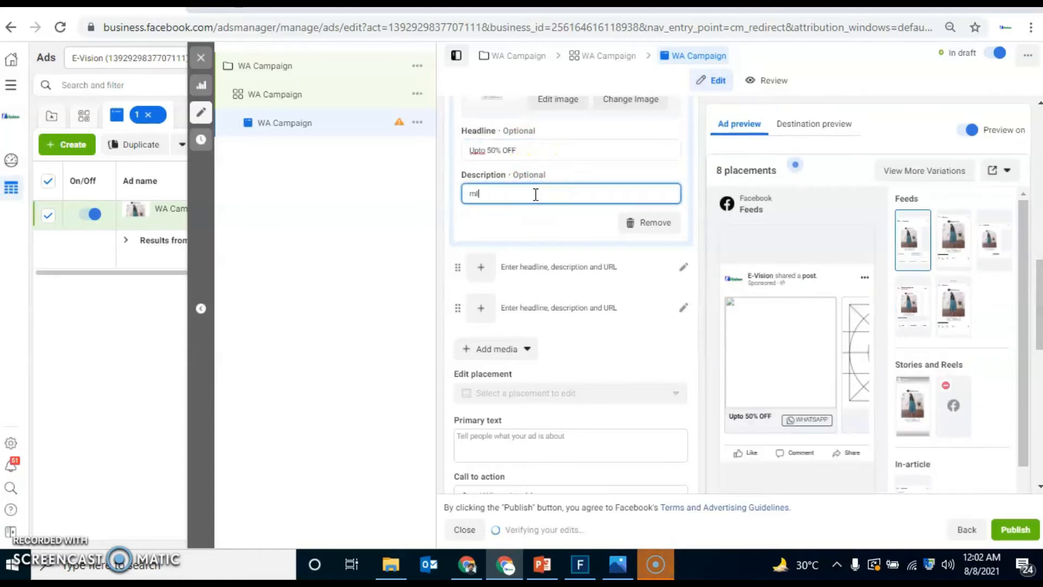
text(learance)
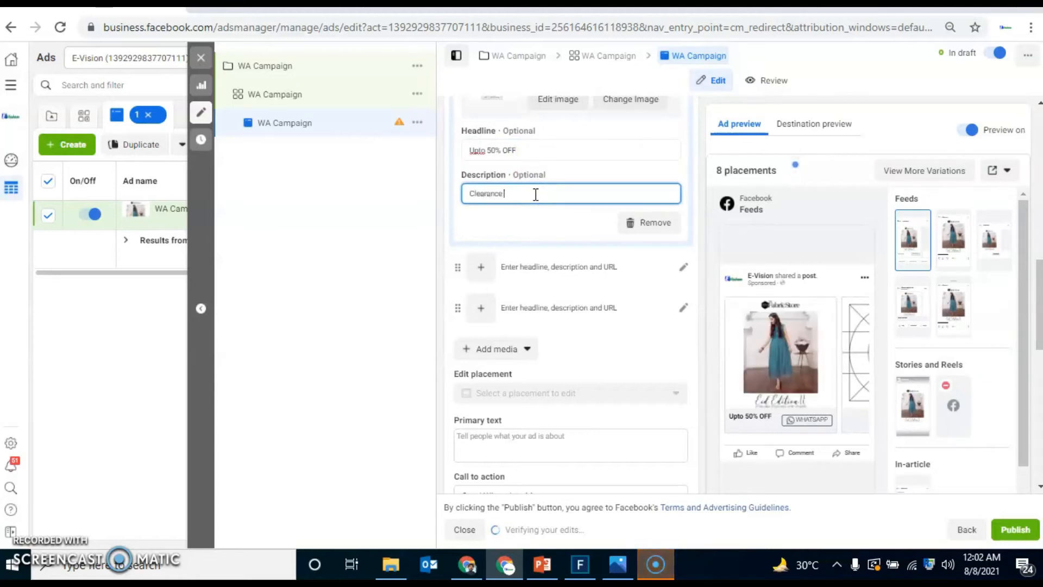
text( Sale)
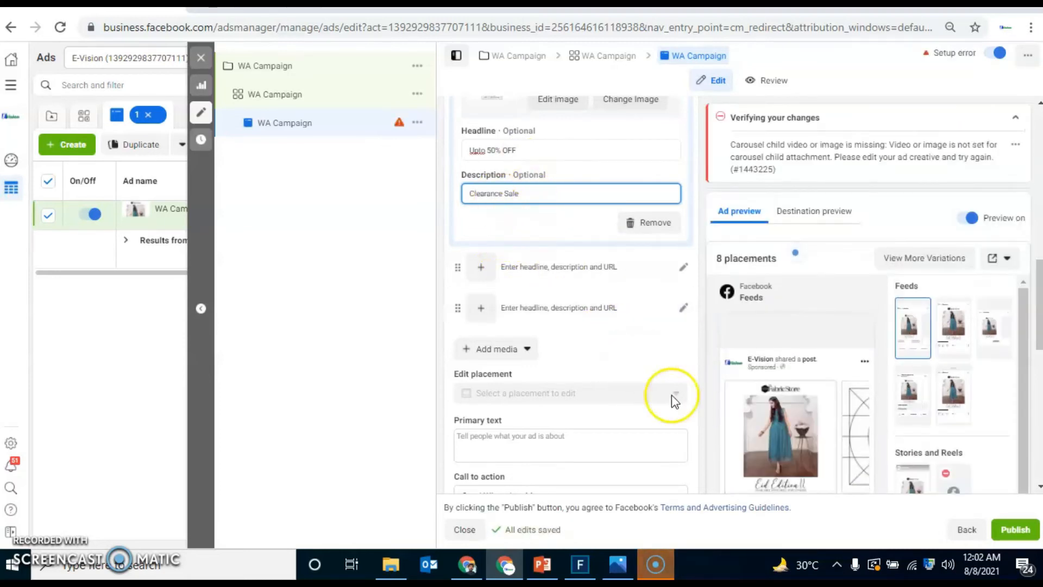
Step: Collapse the error details to examine the carousel ad preview with its WhatsApp button
drag(1040, 313, 1039, 362)
scroll(1017, 444, down, 2)
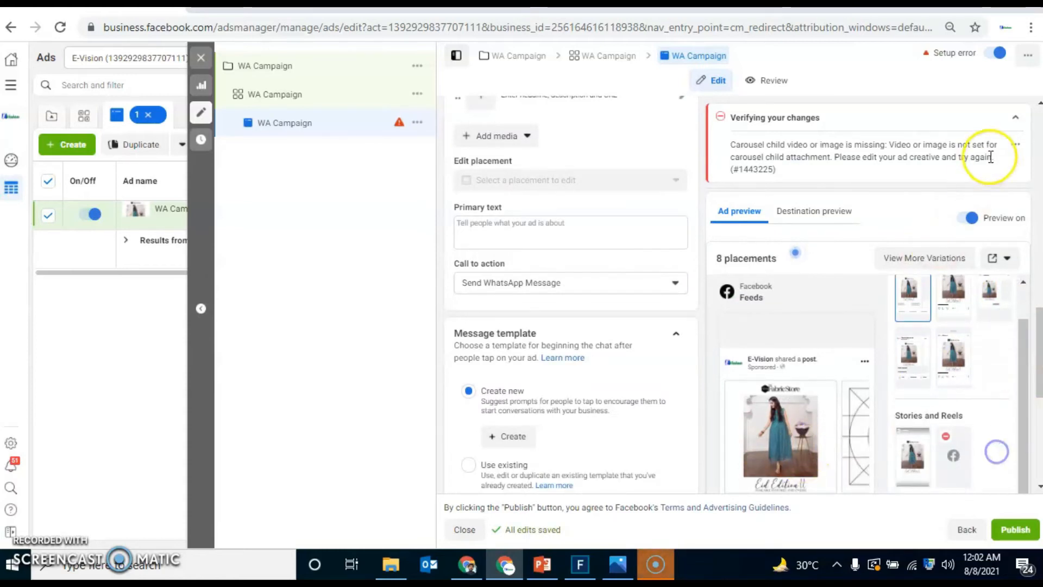
click(1022, 118)
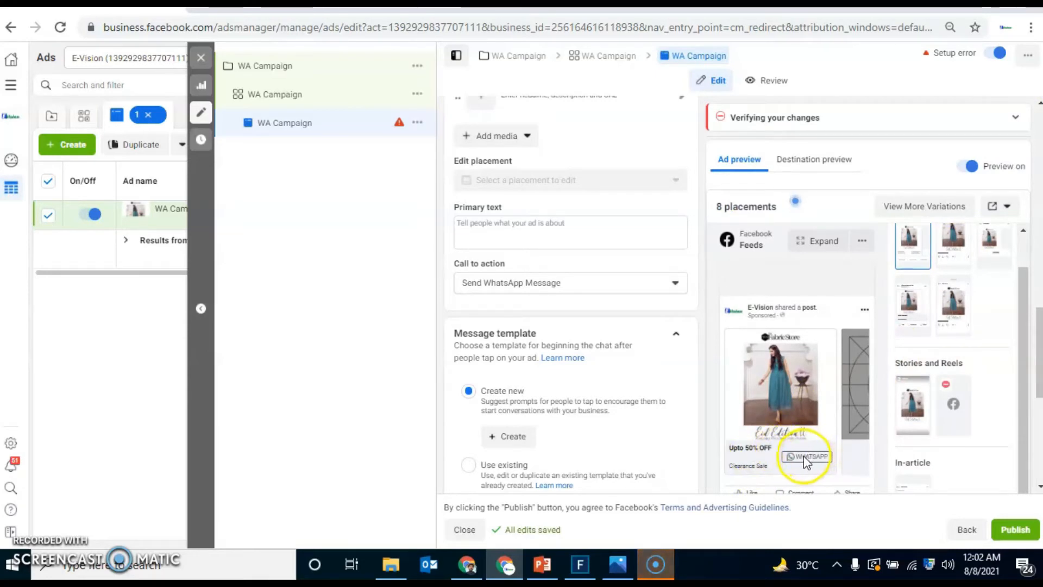
Step: Write the ad's primary text as "Summer Clearance Sale - rush to your nearest store"
click(585, 237)
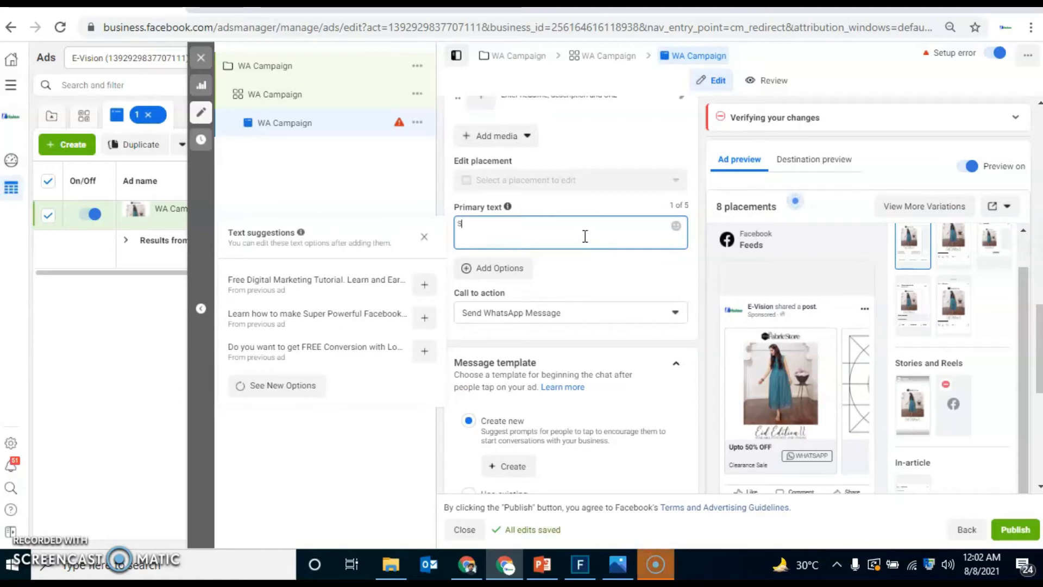
text(Summer C)
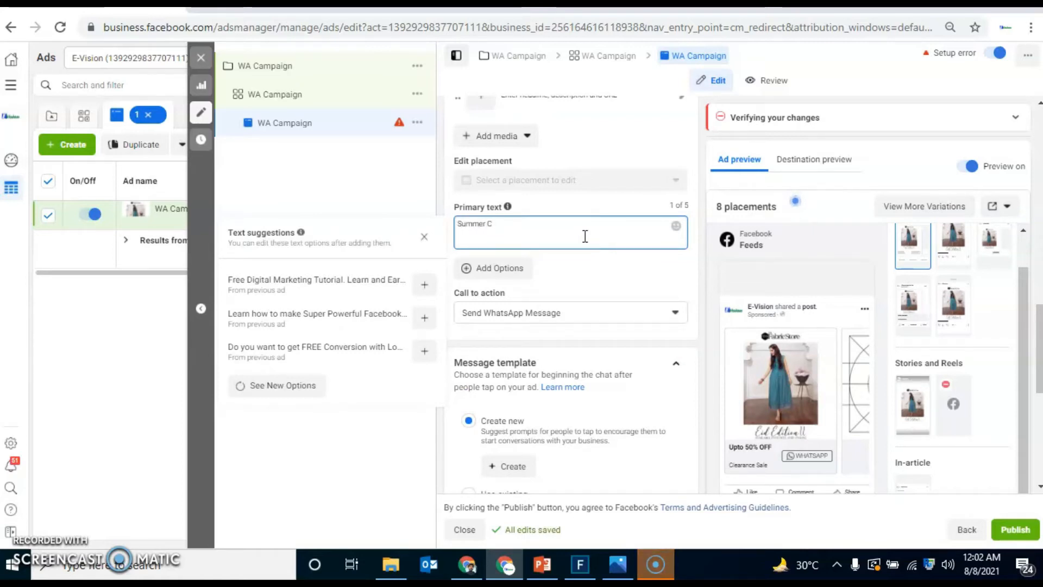
text(leara)
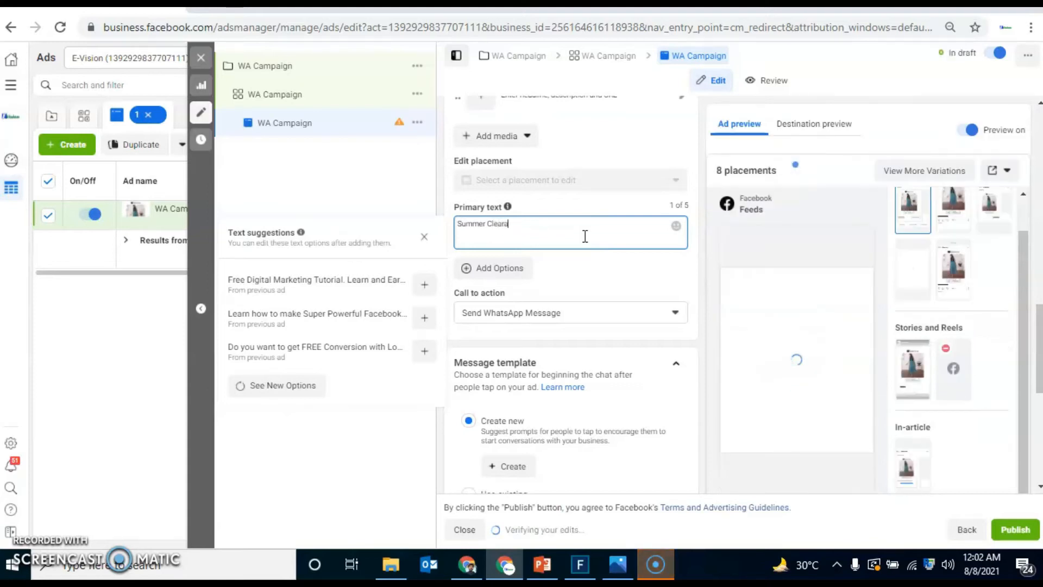
text(nce Sale - )
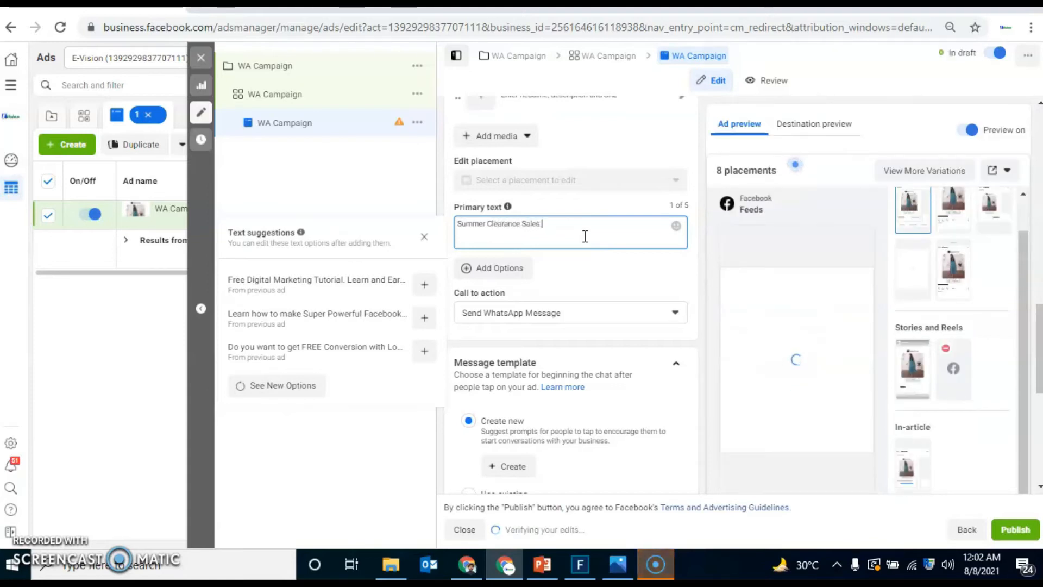
text(rush to yo)
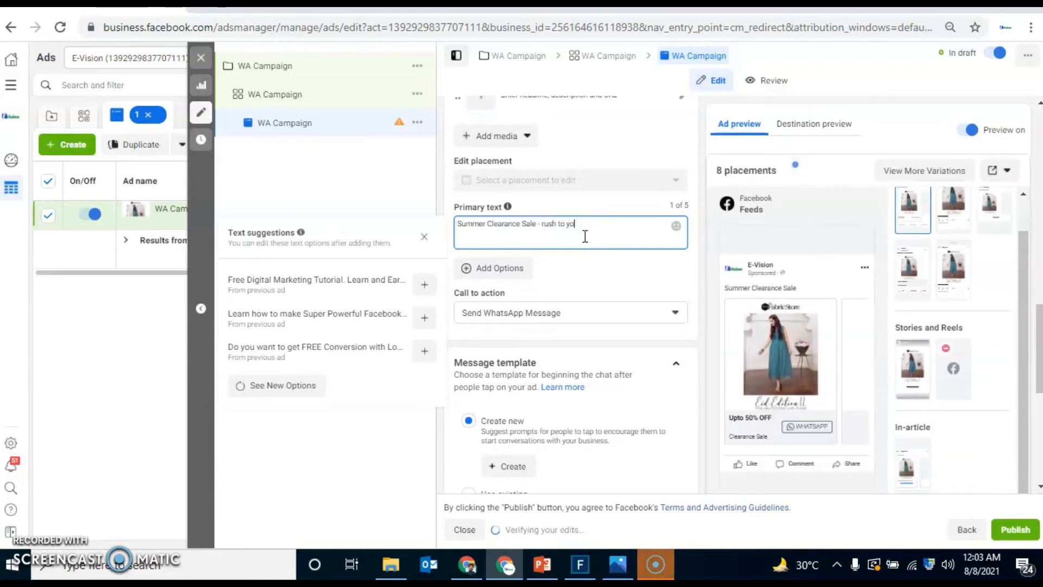
text(ur nea)
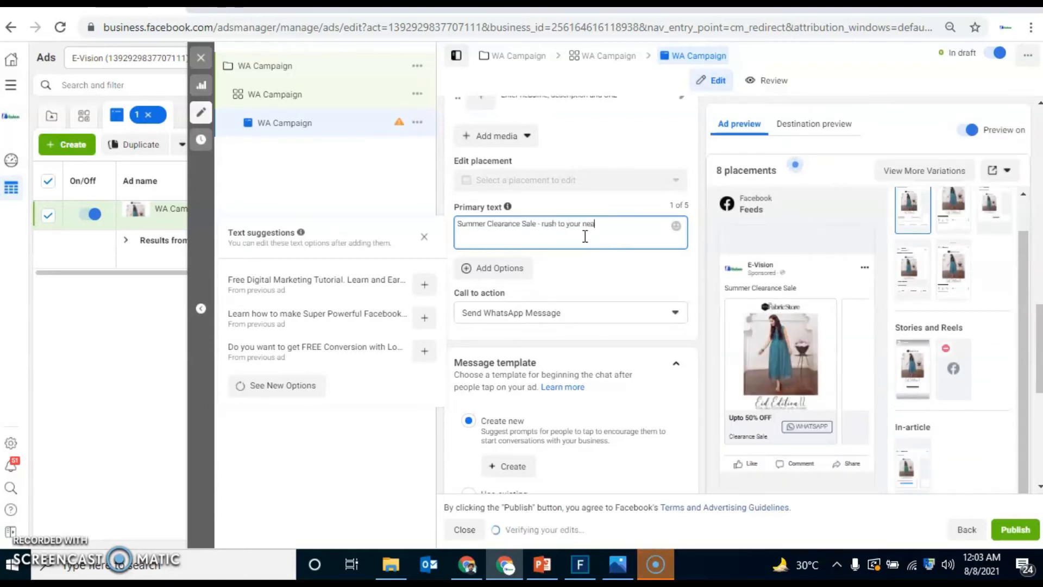
text(rest store)
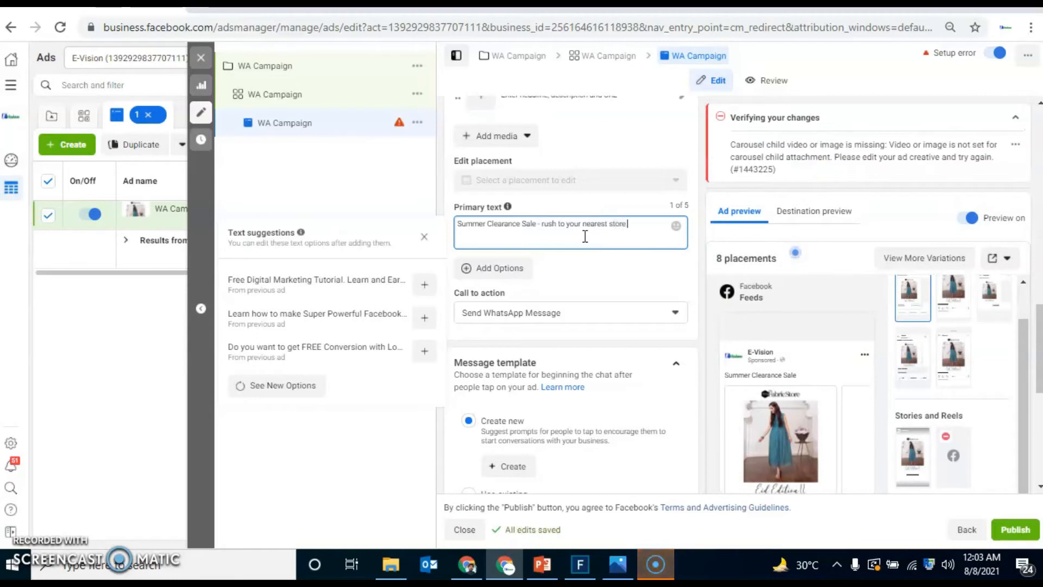
text( or buy onkine)
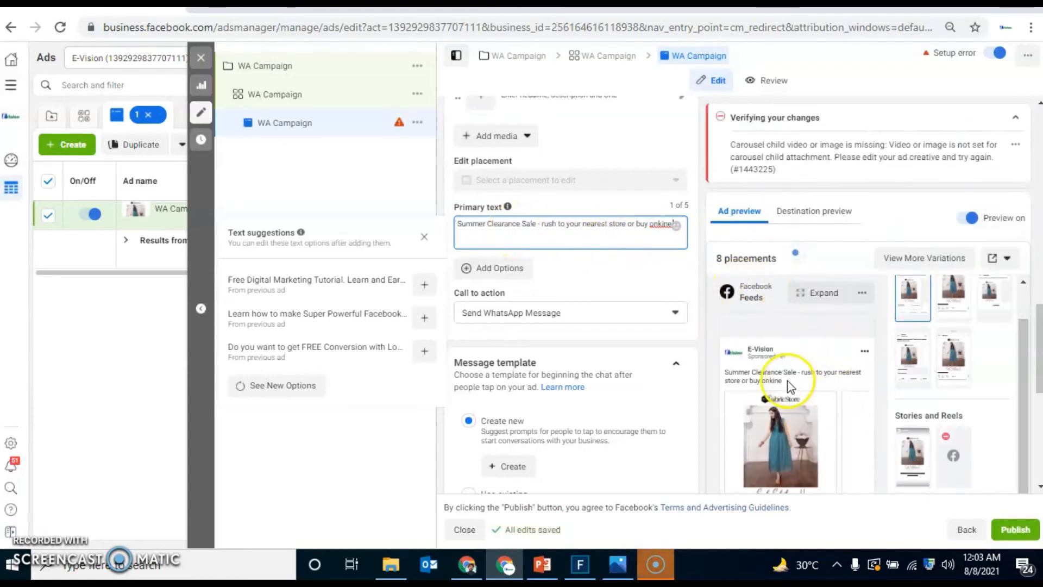
Step: Extend the ad's primary text with "or buy onkine" and close the text suggestions
click(302, 437)
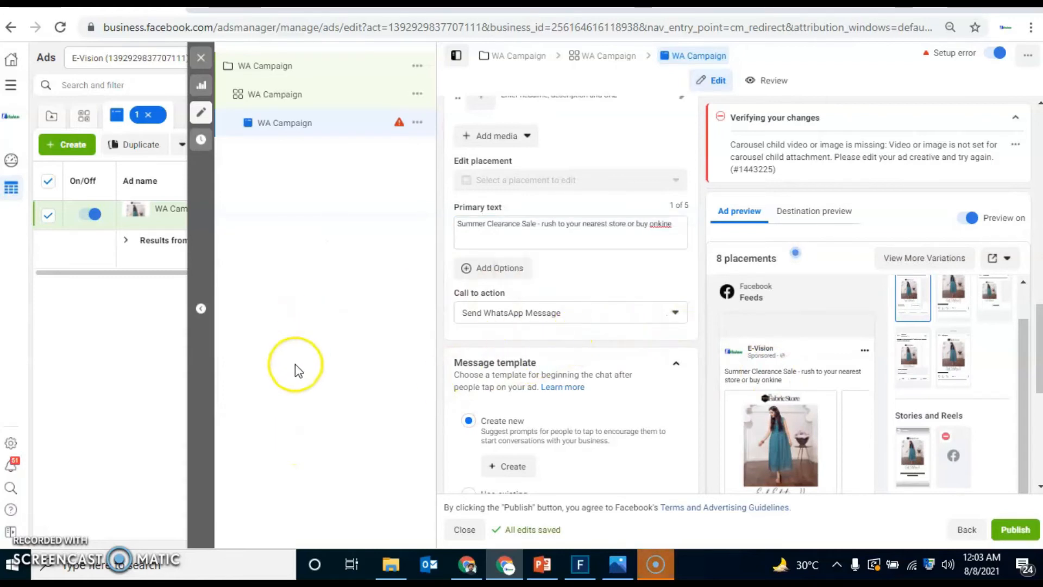
Step: Add the account image 20-ads_15.png to the second carousel card
drag(1039, 338, 1037, 263)
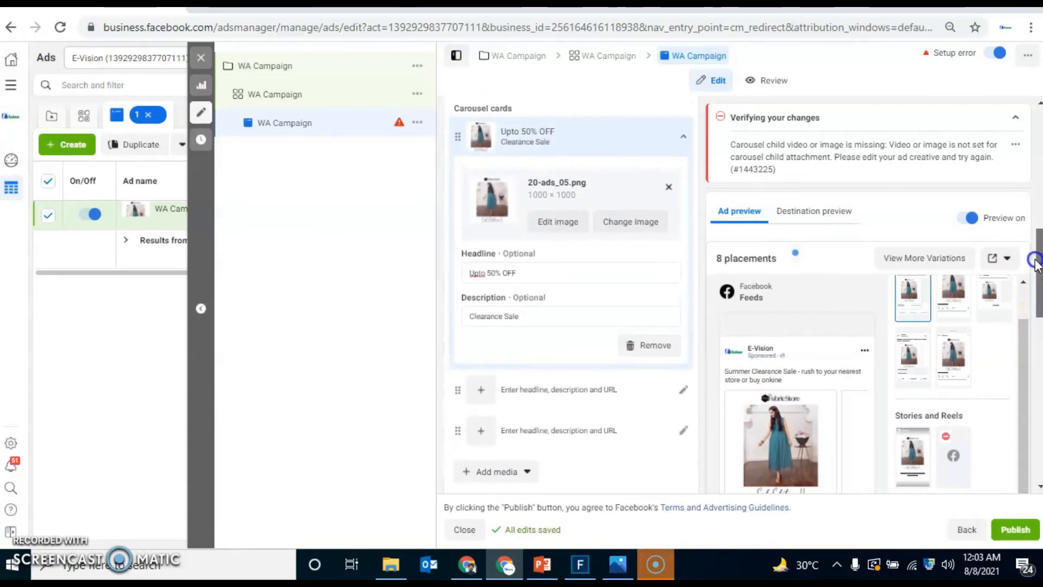
click(480, 390)
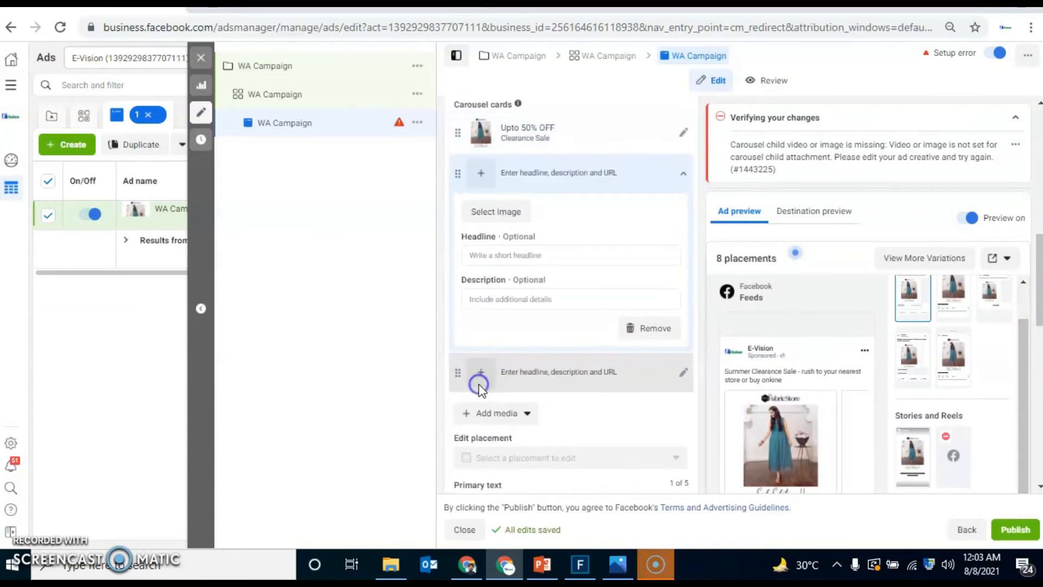
click(493, 217)
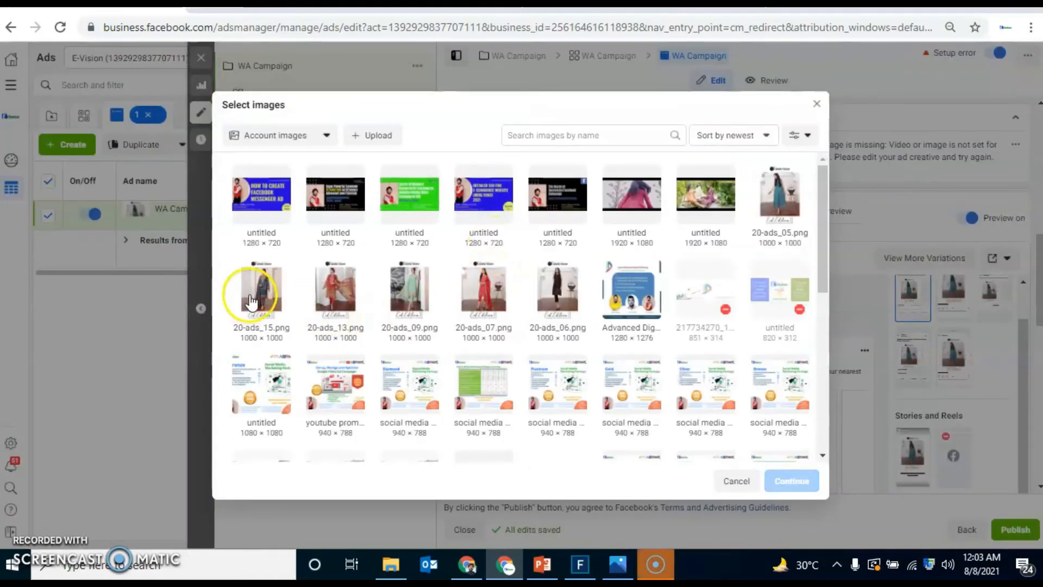
click(250, 301)
click(792, 481)
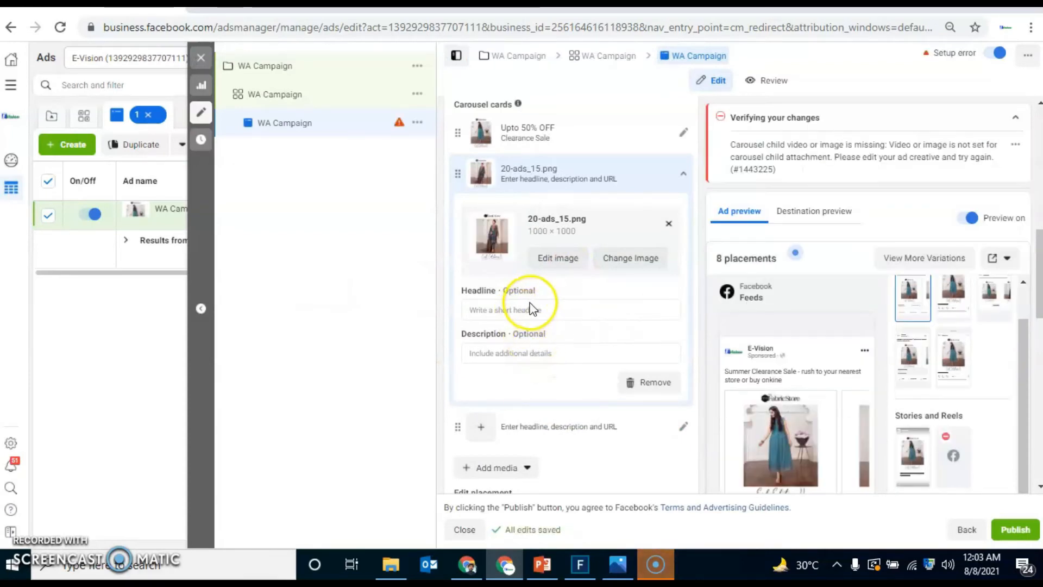
Step: Start a new message template and replace question no. 2 with "what is your delivery charges"
drag(1039, 287, 1039, 401)
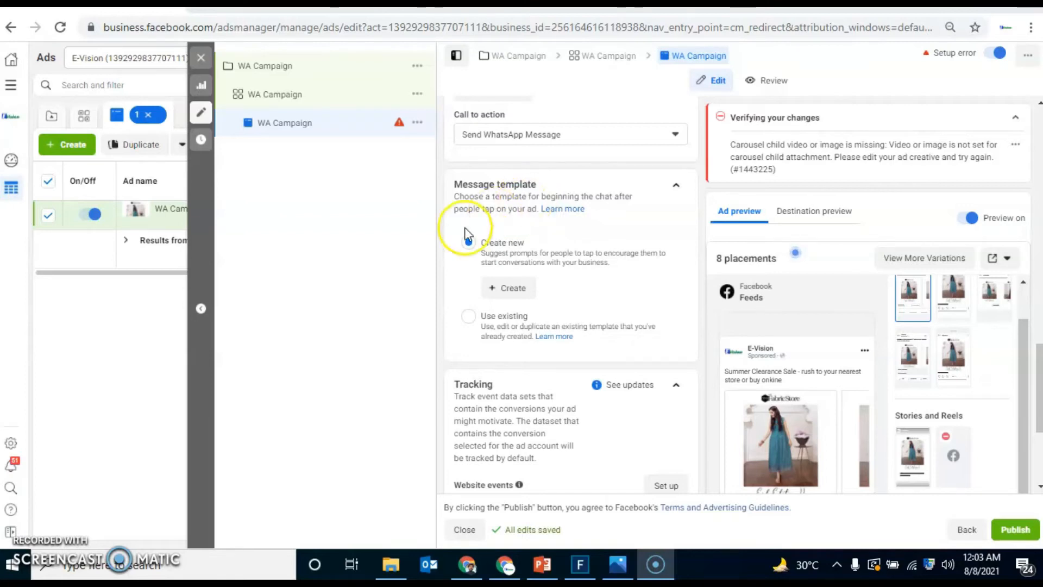
click(502, 289)
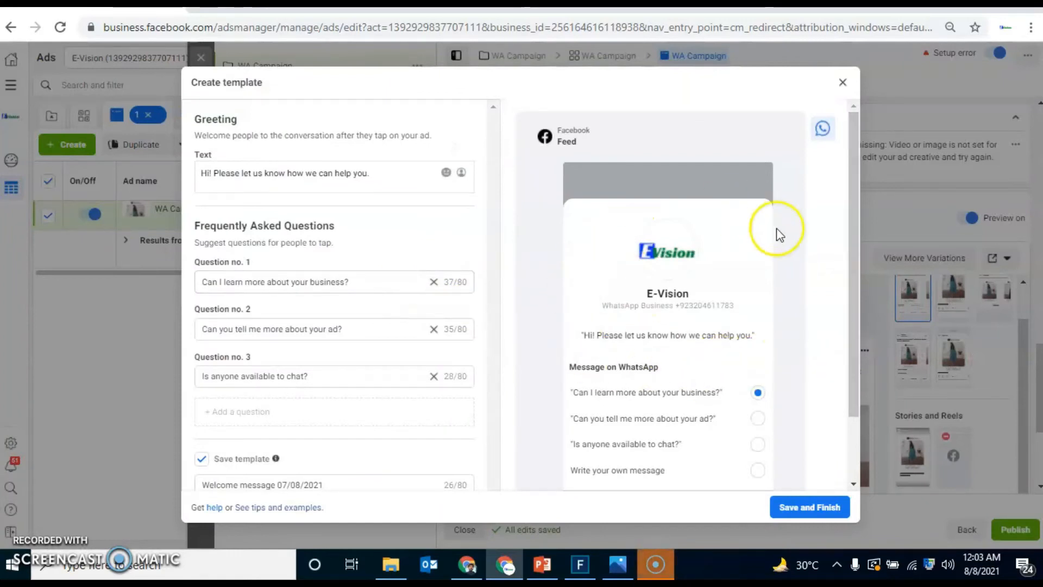
drag(853, 296, 854, 353)
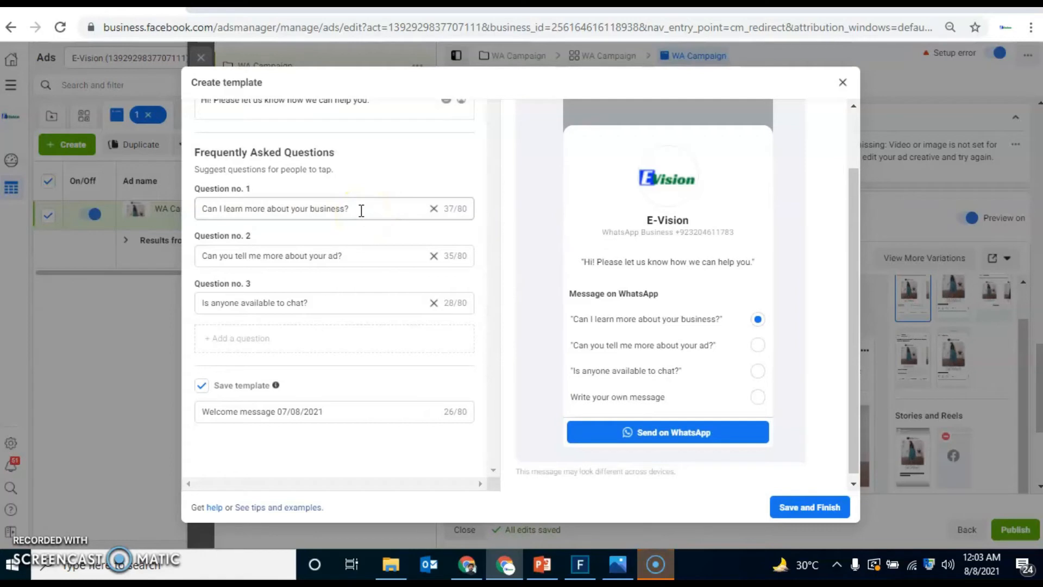
click(363, 257)
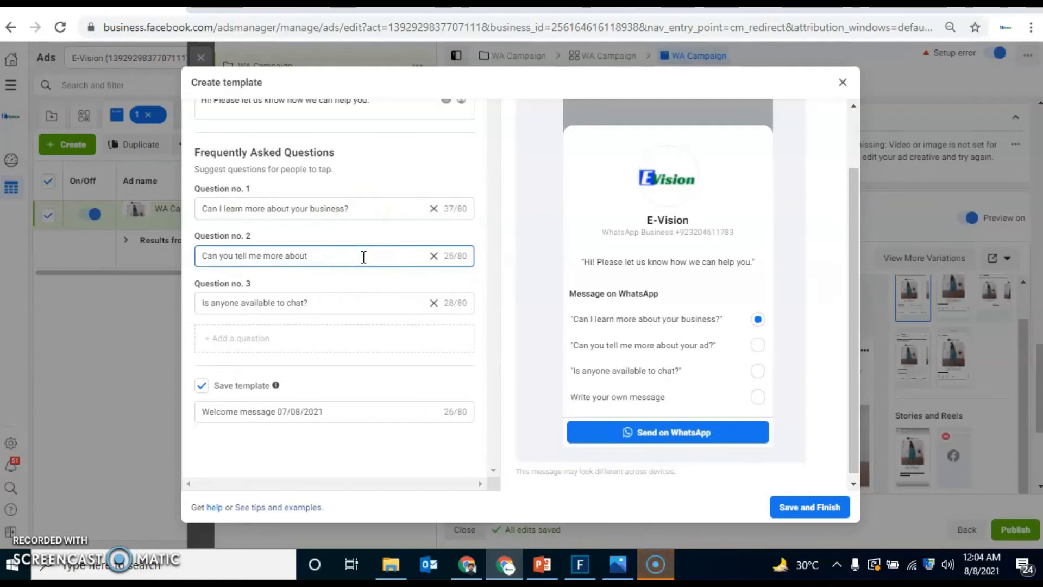
key(BackSpace)
key(BackSpace)
key(BackSpace)
key(BackSpace)
key(BackSpace)
key(BackSpace)
key(BackSpace)
key(BackSpace)
key(BackSpace)
key(BackSpace)
key(BackSpace)
key(BackSpace)
key(BackSpace)
text(wha)
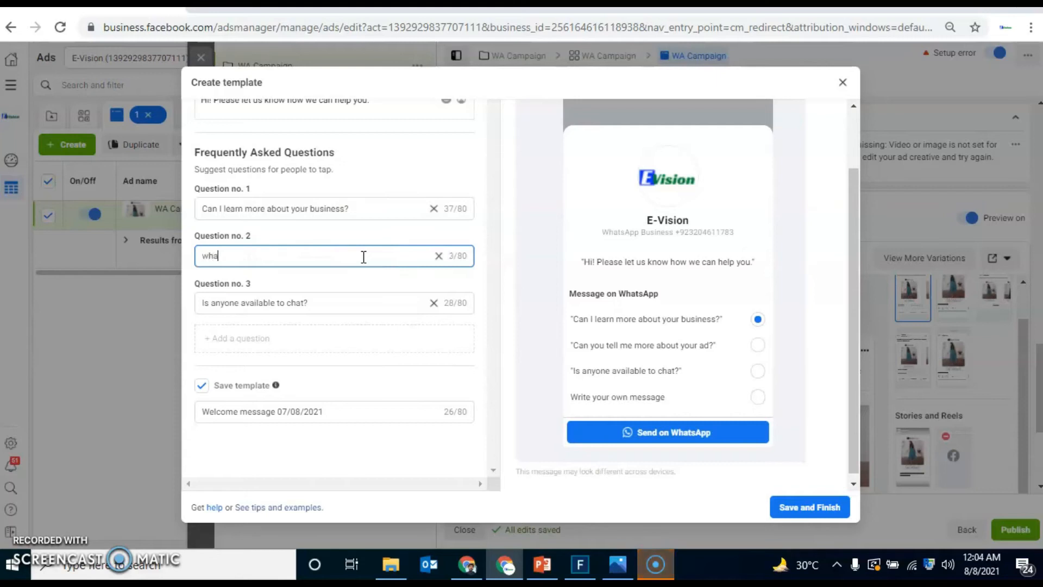
text(t is your deli)
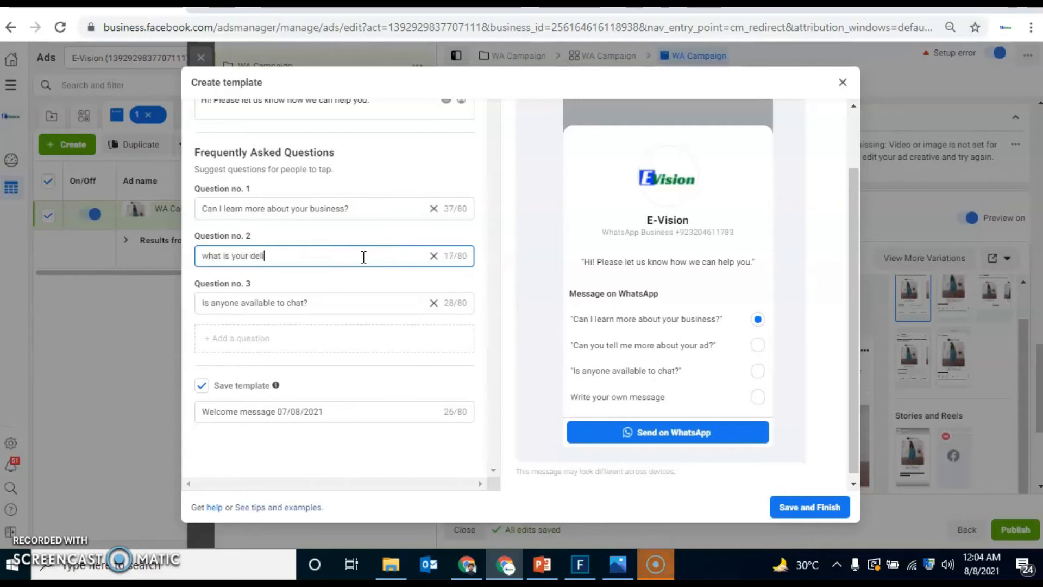
text(very charges)
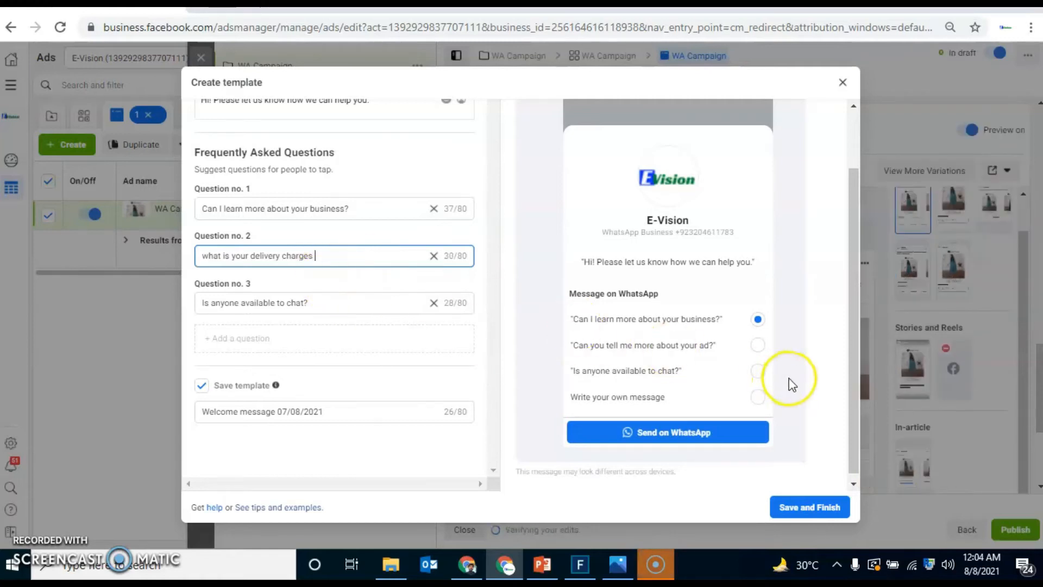
Step: Replace question no. 3 with "what is the delivery timeline" and add an empty fourth question
click(350, 302)
key(BackSpace)
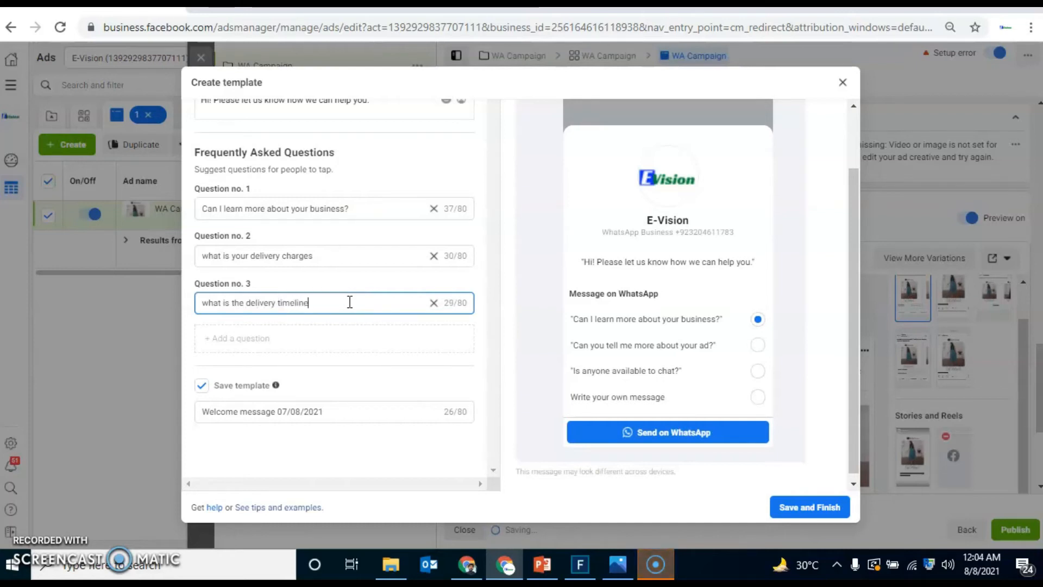
click(304, 341)
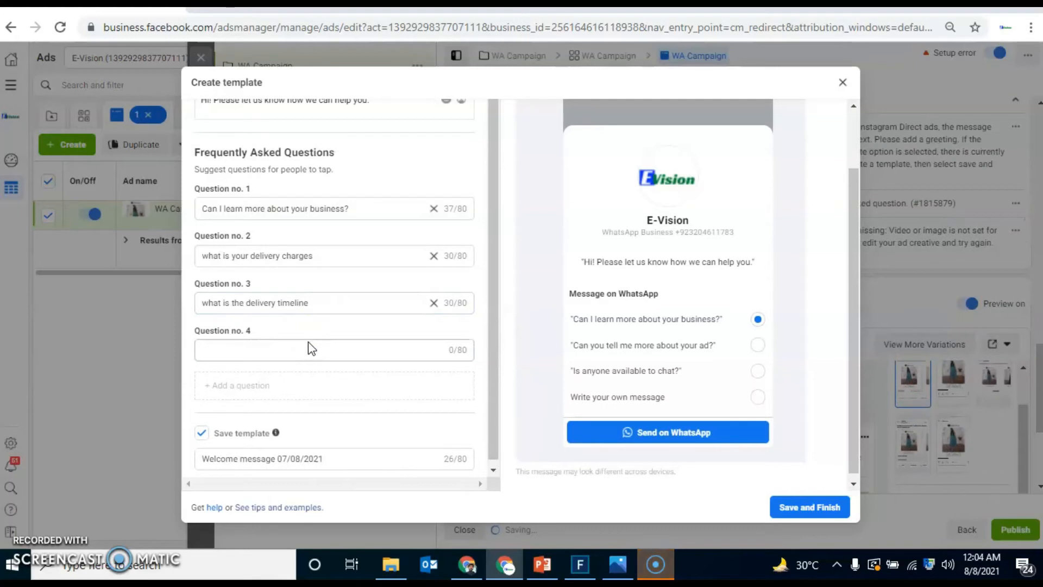
Step: Close the new message template and discard its changes
click(330, 209)
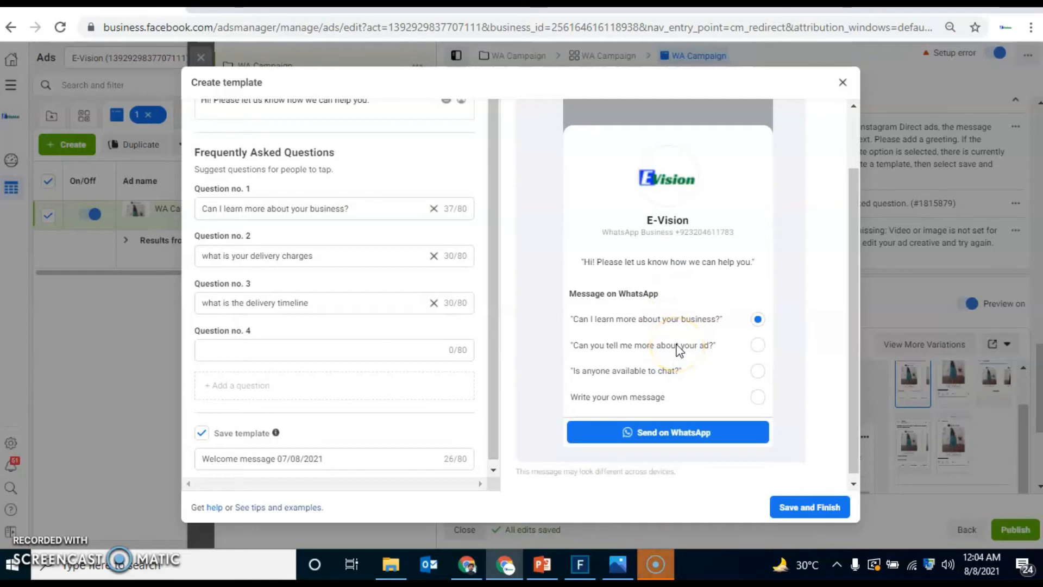
click(842, 83)
click(631, 246)
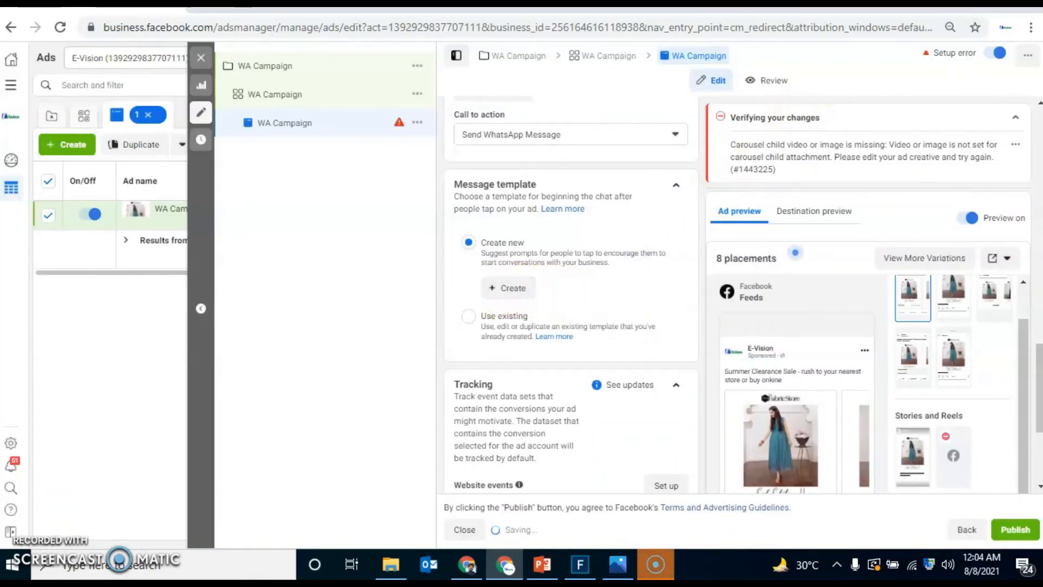
Step: Switch the ad format to Single image or video and check the available options for adding media
drag(1038, 374, 1037, 201)
click(462, 203)
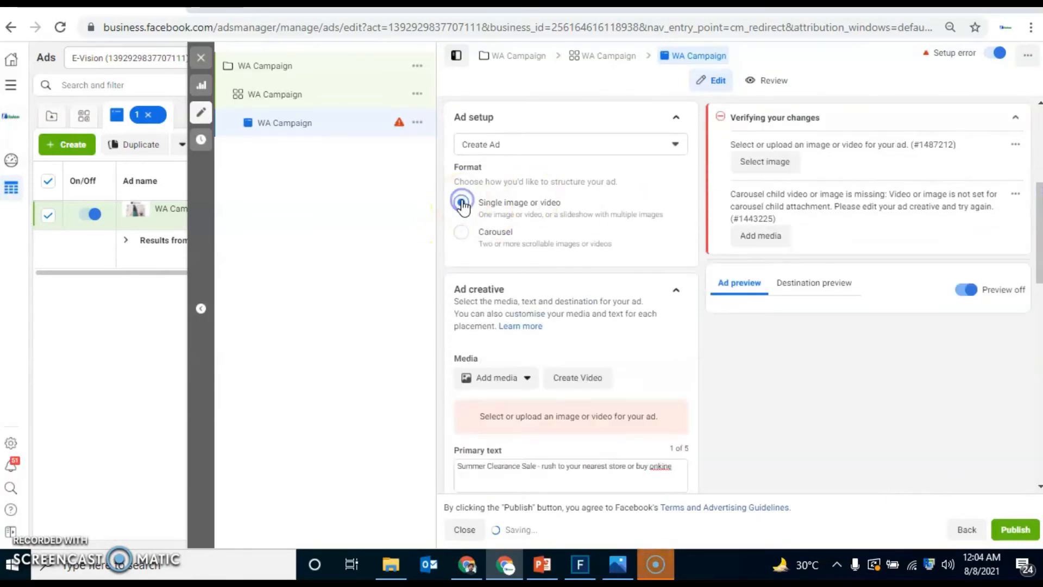
click(521, 387)
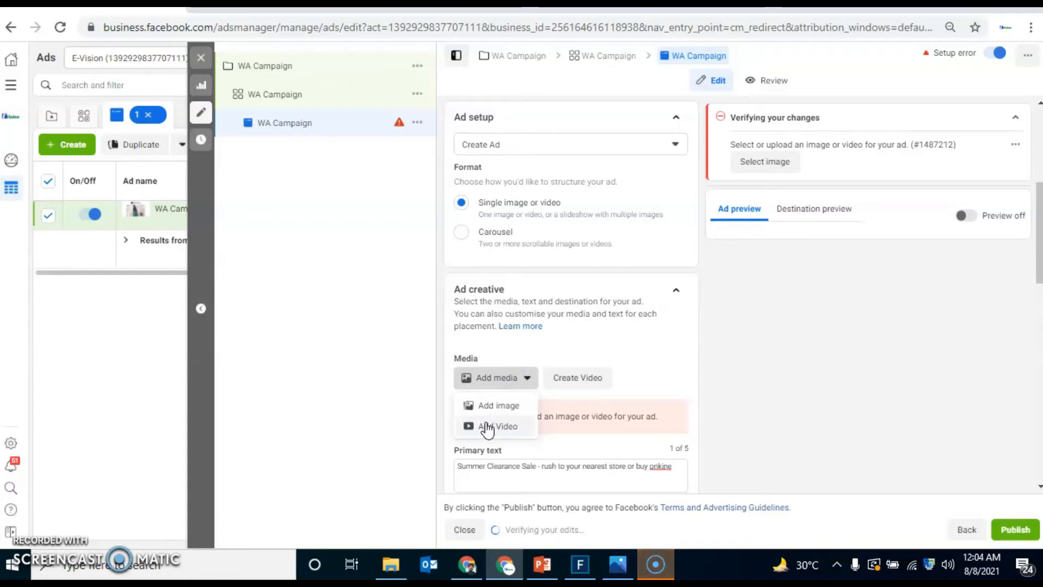
click(842, 348)
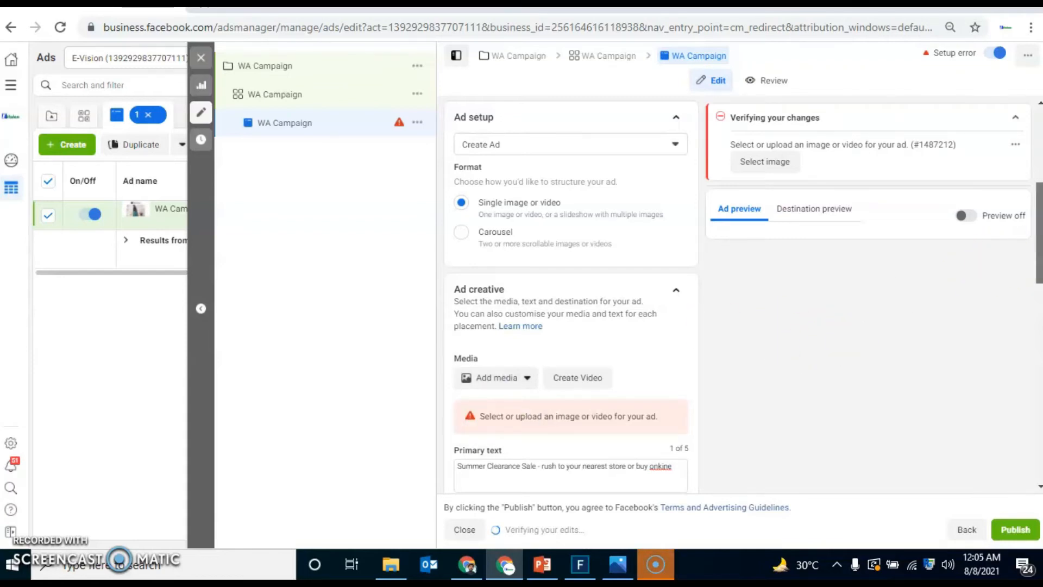
Step: Start creating a video for the ad and choose the images 20-ads_05, 20-ads_15, 20-ads_13, 20-ads_09, 20-ads_07 and 20-ads_06
scroll(635, 332, down, 1)
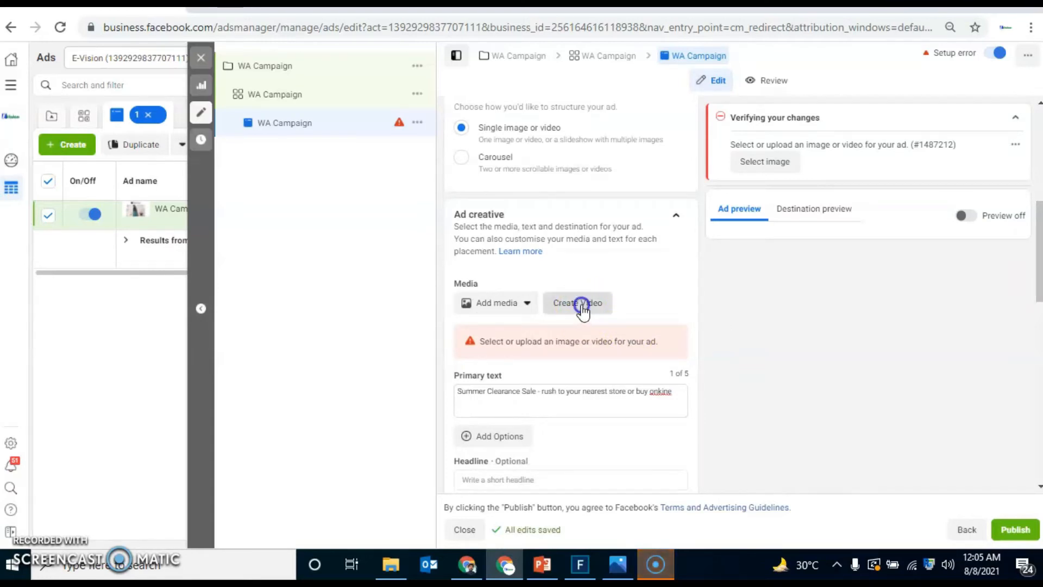
click(581, 307)
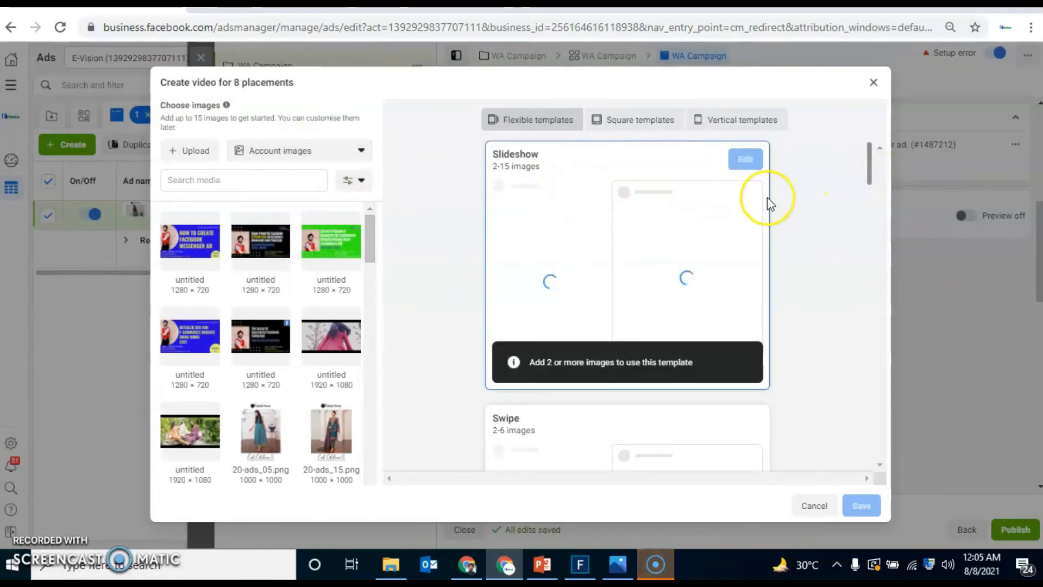
mouse_move(869, 168)
mouse_down()
mouse_move(865, 226)
mouse_move(861, 159)
mouse_up()
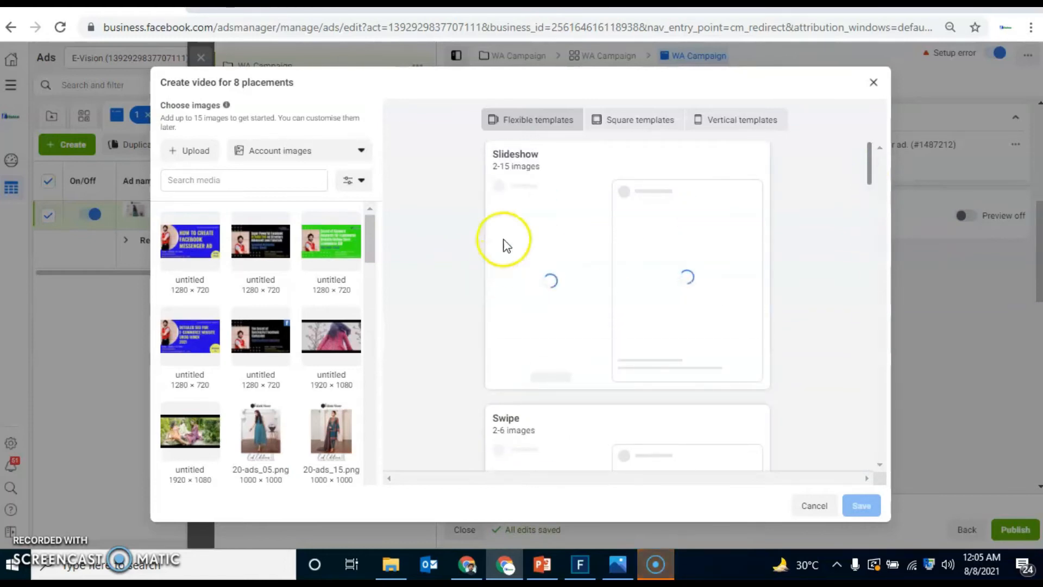
mouse_move(627, 213)
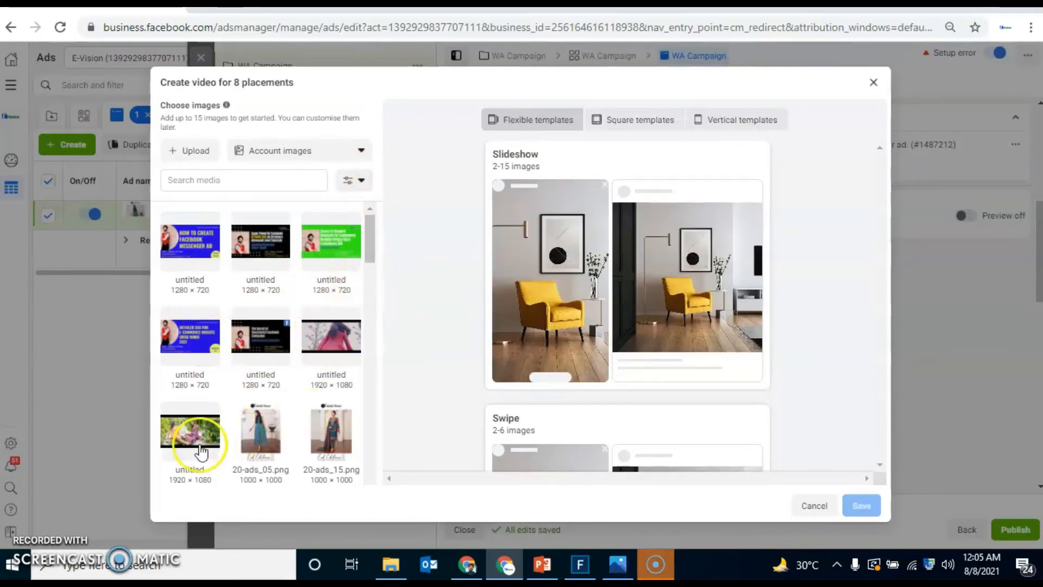
click(256, 434)
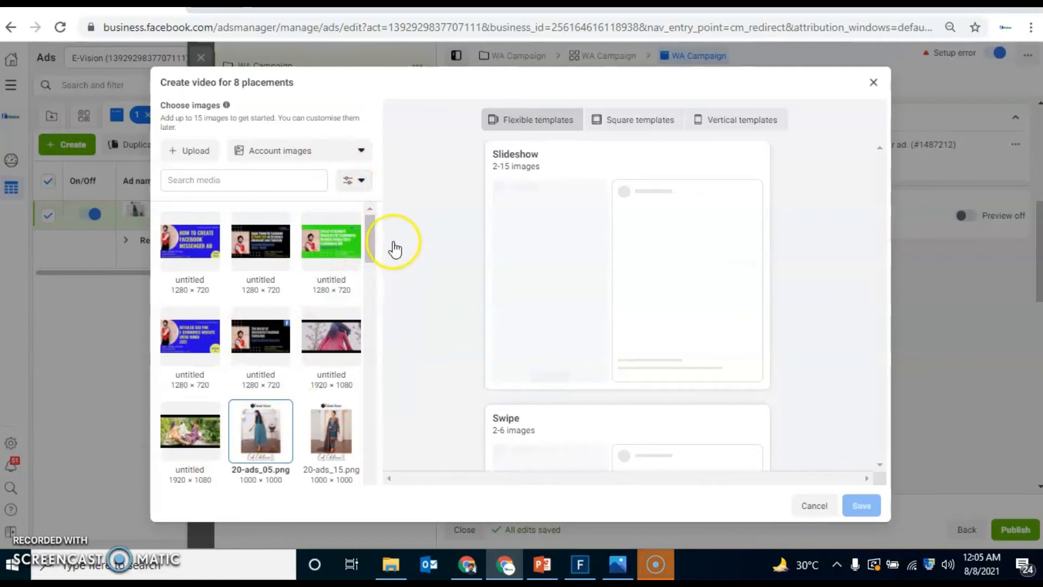
drag(375, 241, 373, 264)
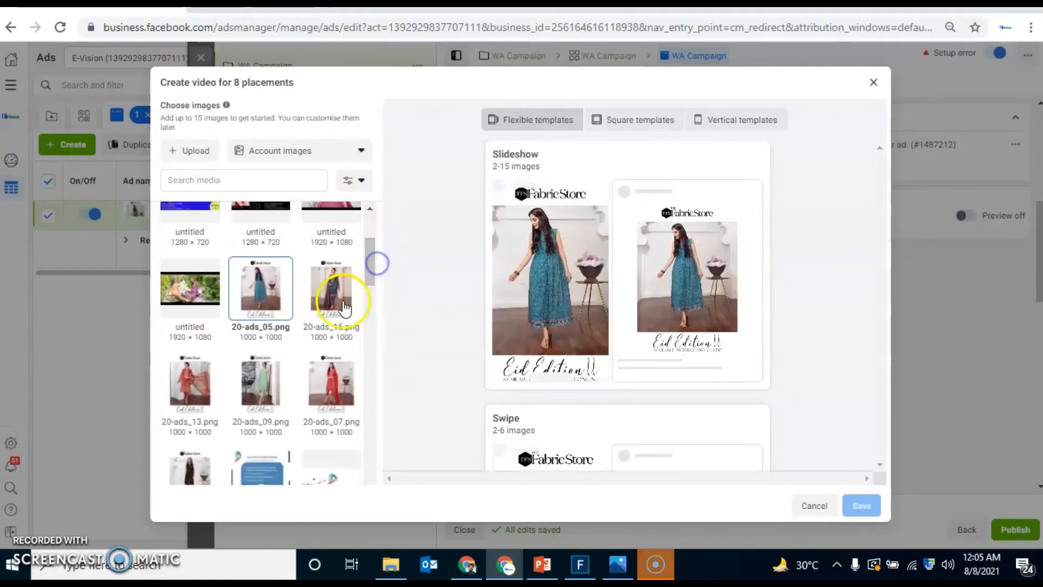
click(339, 292)
click(211, 367)
click(261, 379)
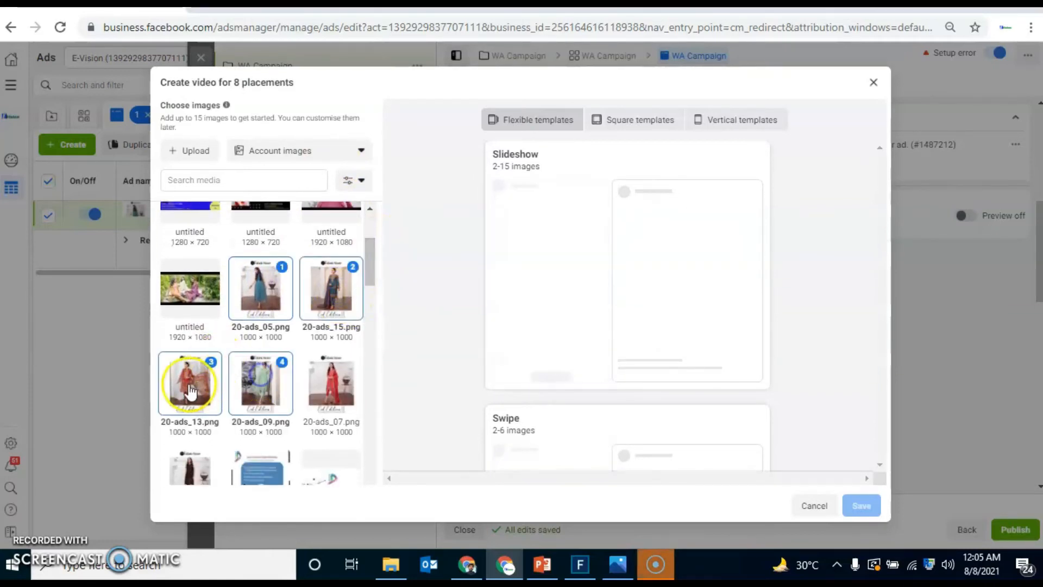
click(339, 383)
click(190, 471)
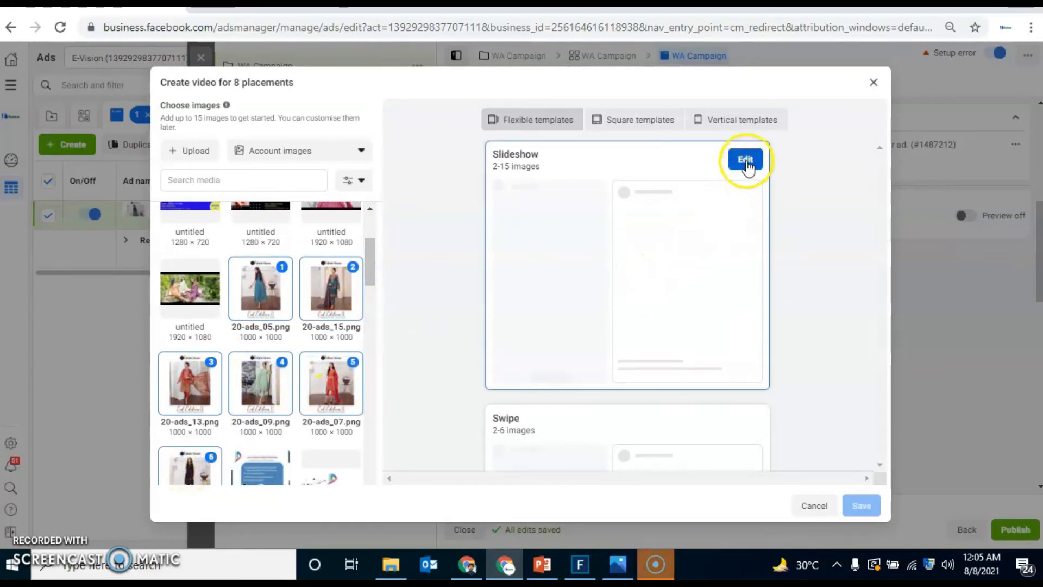
Step: Open the Slideshow template for editing and set its scene transitions to Fade
click(741, 163)
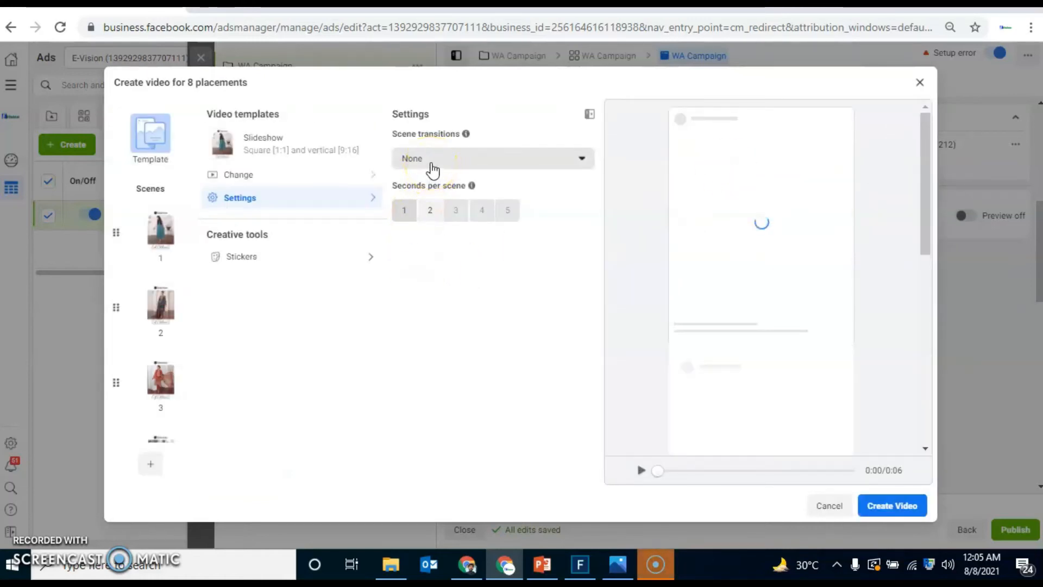
click(432, 163)
click(413, 214)
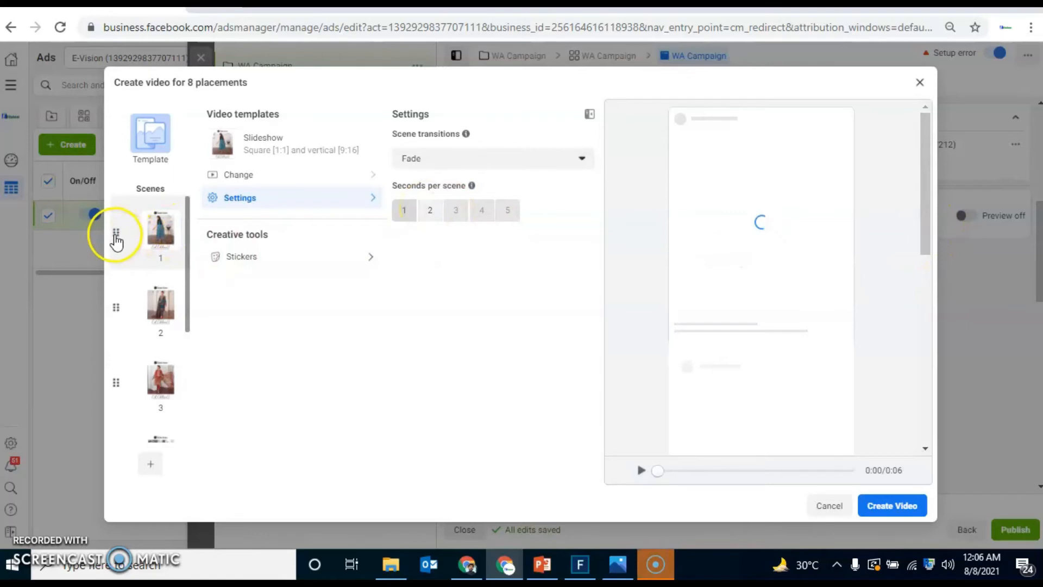
Step: Move the slideshow's second scene to first place and the third scene to second place, and create the video
drag(145, 297, 121, 275)
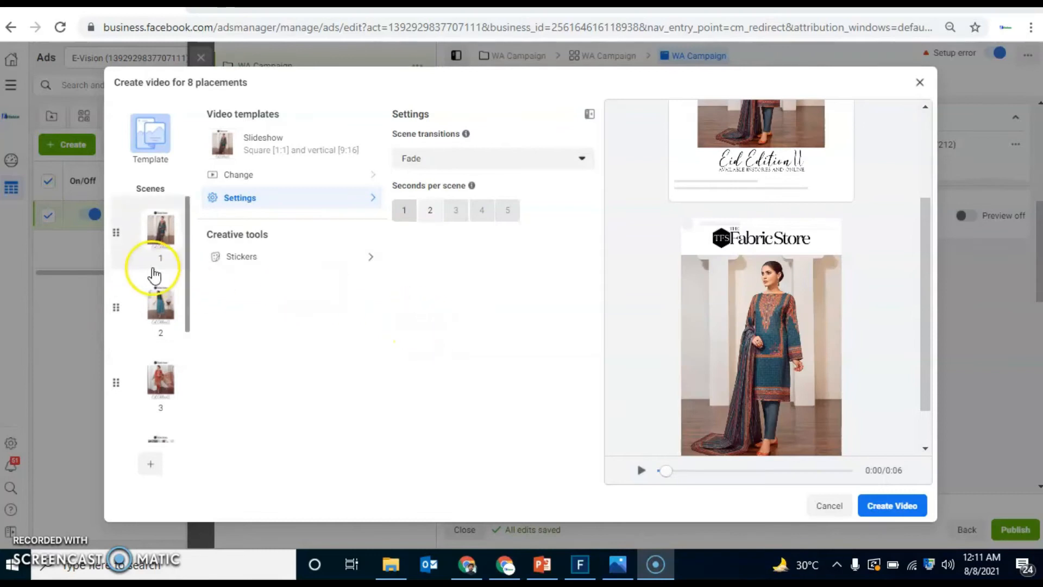
drag(144, 372, 135, 310)
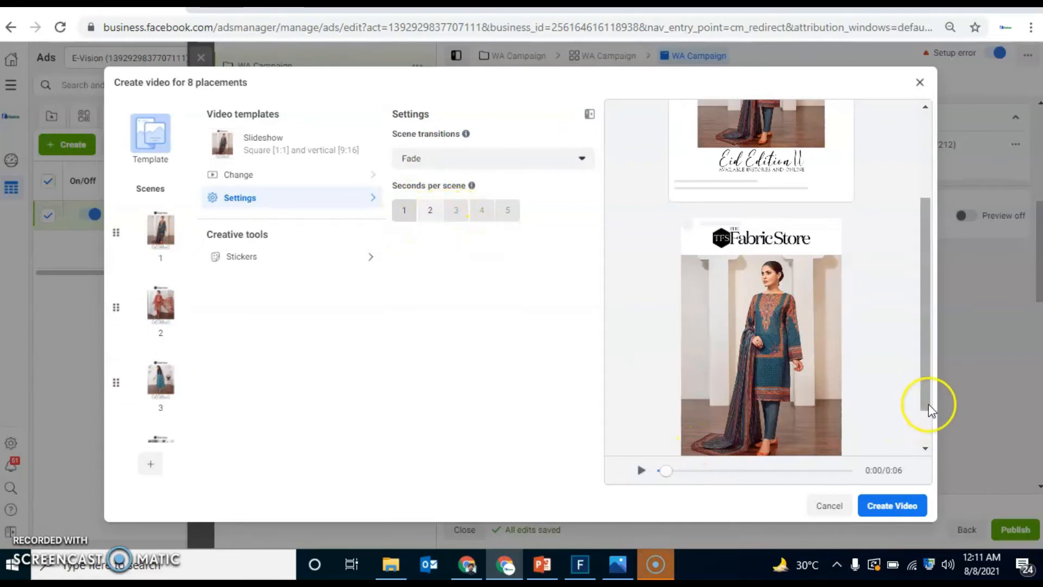
drag(925, 380, 926, 434)
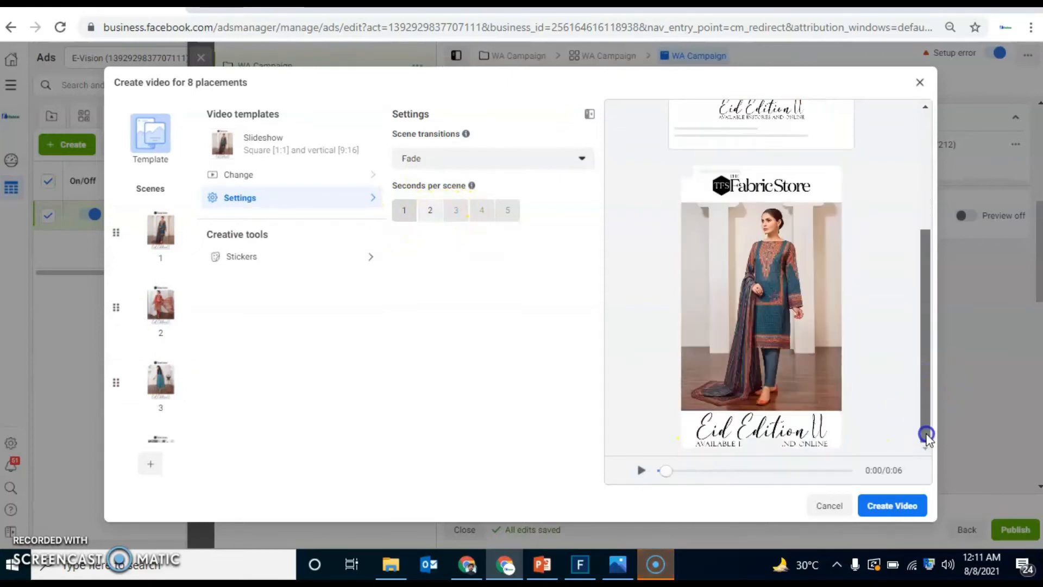
click(903, 507)
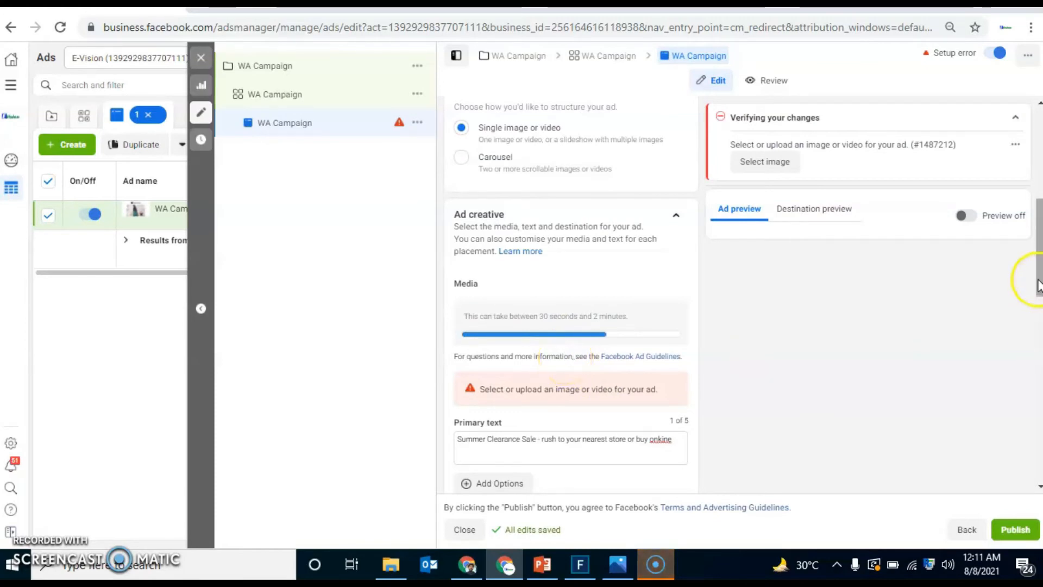
drag(1038, 287, 1038, 362)
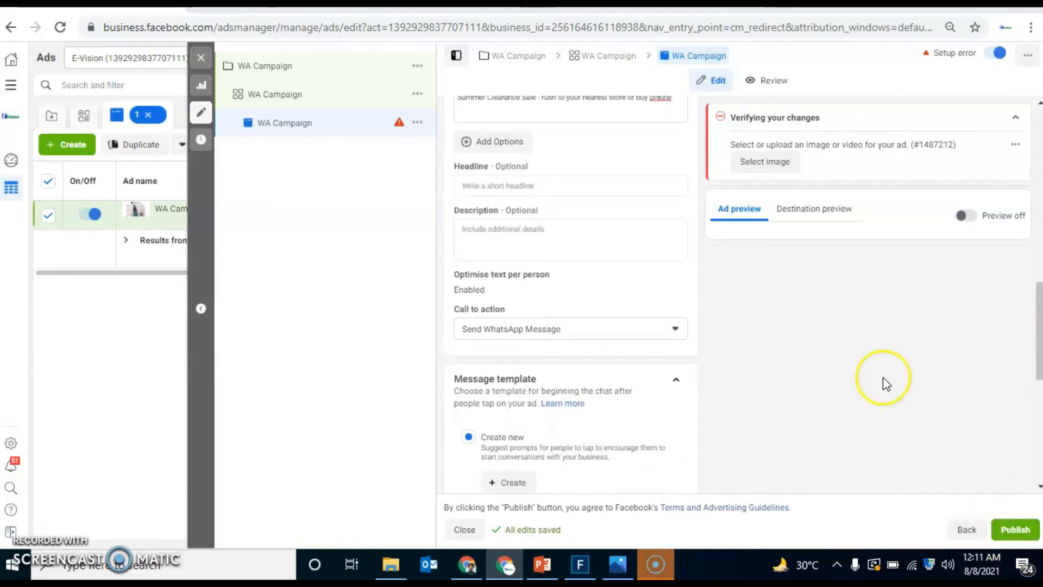
Step: Check the campaign's settings and make a quick duplicate of the WA Campaign ad set
drag(1036, 330, 1038, 255)
click(301, 65)
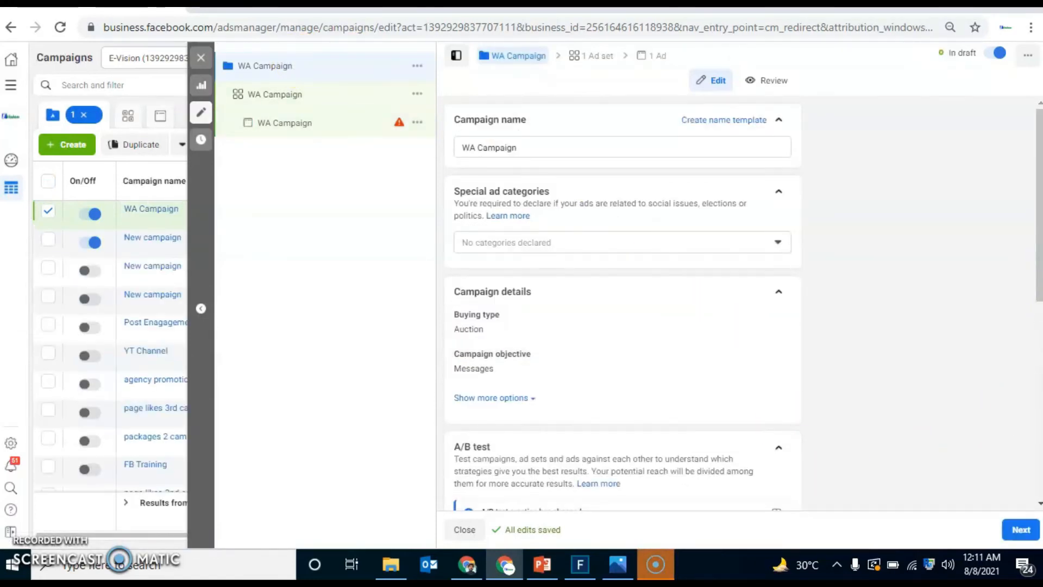
drag(1036, 275, 1036, 448)
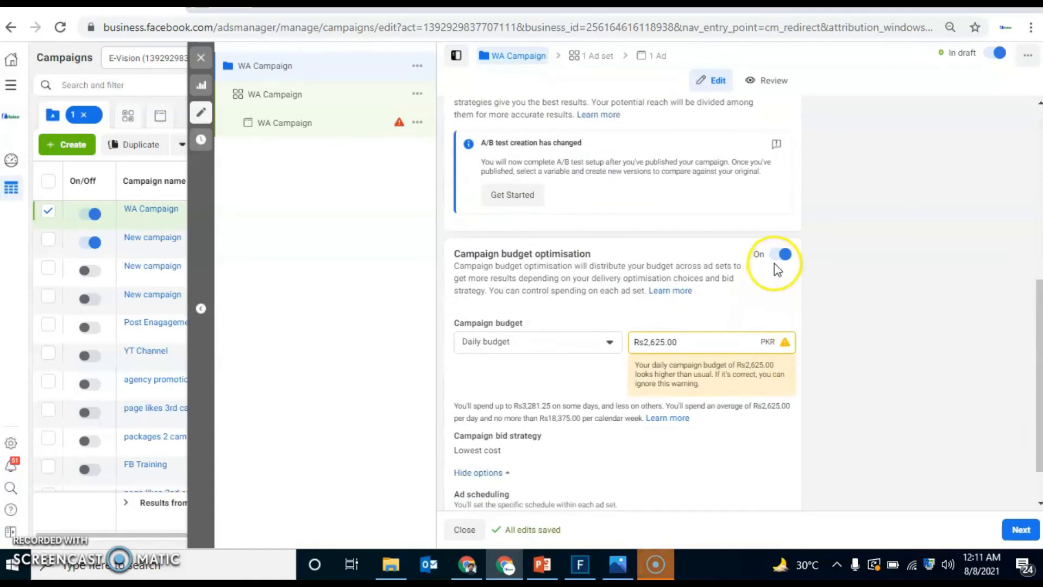
click(321, 97)
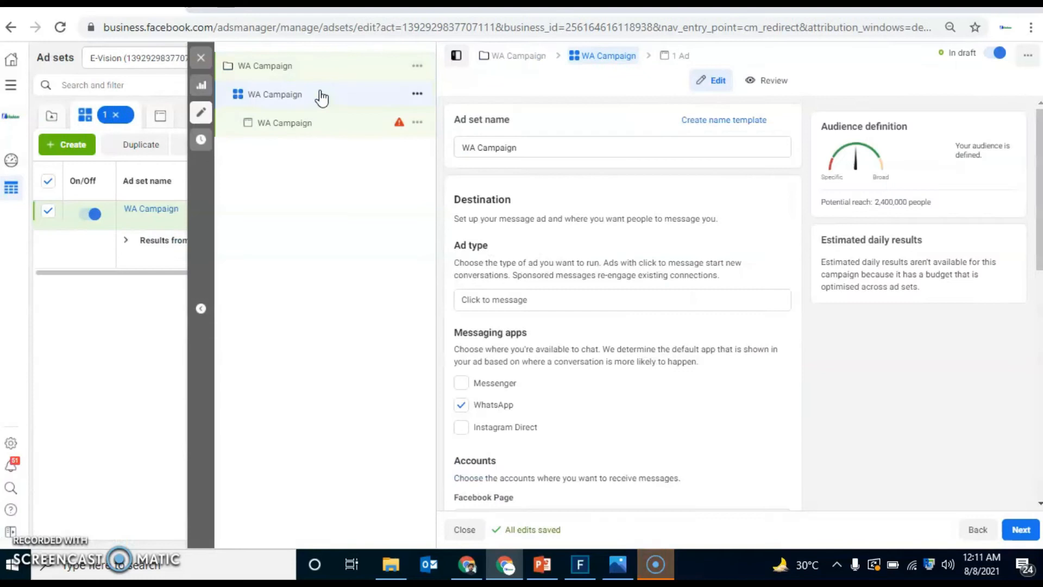
click(418, 98)
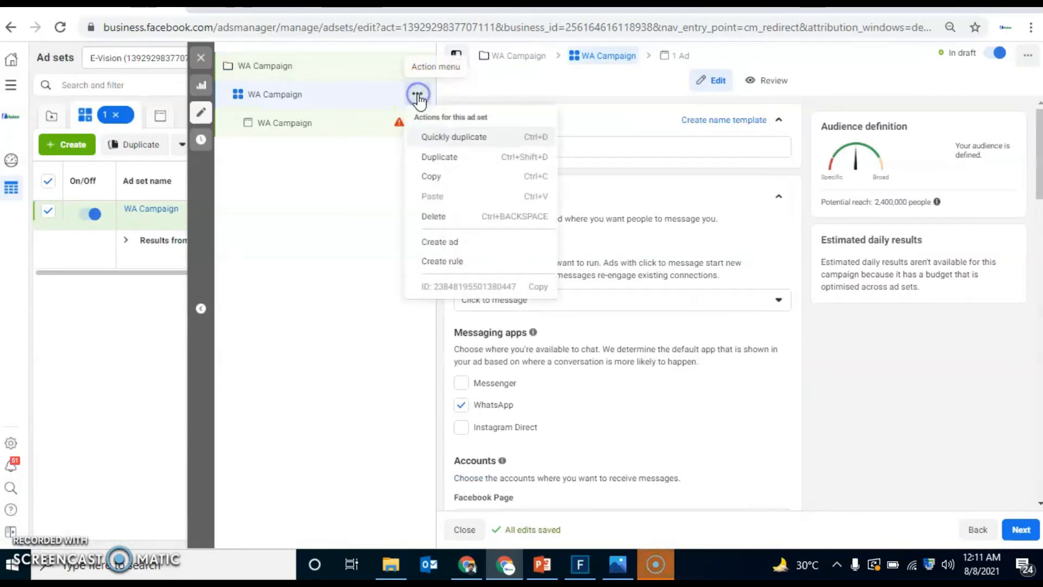
click(441, 139)
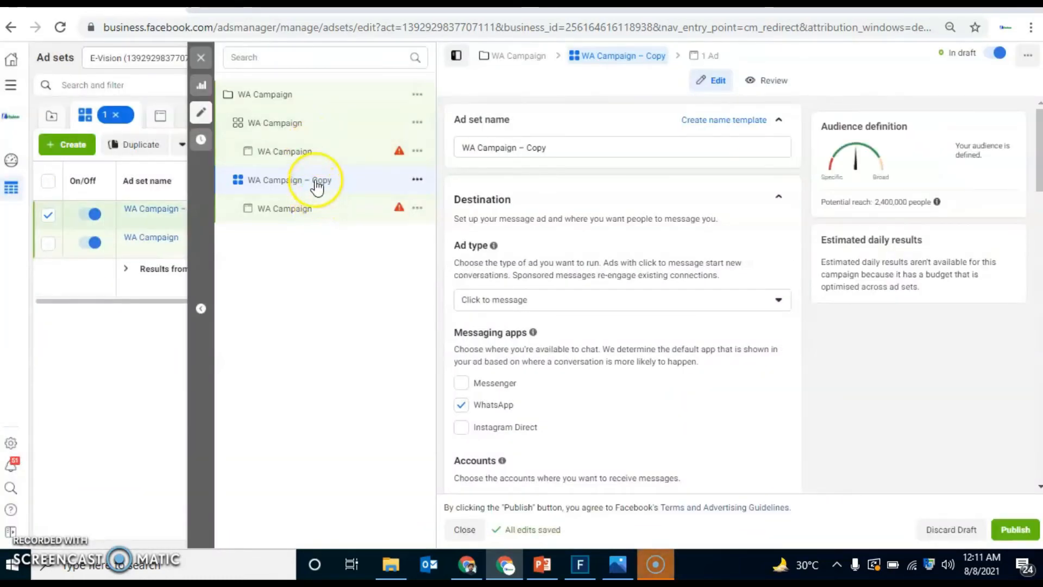
Step: Compare the audience with the original ad set and remove Karachi, Lahore and Multan from the copied ad set's locations
click(319, 125)
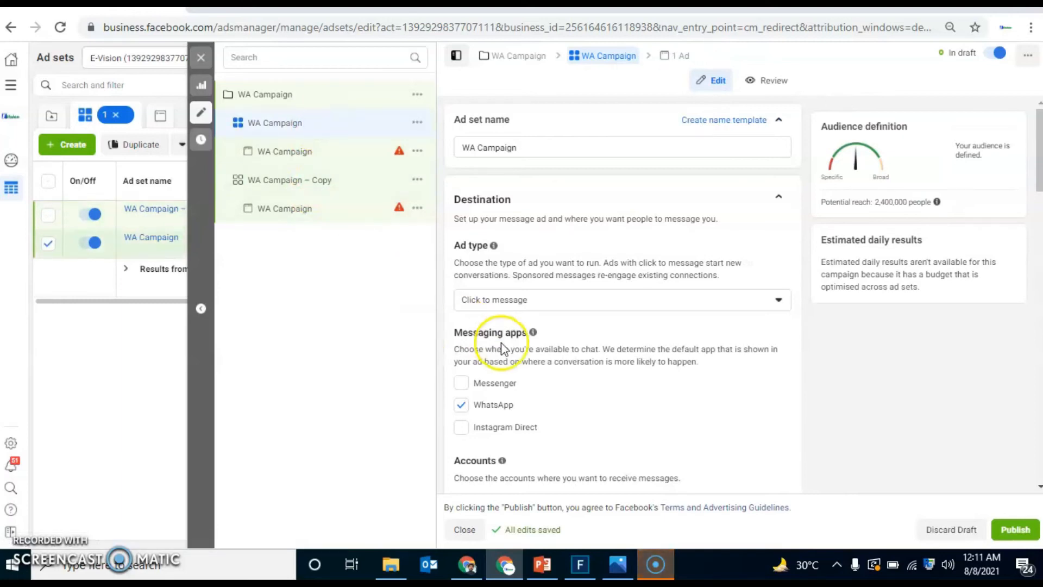
scroll(622, 299, down, 6)
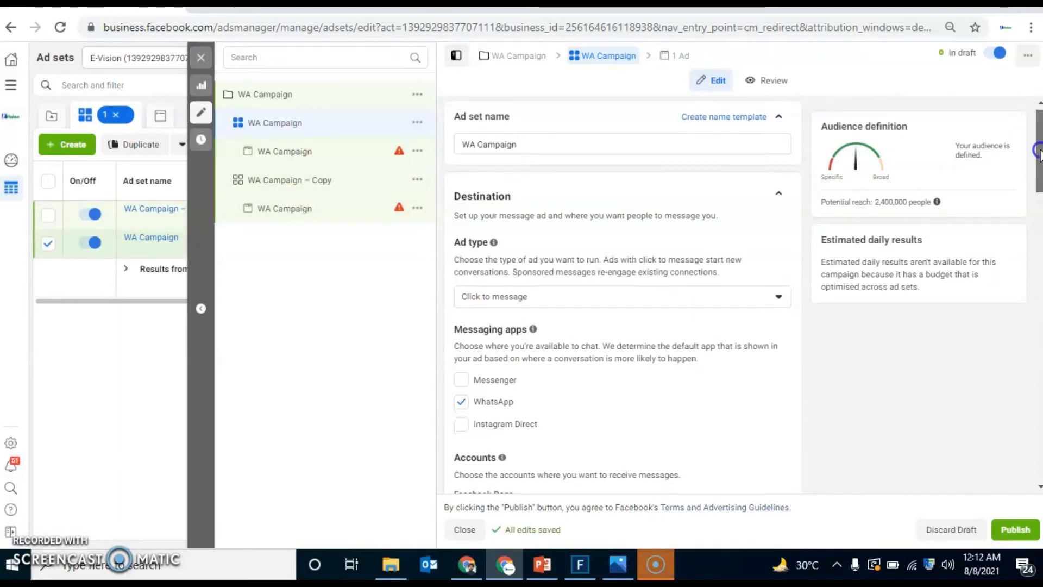
scroll(622, 299, down, 10)
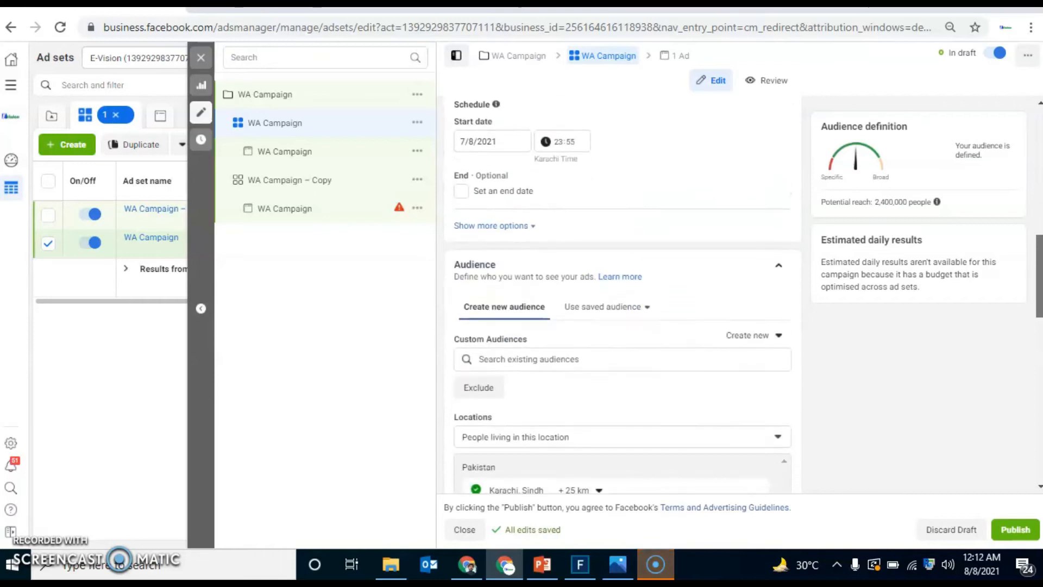
scroll(623, 299, down, 1)
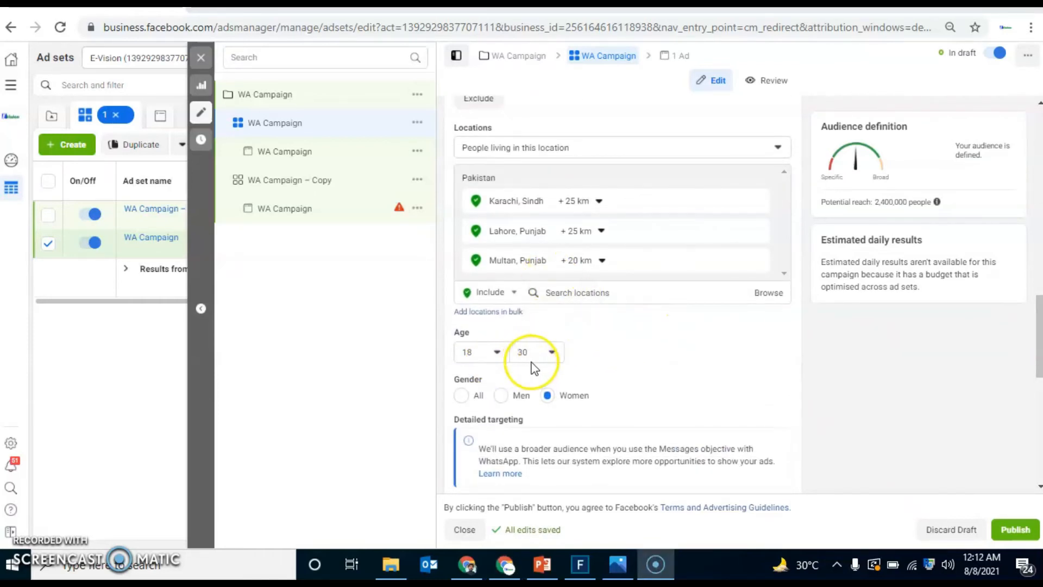
click(306, 182)
mouse_move(761, 207)
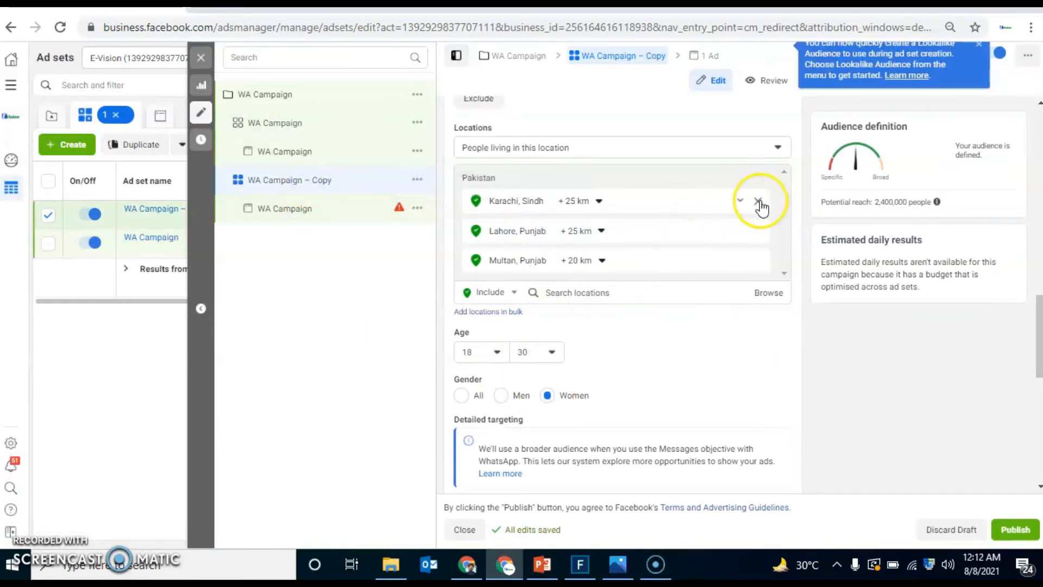
click(759, 201)
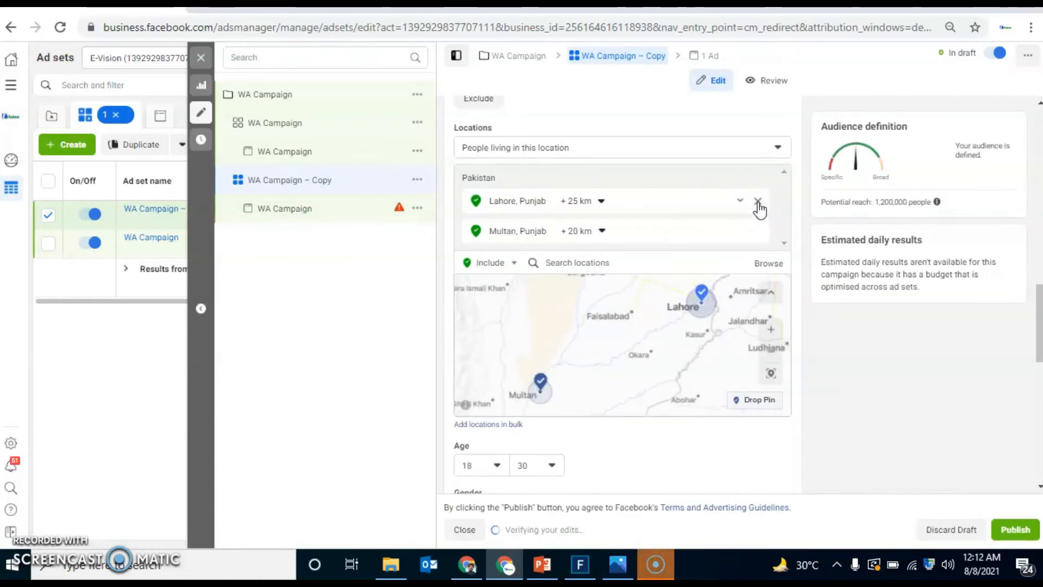
click(759, 202)
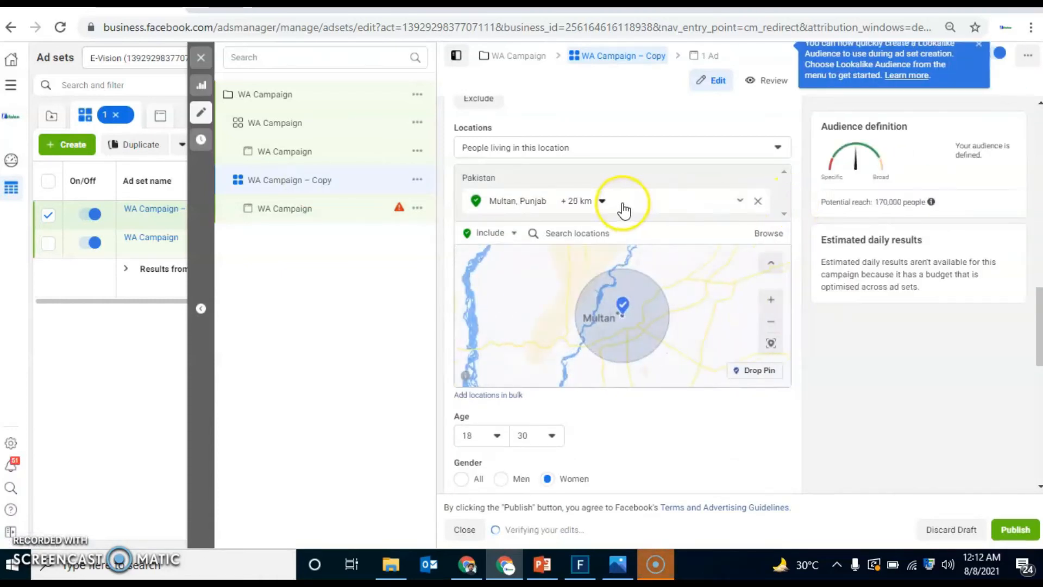
click(757, 201)
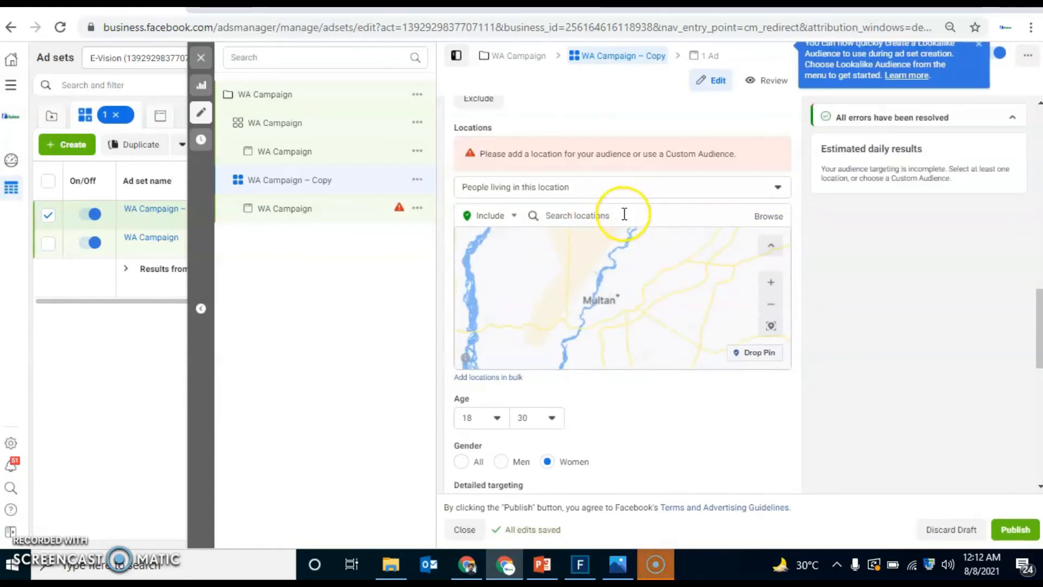
Step: Add Sialkot, Bahawalpur and Rahim Yar Khan as target locations of the copied ad set
click(624, 216)
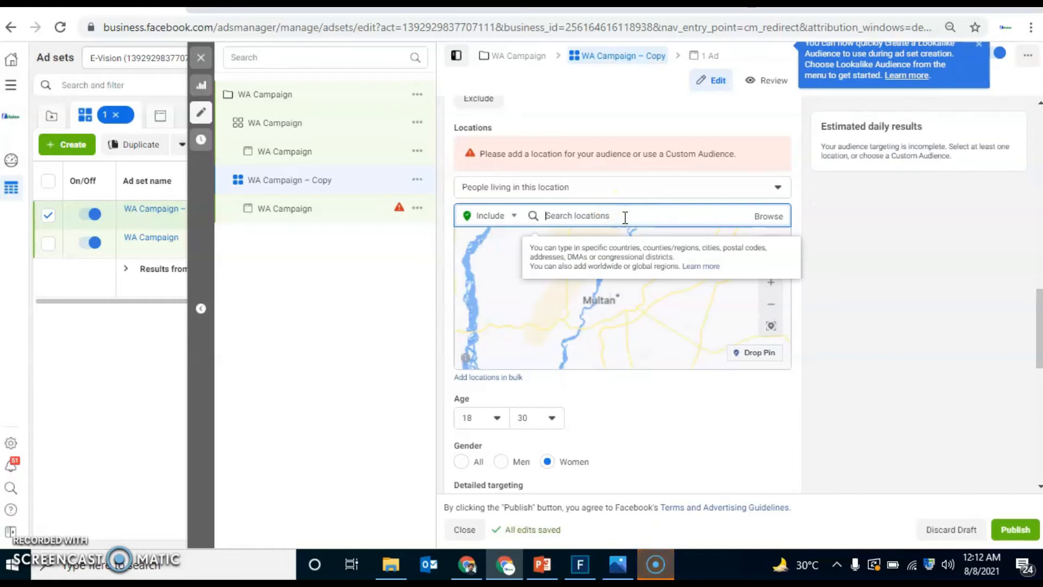
text(sialkot)
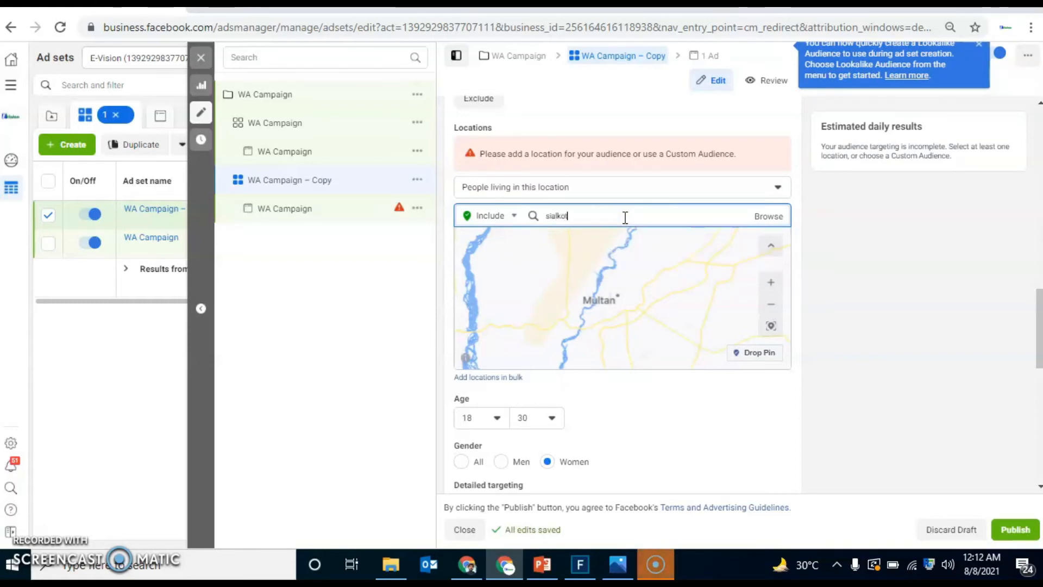
click(572, 239)
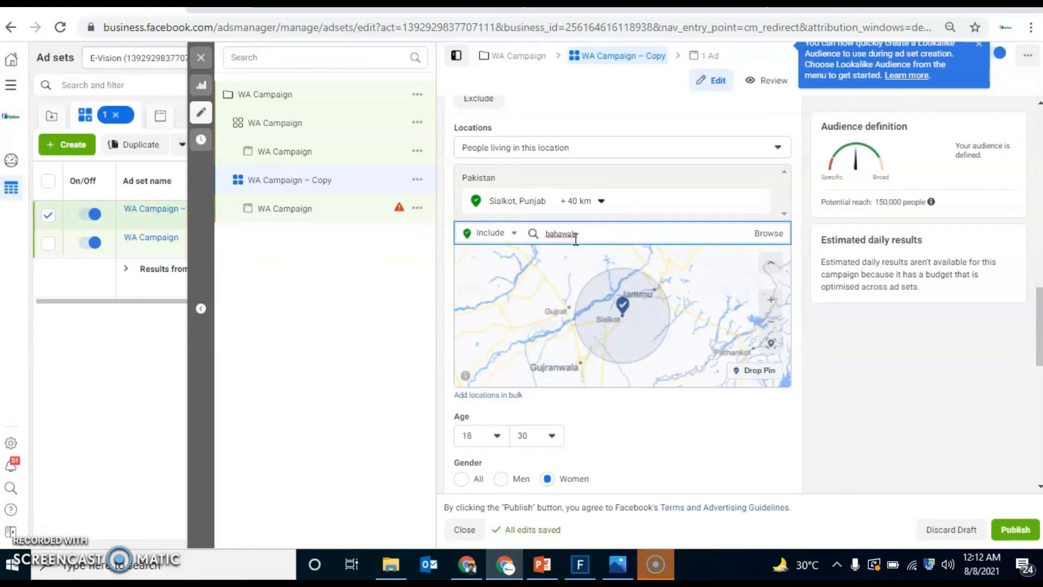
click(650, 278)
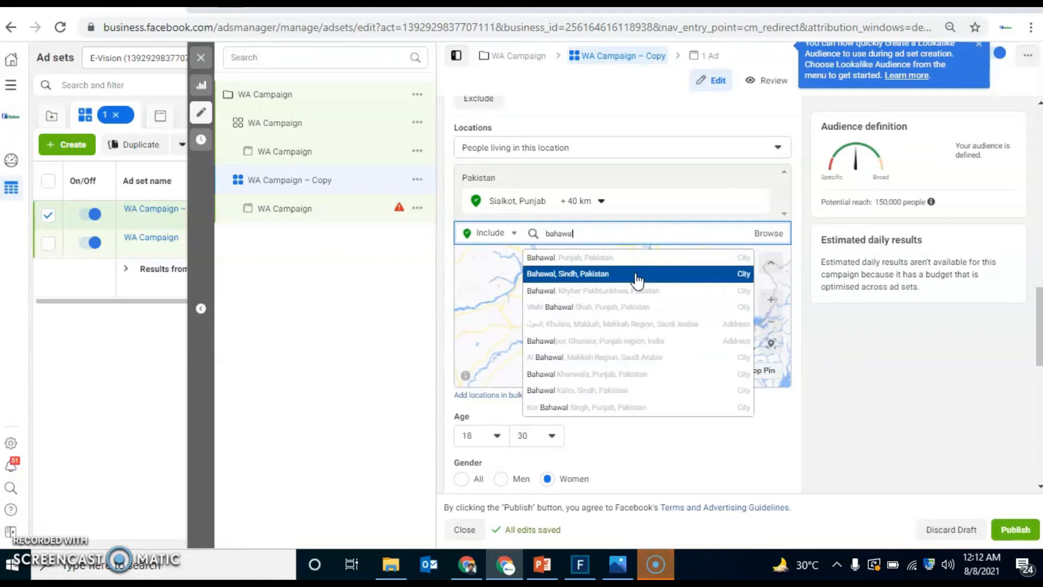
text(a)
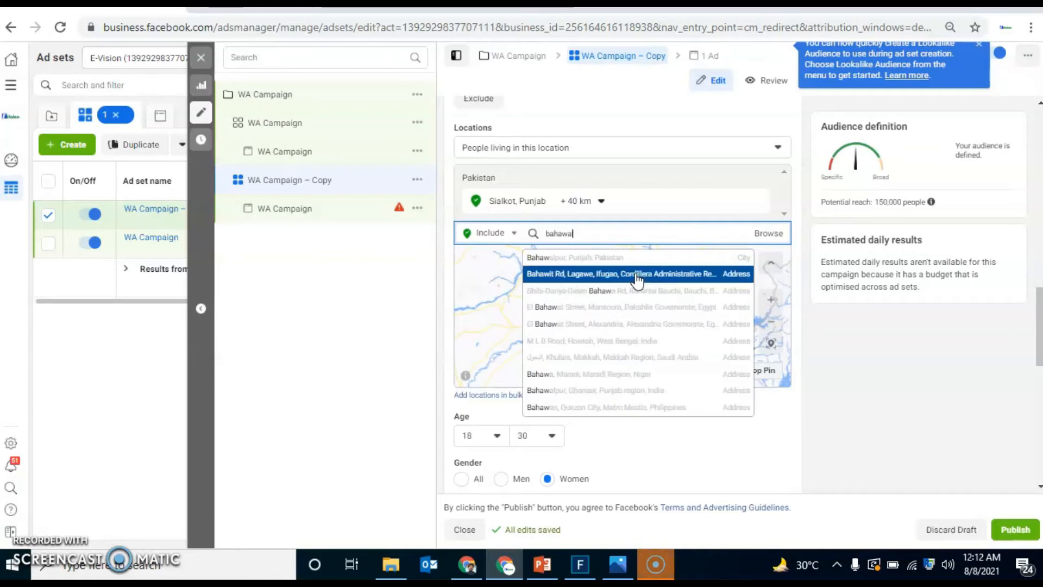
click(609, 257)
text(ra)
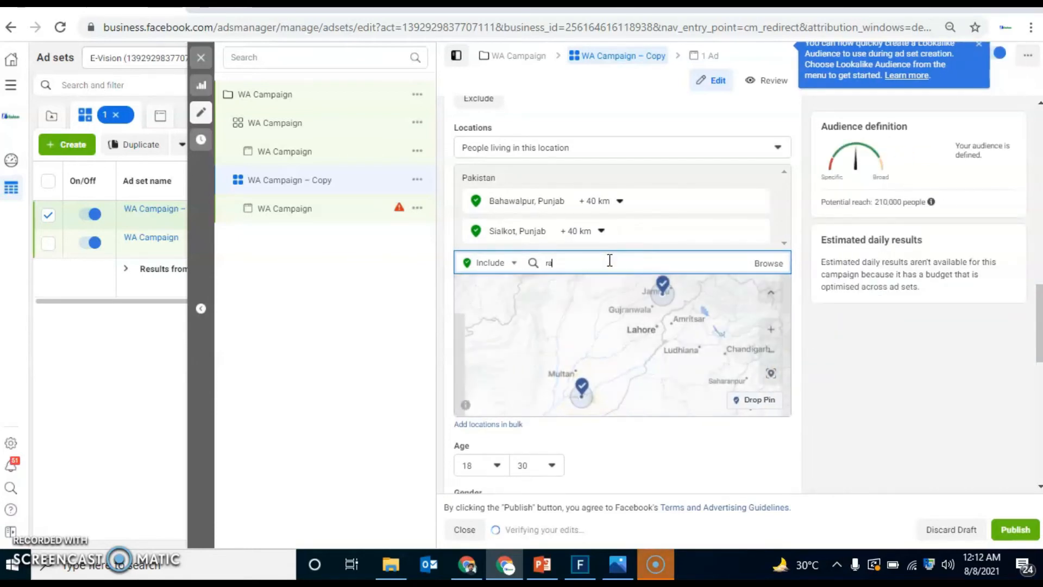
text(him yar kh)
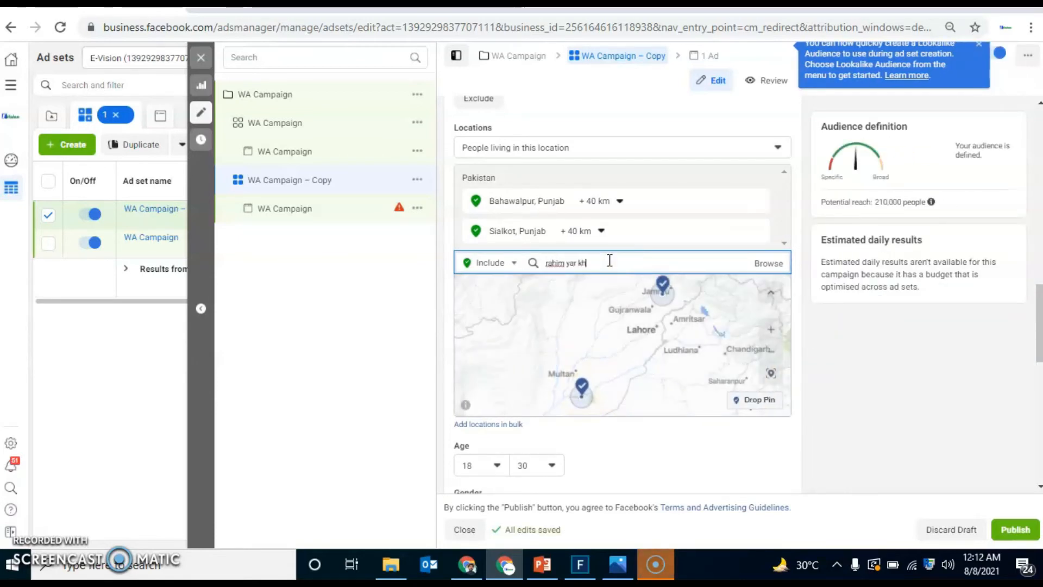
click(595, 287)
Step: Set the targeting radius around Bahawalpur and Rahim Yar Khan to 17 km each
click(619, 201)
click(668, 277)
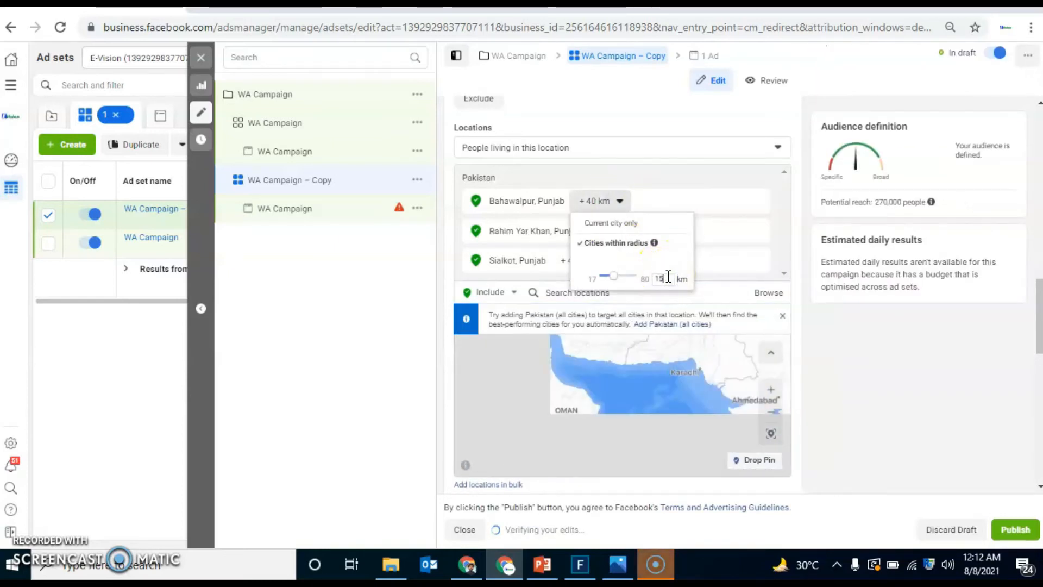
text(15)
key(Return)
click(635, 231)
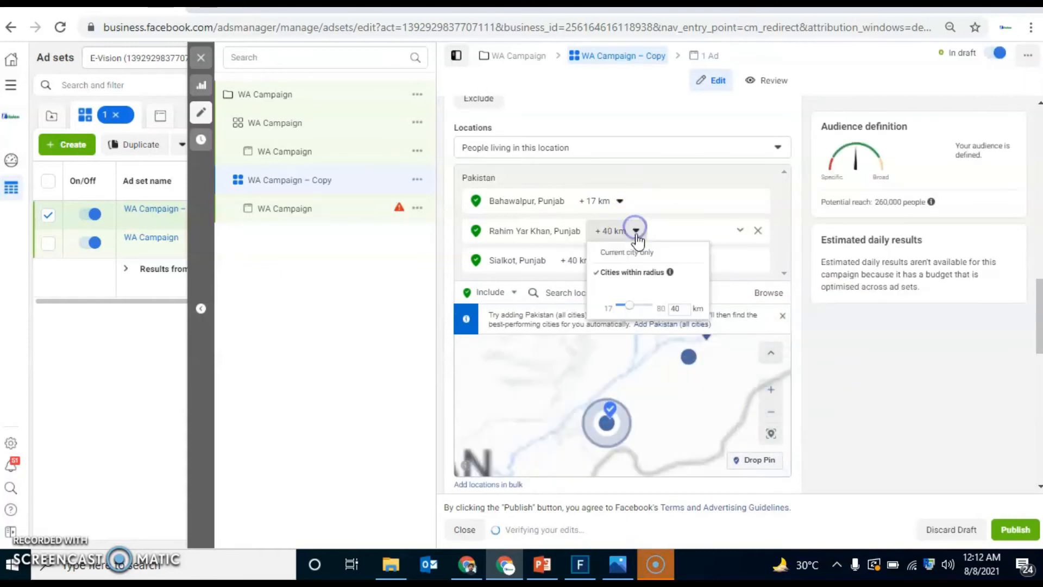
click(681, 308)
key(BackSpace)
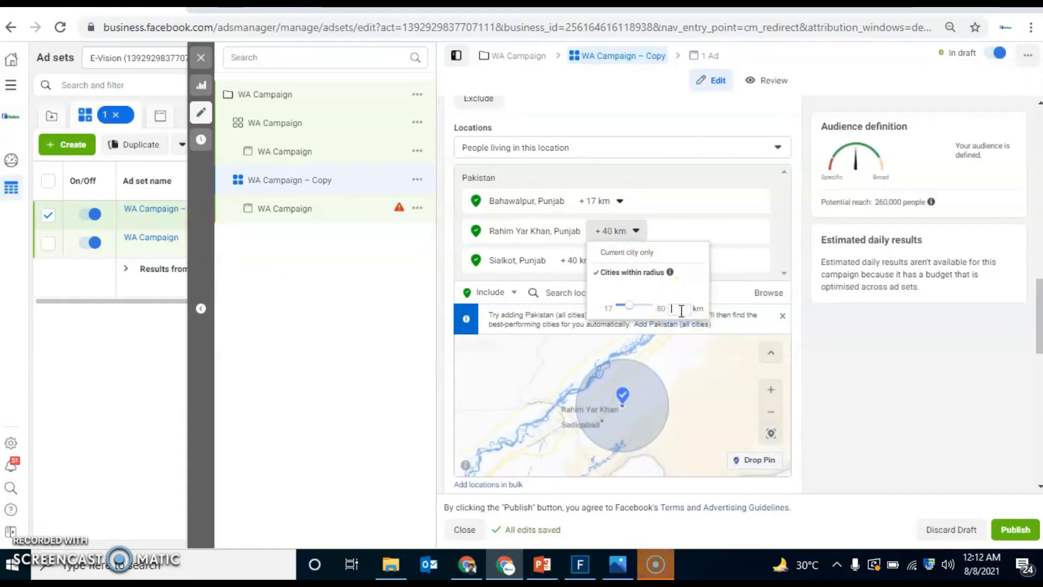
text(17)
key(Return)
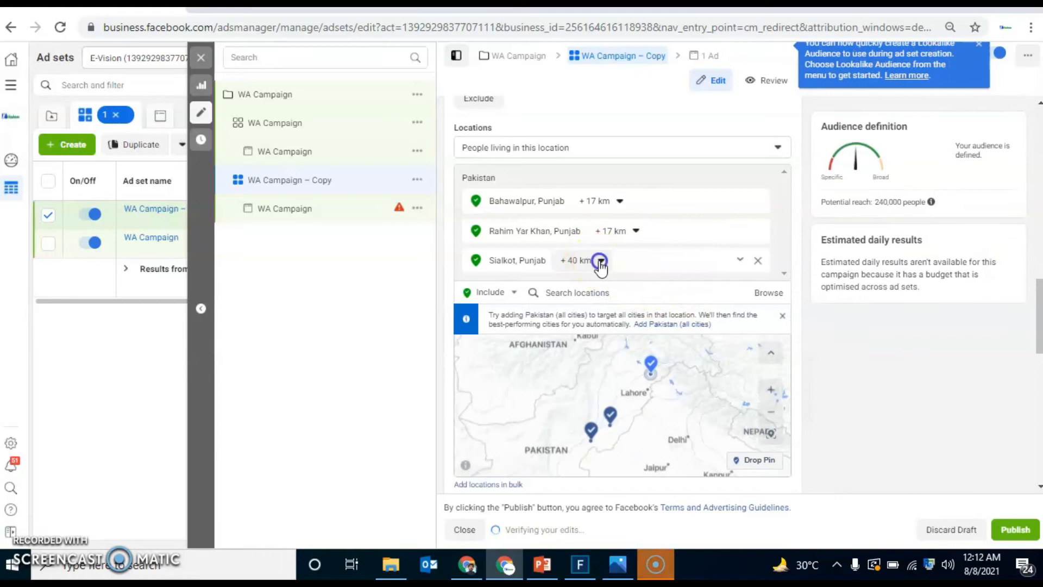
Step: Set the targeting radius around Sialkot to 20 km
click(600, 260)
click(646, 338)
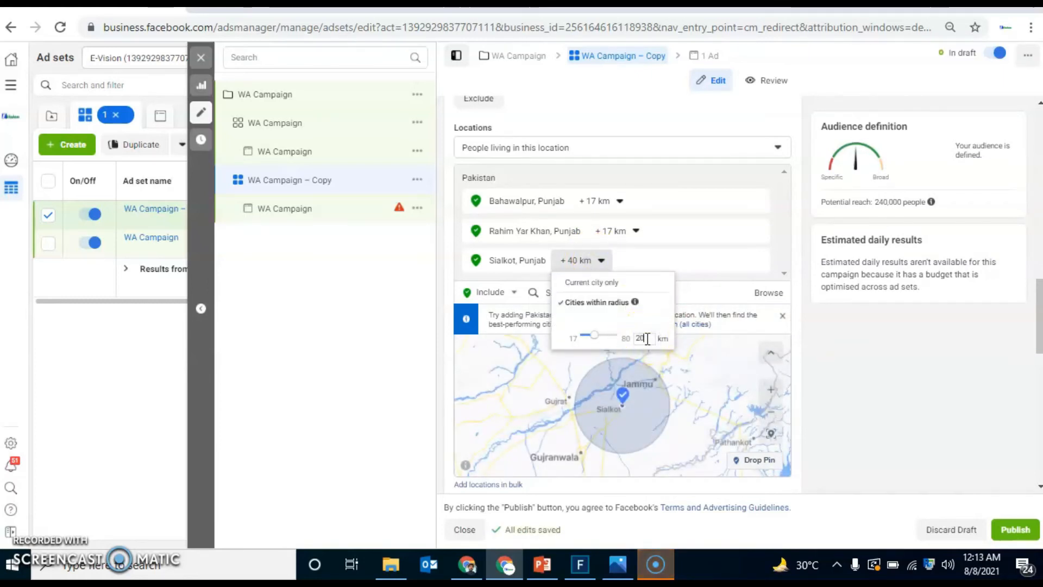
text(20)
click(438, 319)
Step: Review the copied ad set's remaining targeting and placement settings and the setup of its ad
click(1038, 314)
drag(1038, 314, 1037, 390)
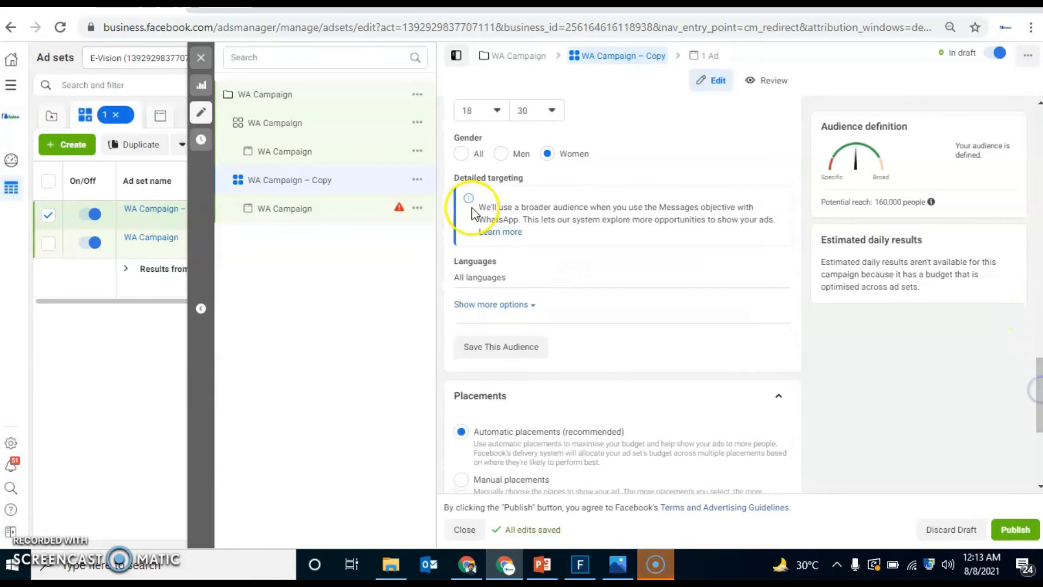
drag(1037, 403, 1038, 476)
click(334, 212)
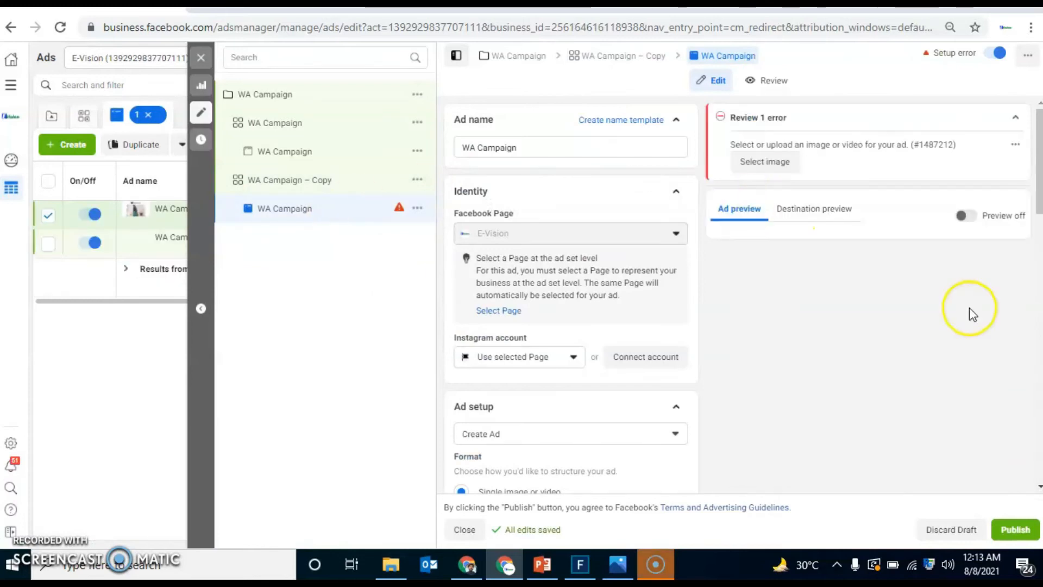
drag(1037, 206, 1039, 247)
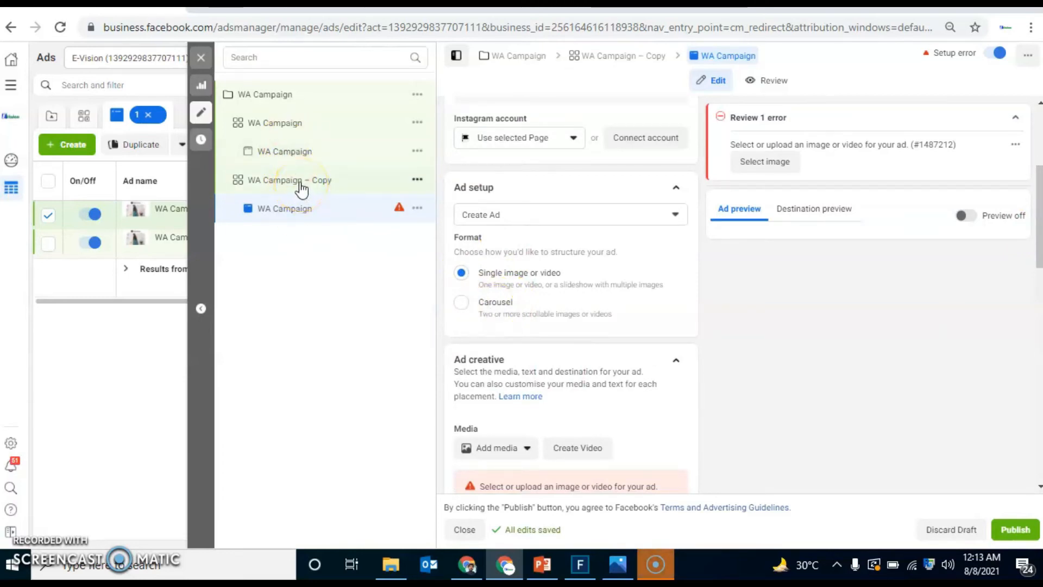
Step: View the PowerPoint slide comparing budgets with and without Campaign Budget Optimization, and turn off campaign budget optimisation for WA Campaign
click(290, 98)
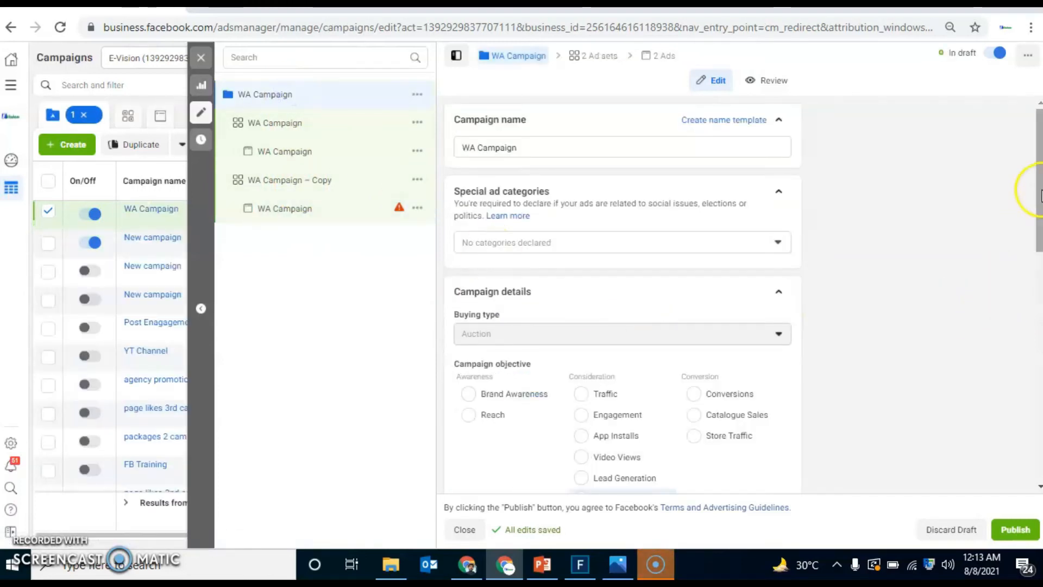
click(1038, 300)
scroll(1039, 299, down, 5)
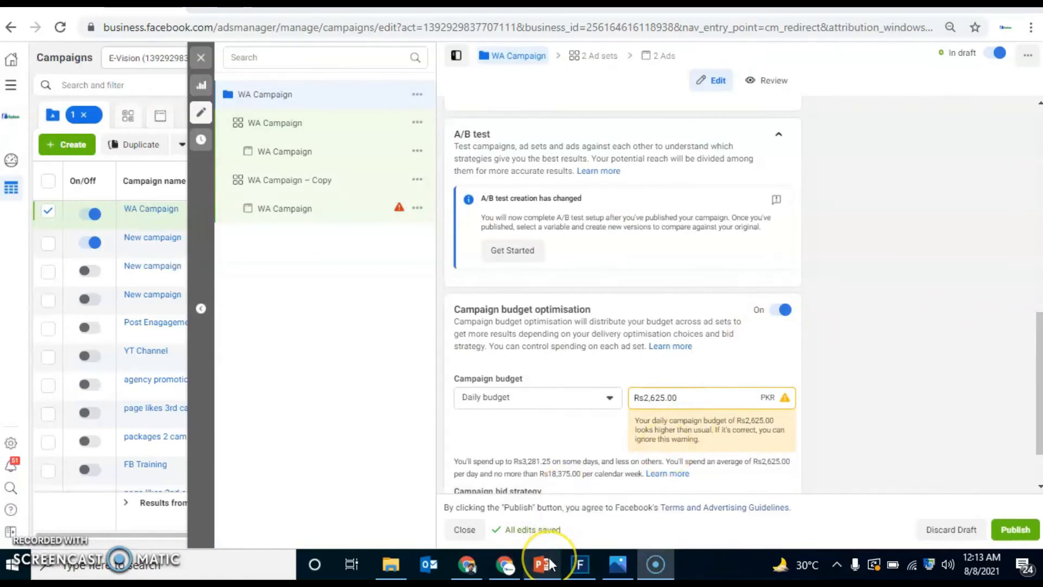
mouse_move(549, 560)
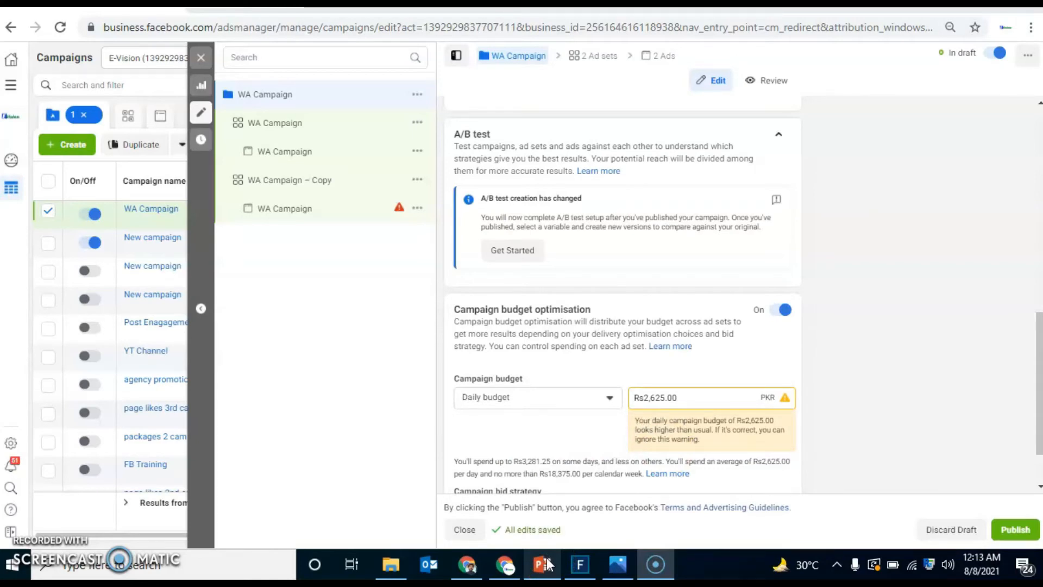
click(547, 563)
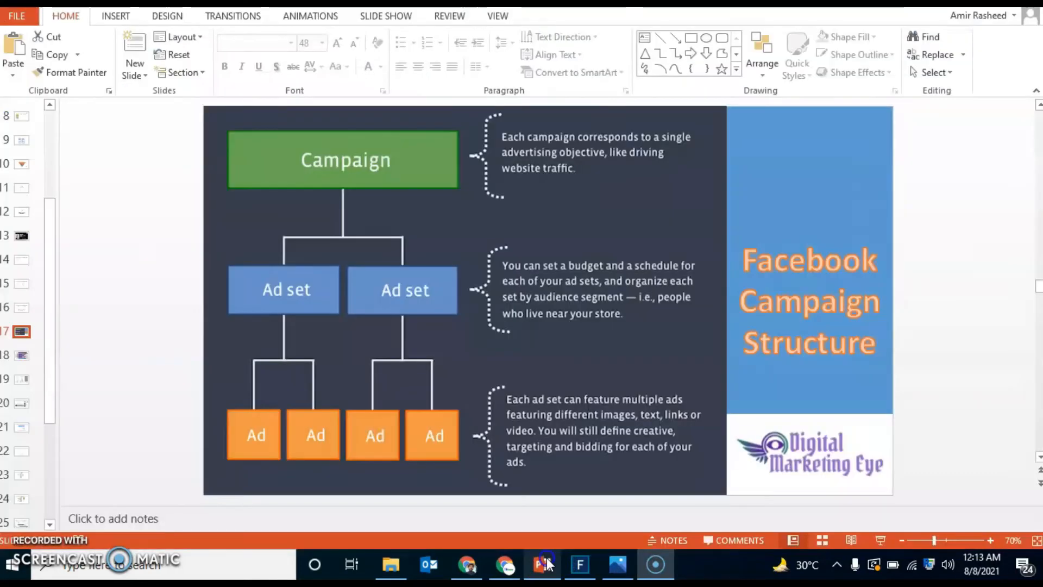
click(21, 380)
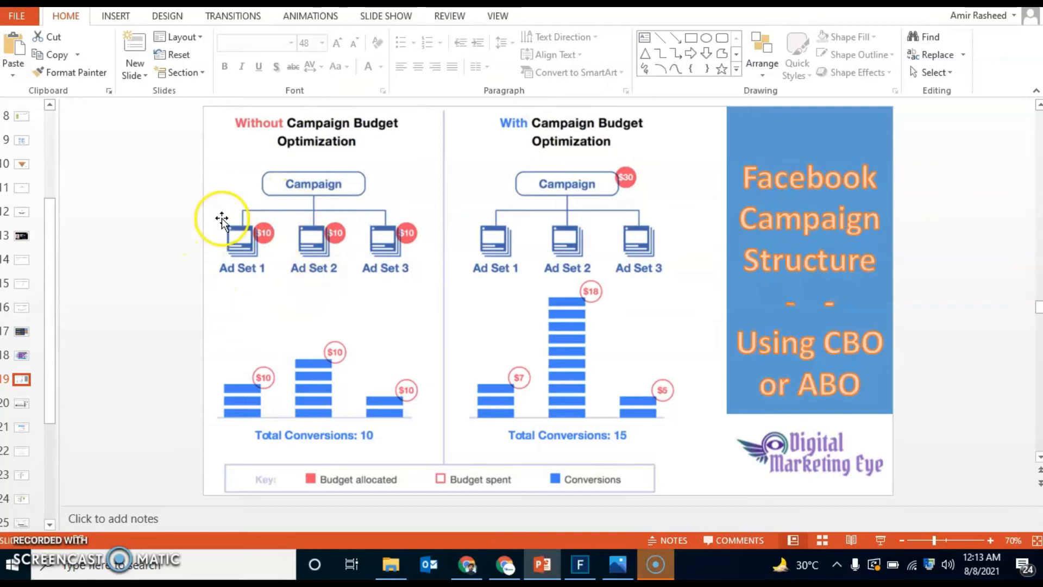
click(505, 565)
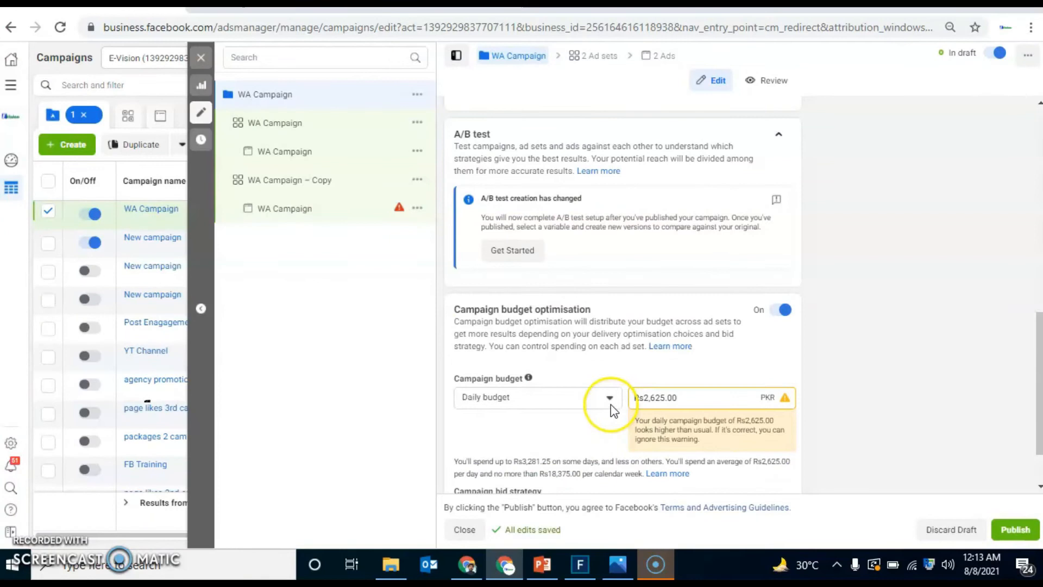
click(777, 315)
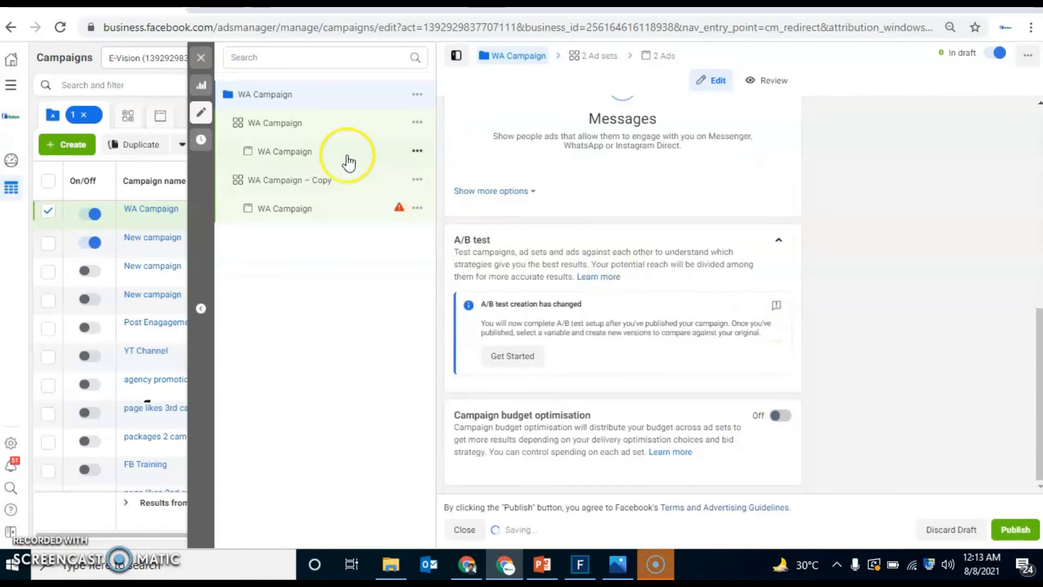
Step: Check the daily budgets of the original and copied ad sets, and switch to the budget optimization slide in PowerPoint
click(303, 130)
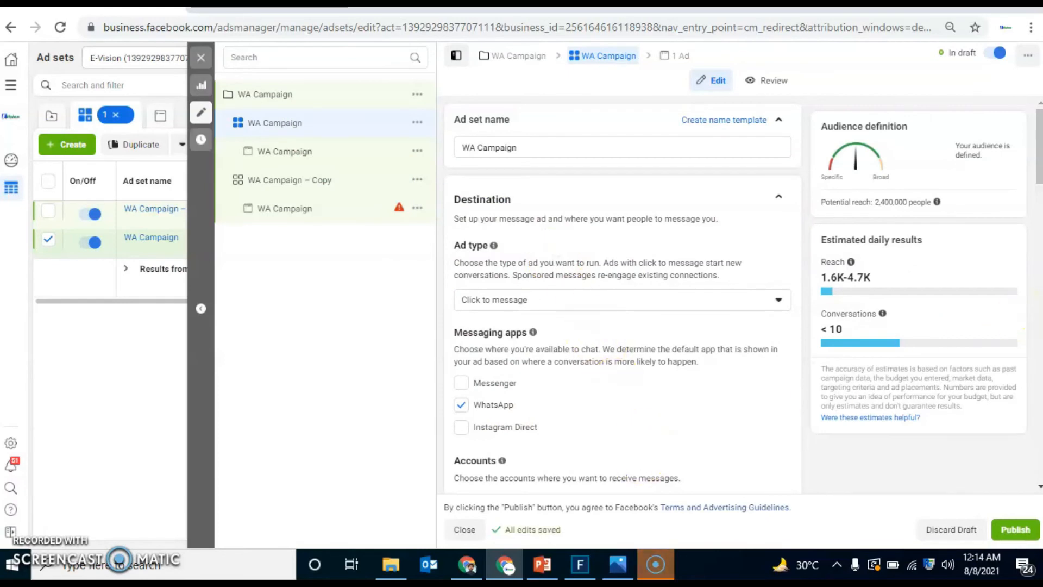
scroll(643, 463, down, 5)
scroll(676, 391, down, 2)
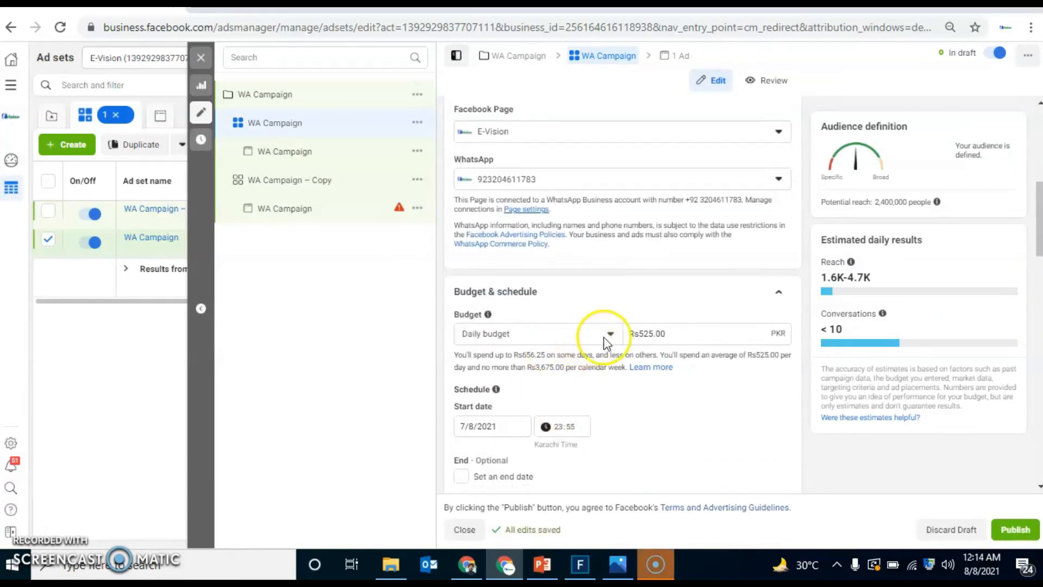
click(321, 185)
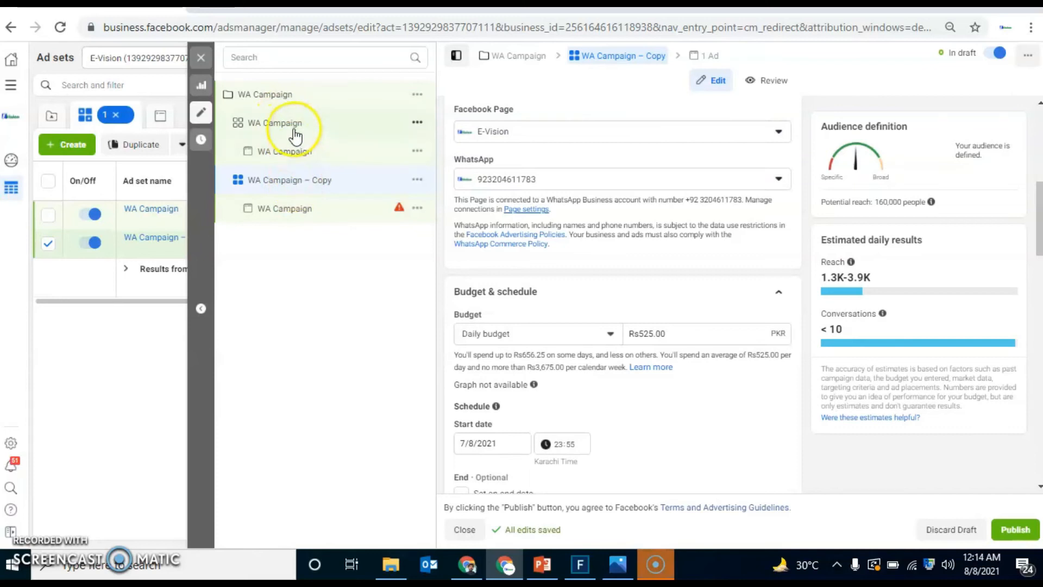
click(541, 566)
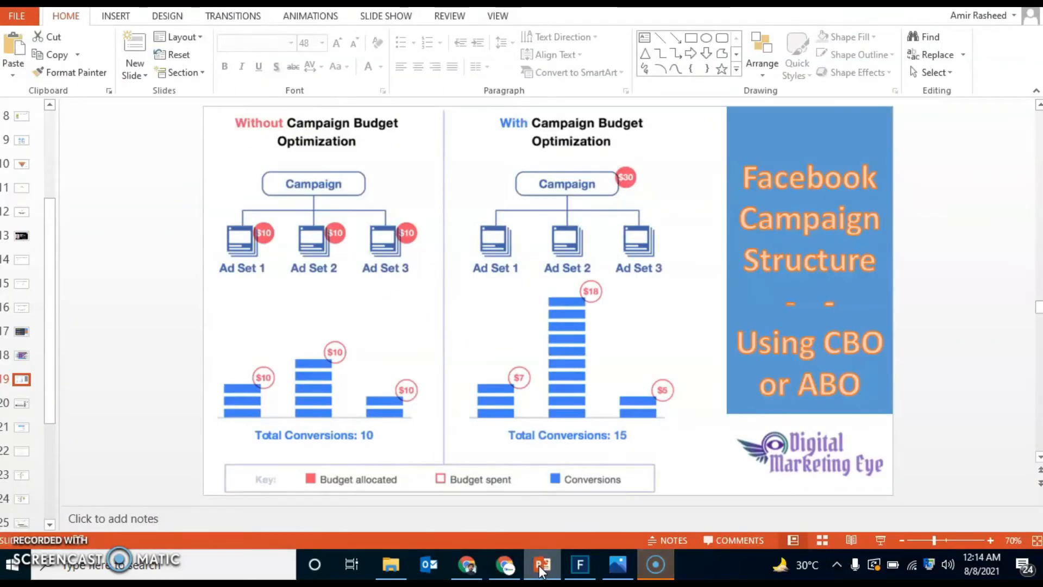